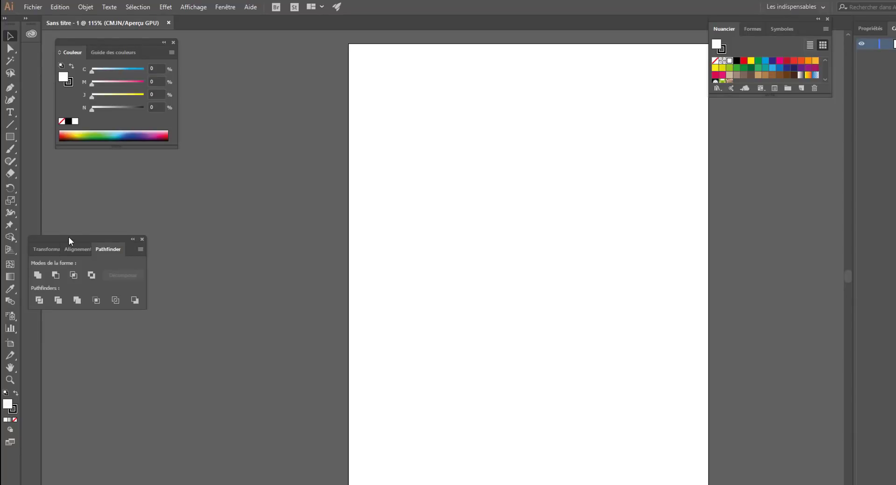
- Dock the floating Transform, Align and Pathfinder panel group into the collapsed panel strip beside the tools
left_click_drag(108, 247, 30, 49)
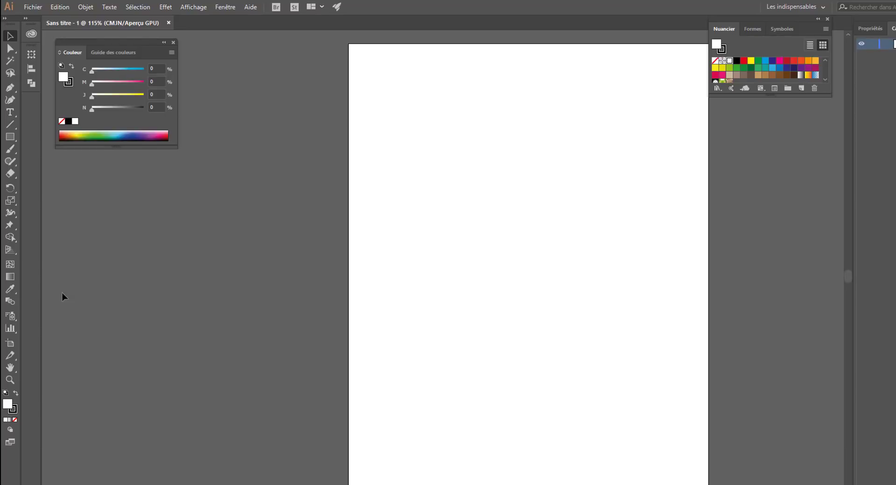
- Draw a large circle on the artboard with the Ellipse tool and reposition it in the page's upper half
left_click(10, 139)
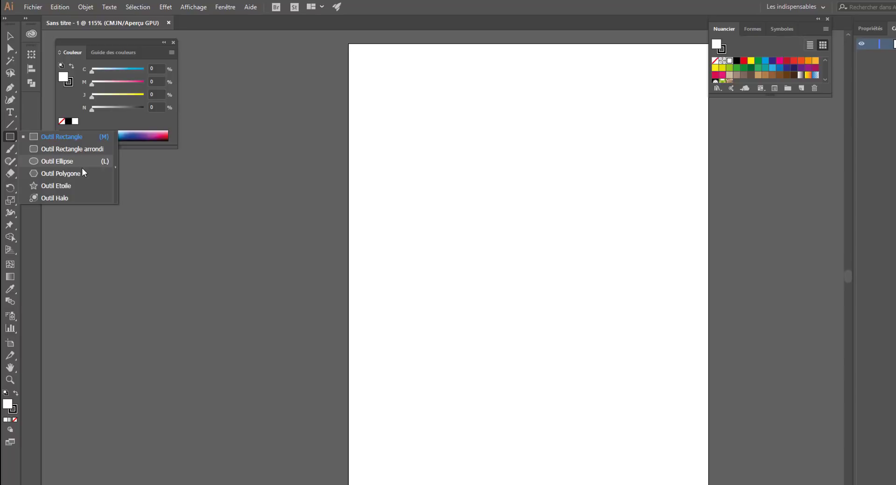
left_click(57, 160)
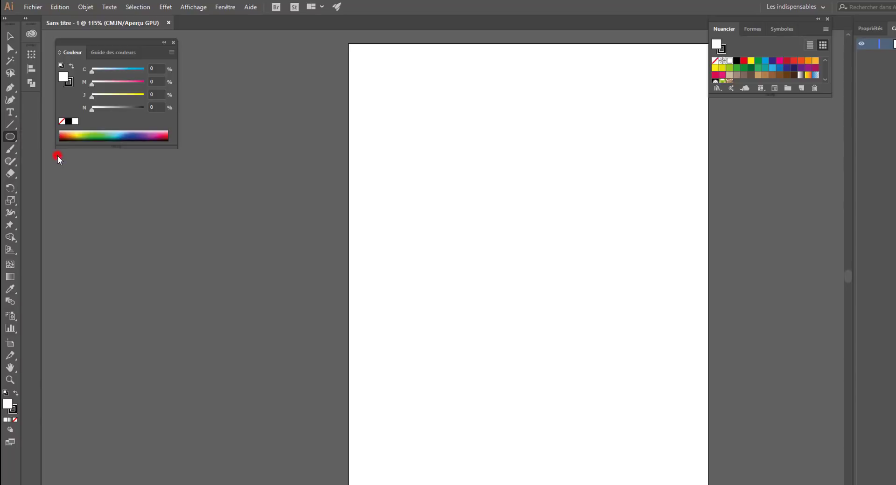
left_click(10, 137)
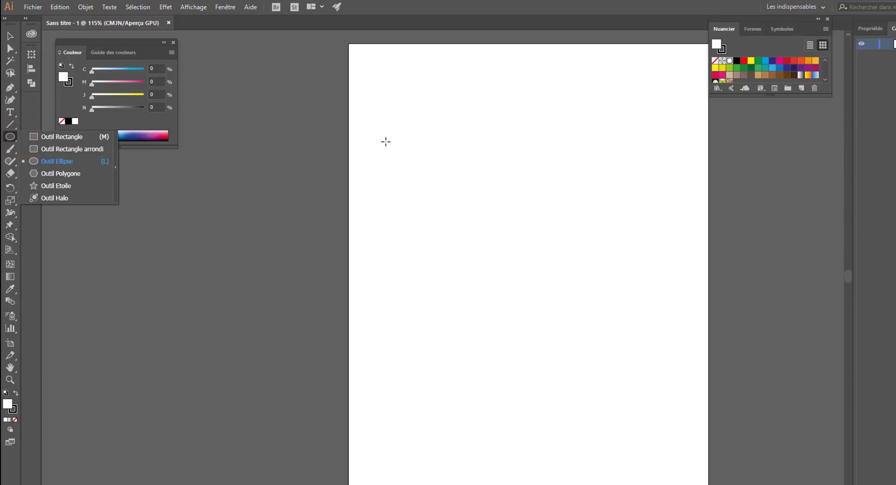
left_click_drag(379, 125, 660, 355)
left_click(11, 35)
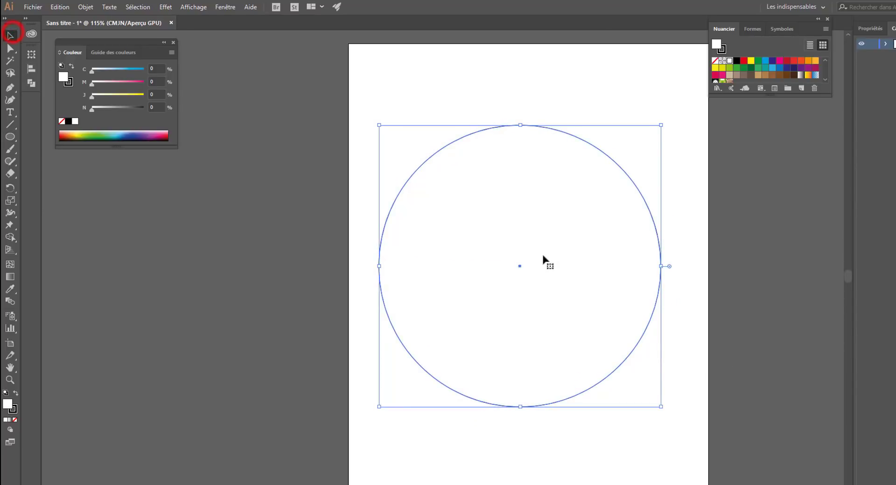
left_click_drag(542, 258, 506, 256)
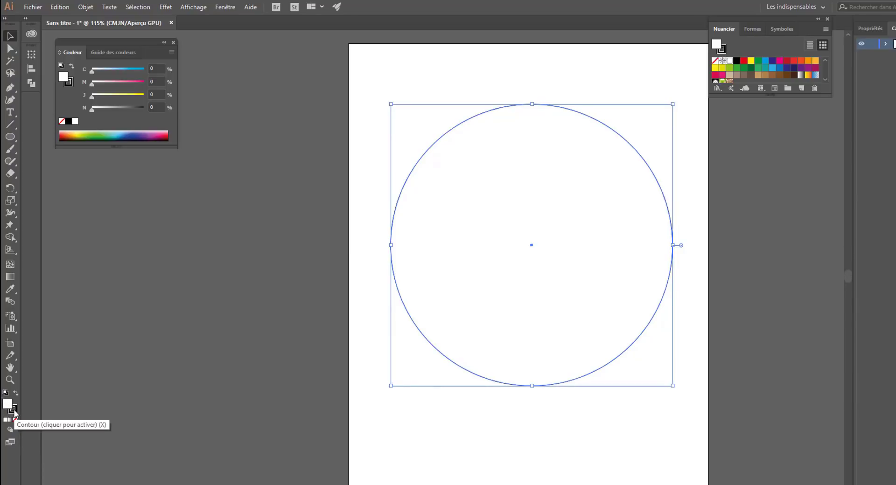
- Remove the circle's stroke and fill it with the orange swatch, C 0, M 50, J 100, N 0
left_click(14, 410)
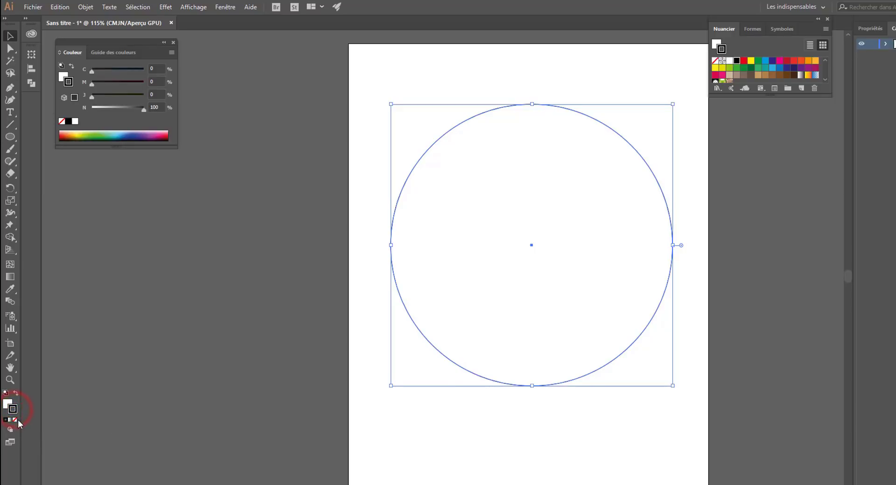
left_click(15, 420)
left_click(8, 405)
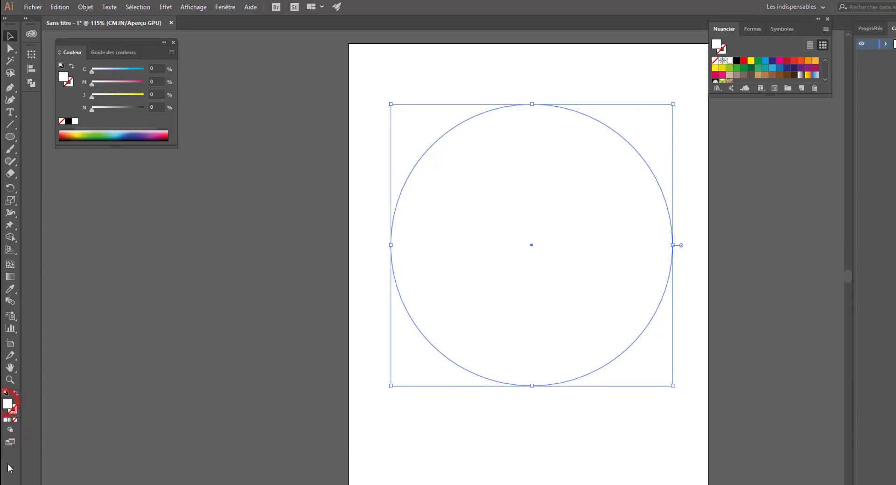
left_click(800, 61)
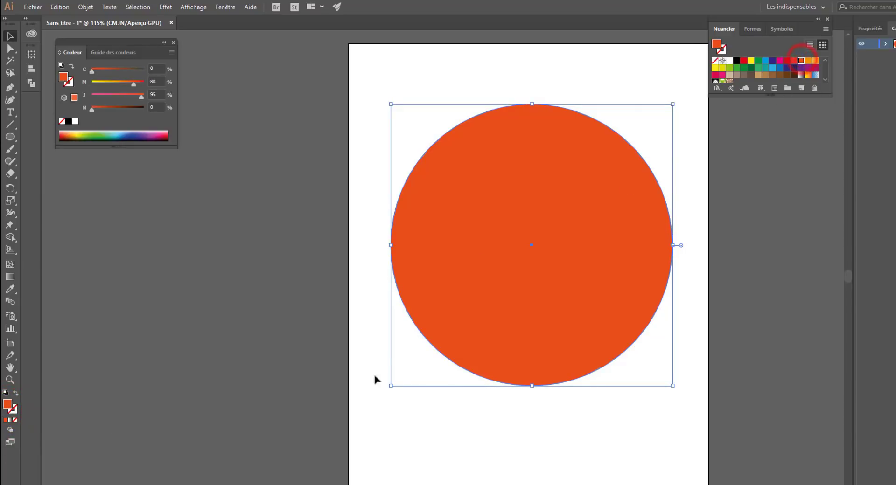
left_click(812, 61)
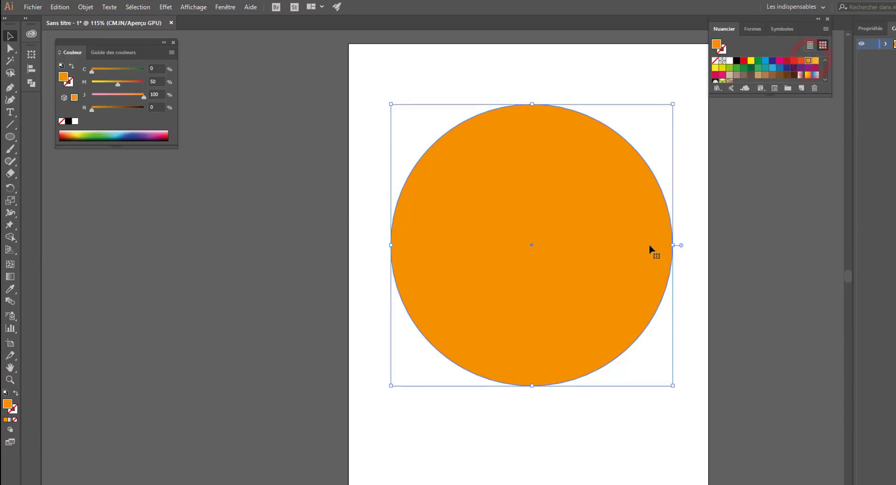
- Try a white-to-black linear gradient across the circle and undo it
left_click(209, 347)
left_click(532, 245)
left_click(10, 277)
mouse_move(433, 263)
left_mouse_down()
mouse_move(542, 256)
mouse_move(476, 282)
left_mouse_up()
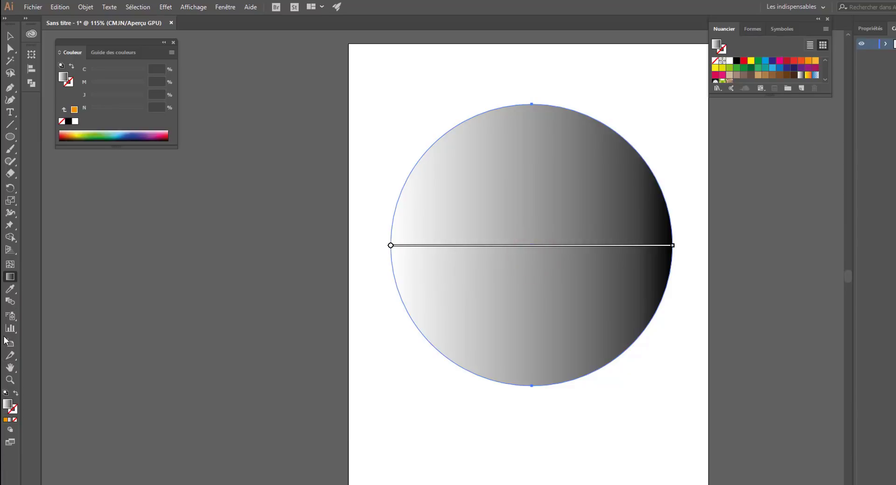
key("ctrl+z")
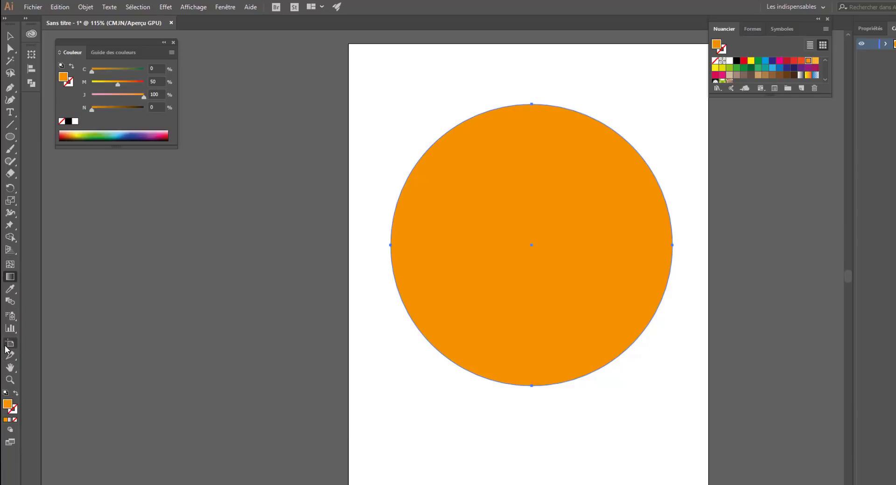
- Add a gradient mesh point in the circle's upper right and set its magenta value to 83%
left_click(7, 266)
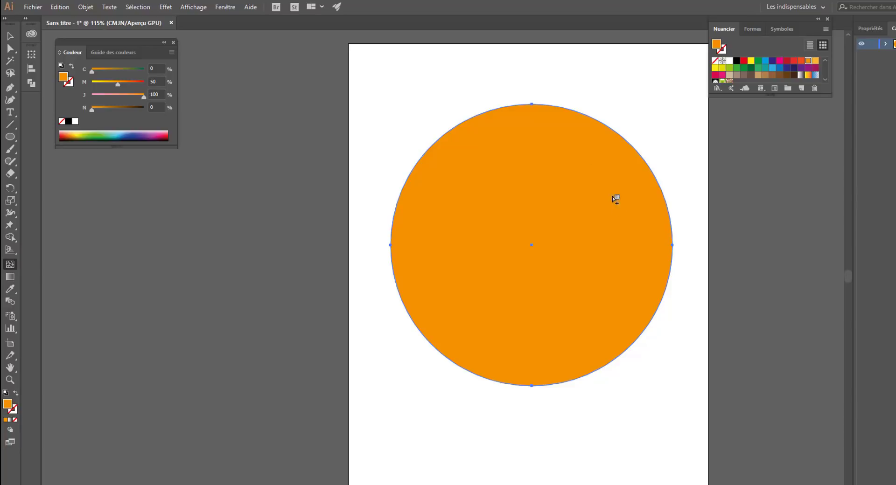
left_click(596, 165)
left_click(110, 82)
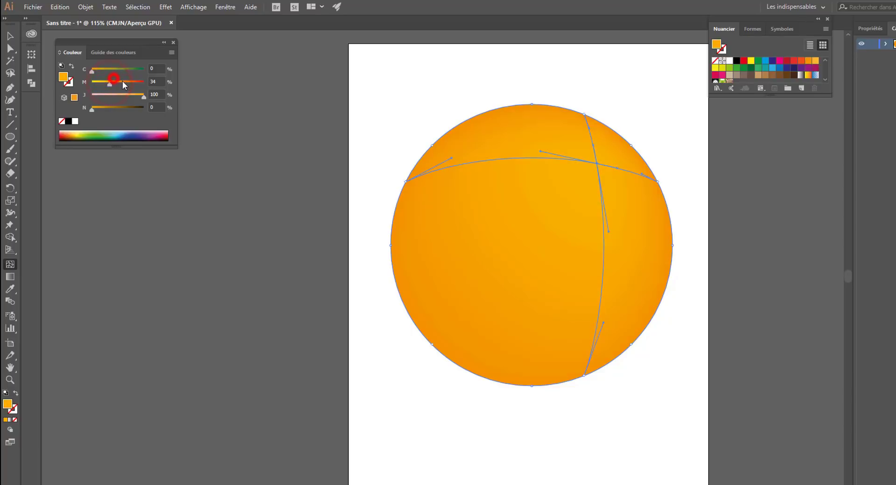
left_click_drag(110, 84, 136, 84)
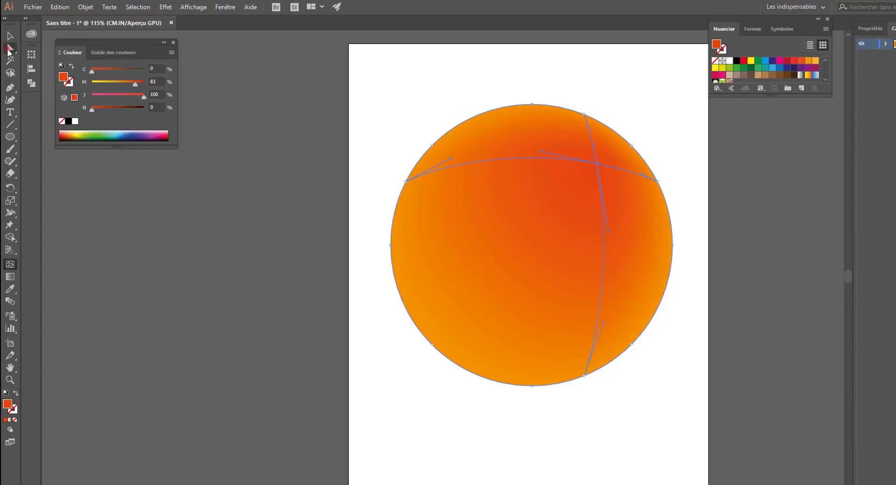
- Move the red-orange mesh point to the circle's lower-right edge and back to the upper right with Direct Selection
left_click(8, 48)
left_click_drag(520, 190, 647, 316)
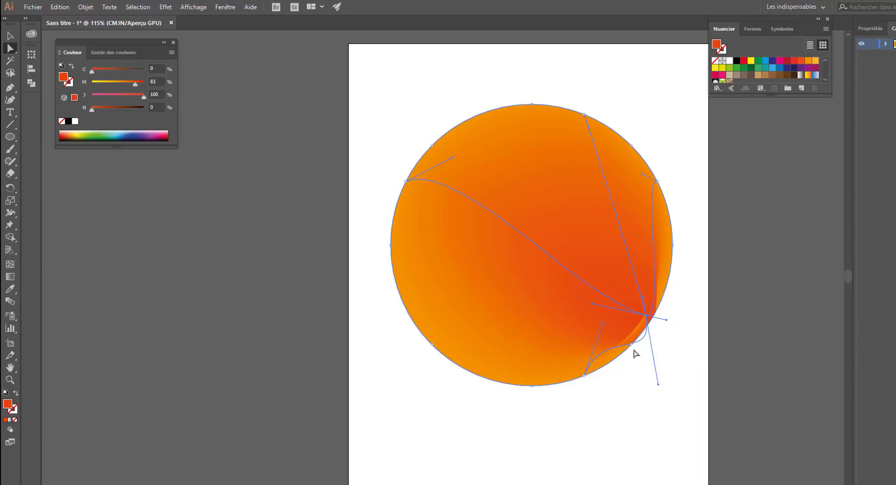
left_click(730, 369, "ctrl")
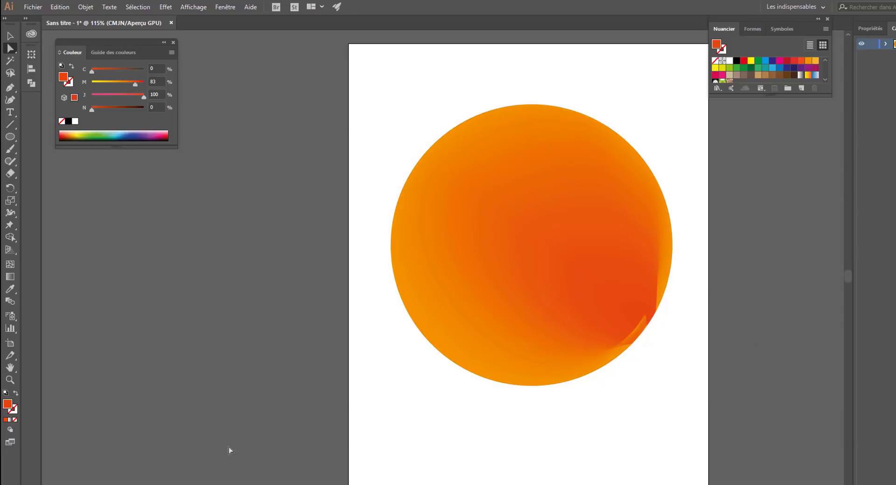
left_click(646, 315)
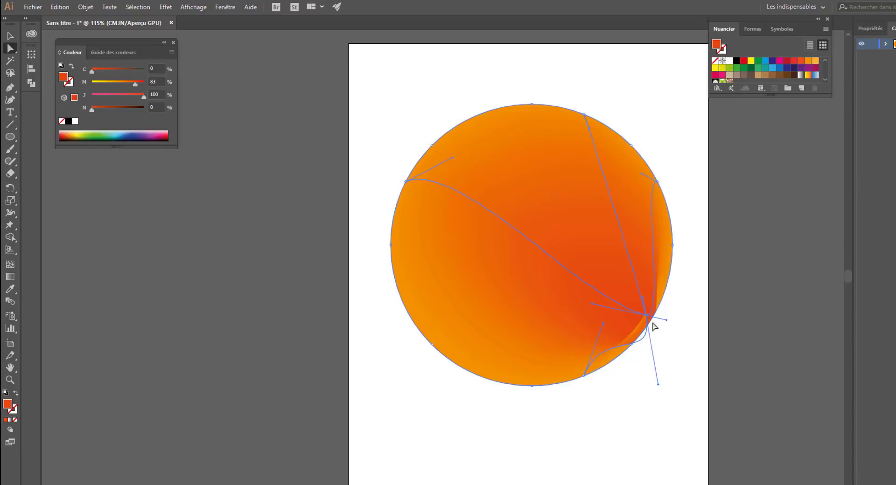
left_click_drag(647, 318, 599, 181)
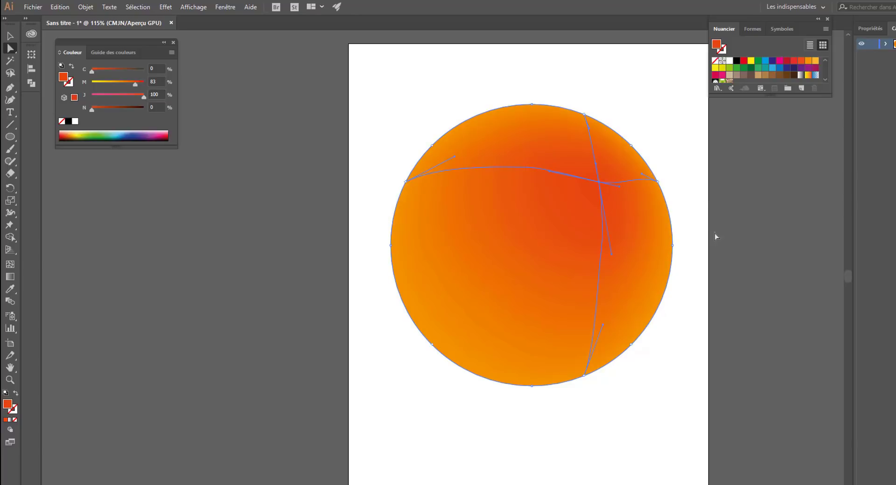
- Try moving the mesh point closer to the circle's upper-right edge and undo the move
left_click_drag(600, 181, 623, 159)
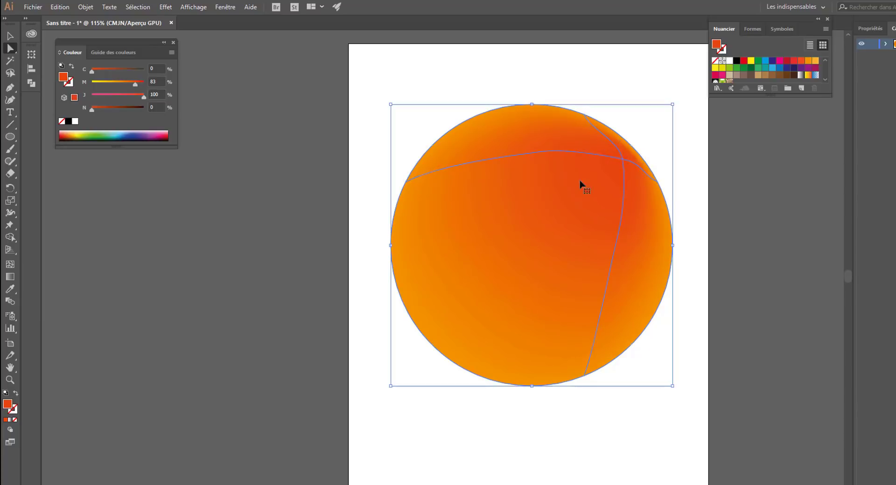
left_click(780, 168, "ctrl")
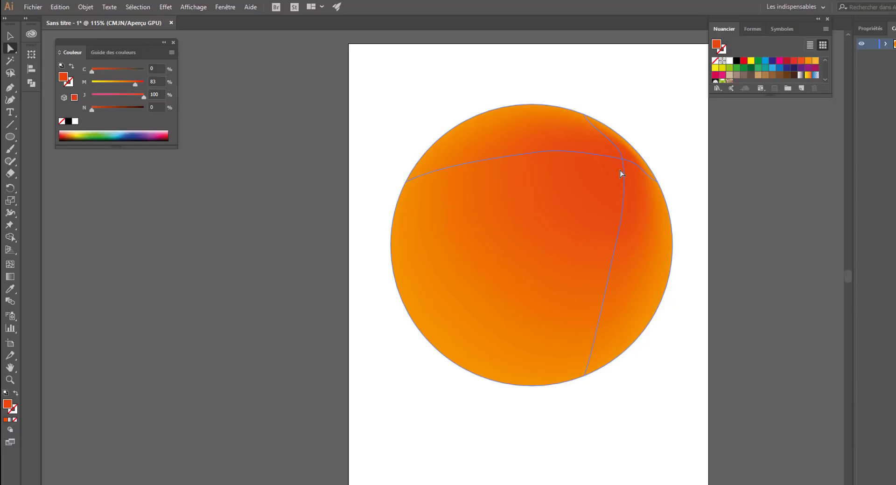
key("ctrl+z")
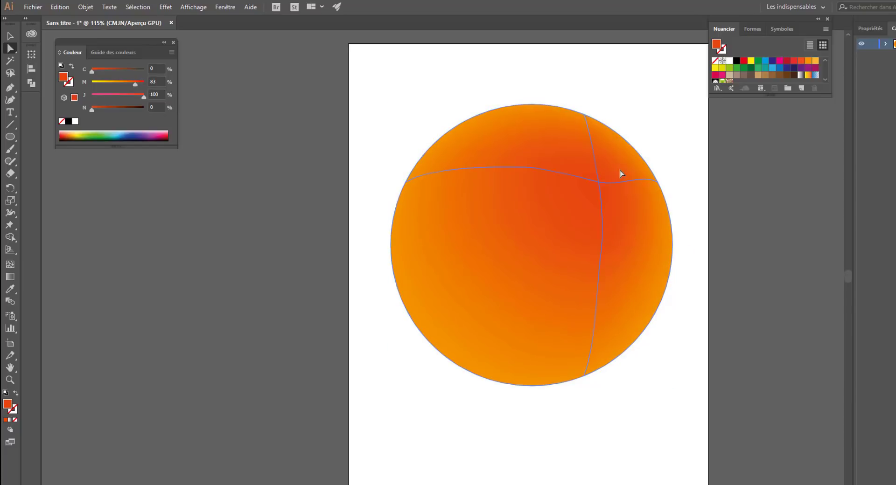
- Nudge the mesh point slightly upward and reselect it to show its direction handles
left_click_drag(596, 184, 599, 177)
left_click(619, 175)
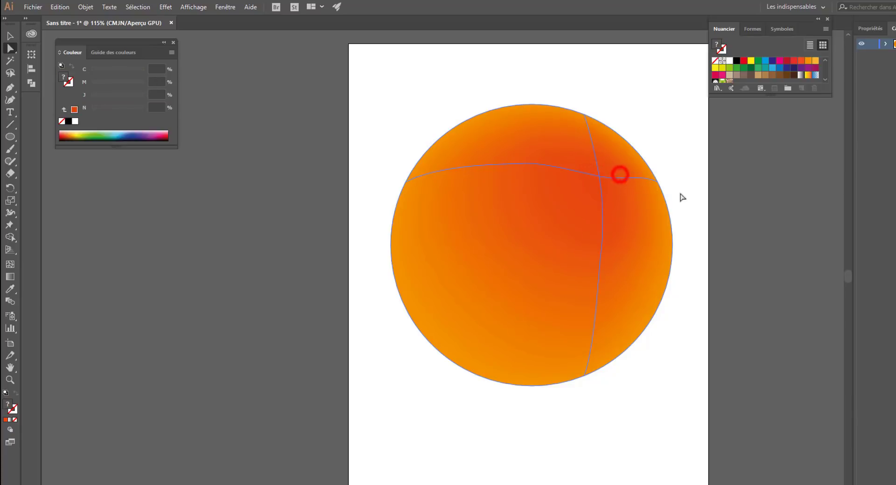
left_click(724, 154)
left_click(569, 186)
left_click(578, 214)
left_click_drag(601, 187, 601, 184)
left_click(601, 177)
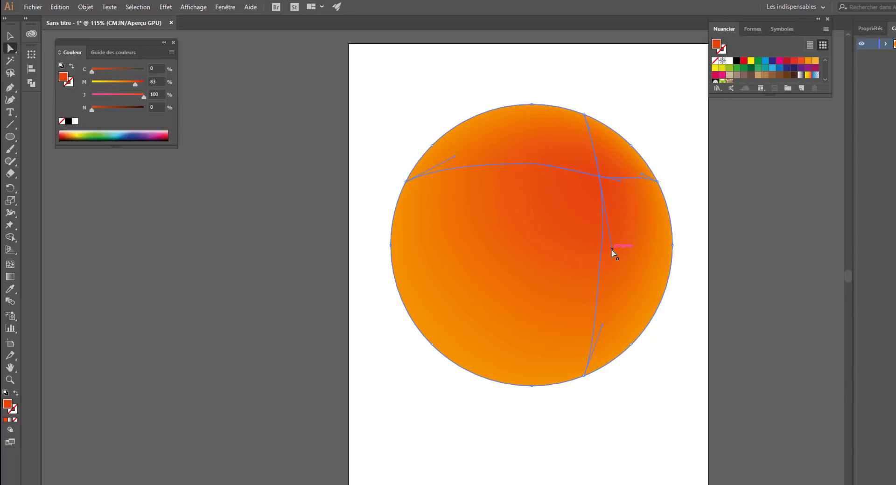
- Bend the mesh lines with the point's direction handles and move the point to the circle's lower left
left_click_drag(612, 250, 520, 278)
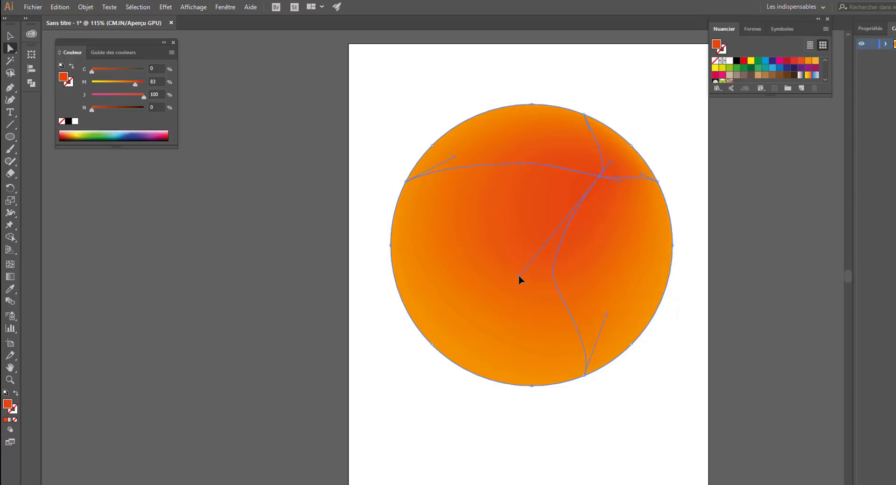
left_click_drag(619, 183, 623, 252)
left_click_drag(600, 182, 433, 273)
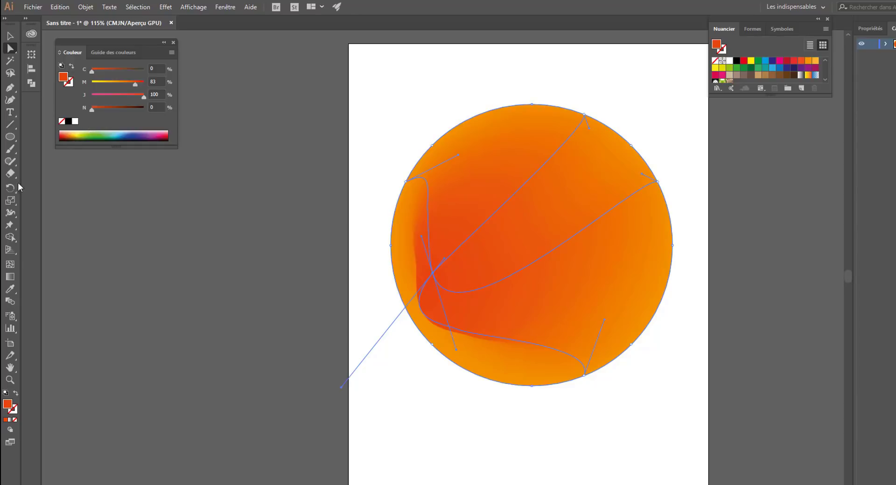
- Try adding a mesh point on the diagonal mesh line in the circle's upper right and undo it
left_click(10, 249)
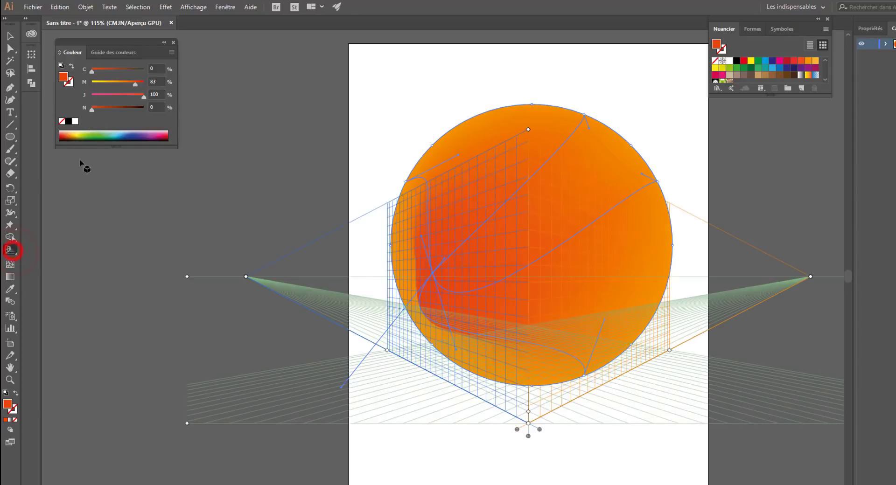
key("ctrl+shift+i")
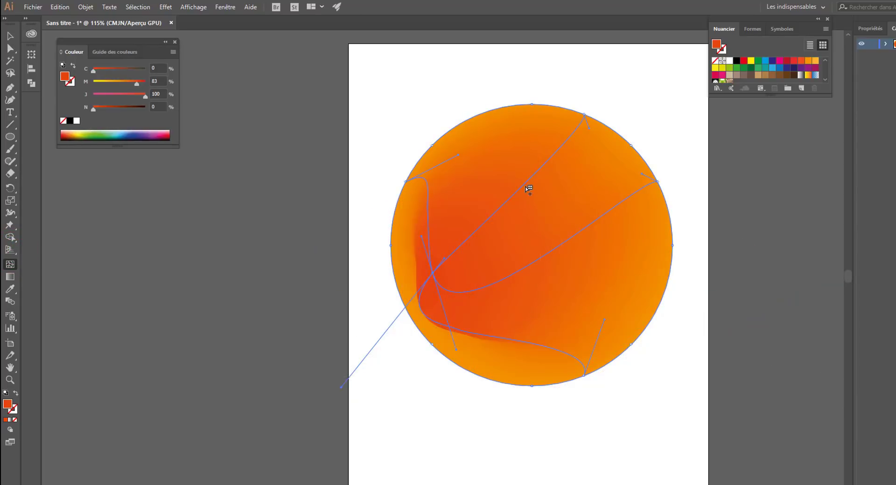
left_click(557, 154)
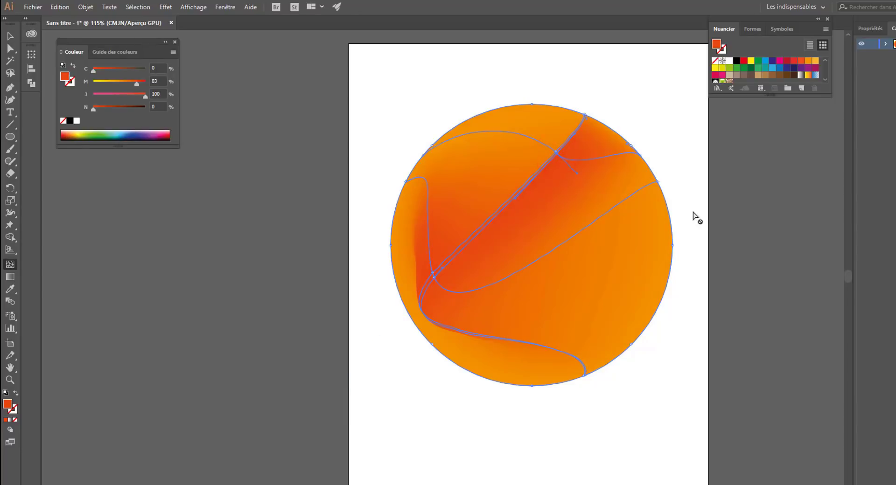
key("ctrl+z")
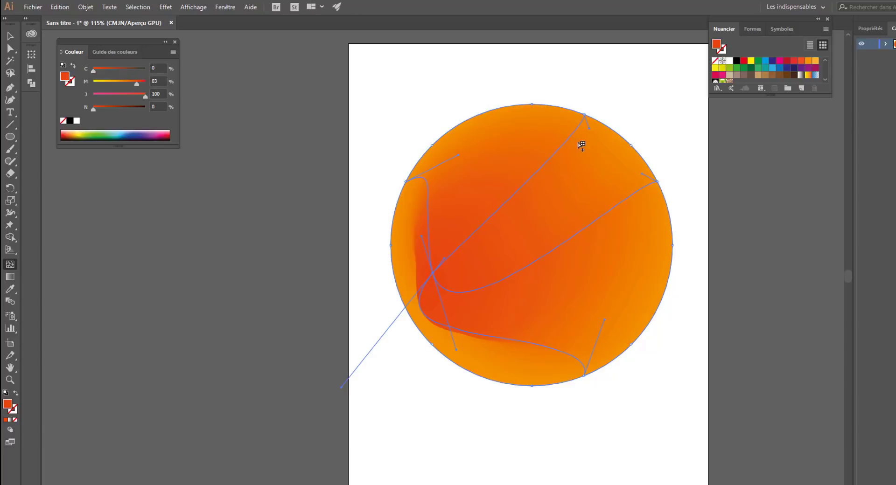
- Add a mesh point near the diagonal mesh line's upper end and color it dark red, C 15, M 100, J 90, N 10
left_click(569, 139)
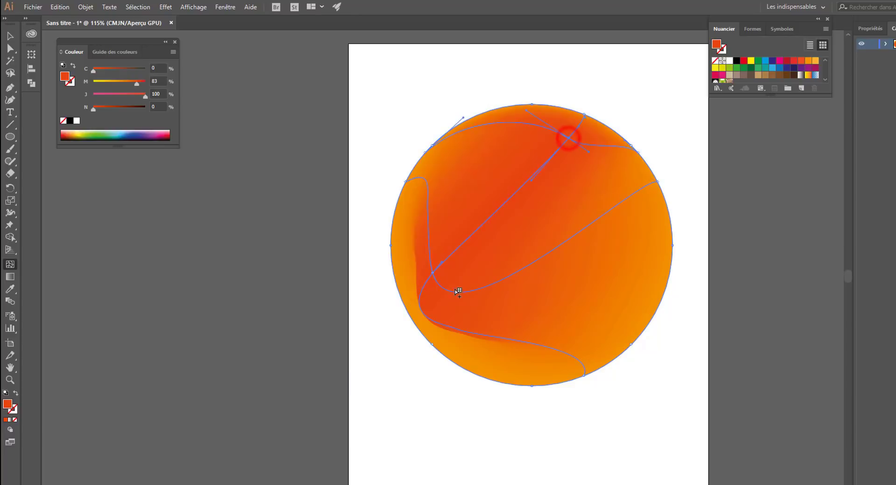
left_click(787, 68)
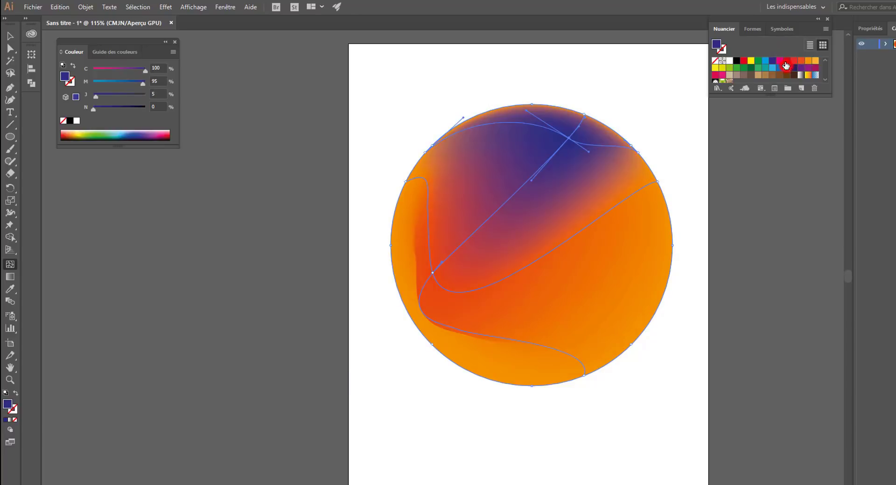
left_click(787, 60)
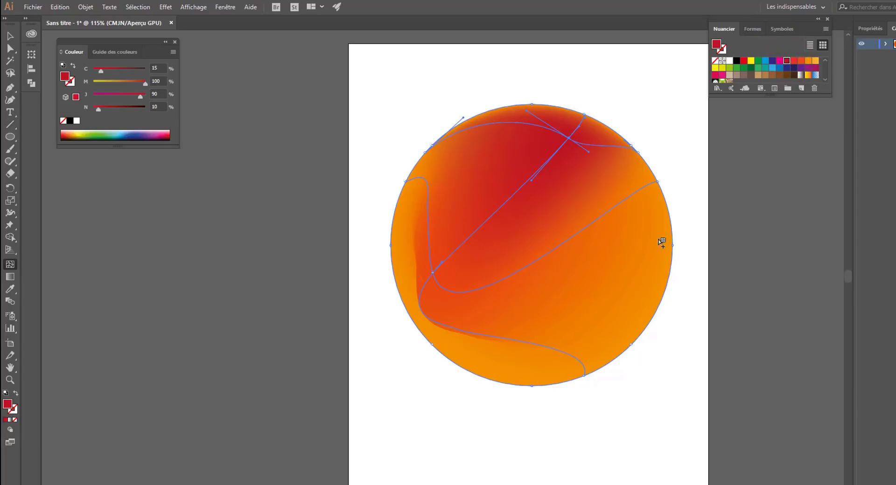
- Shift the dark red mesh point slightly left and add another one in the circle's lower right
left_click_drag(573, 139, 545, 134)
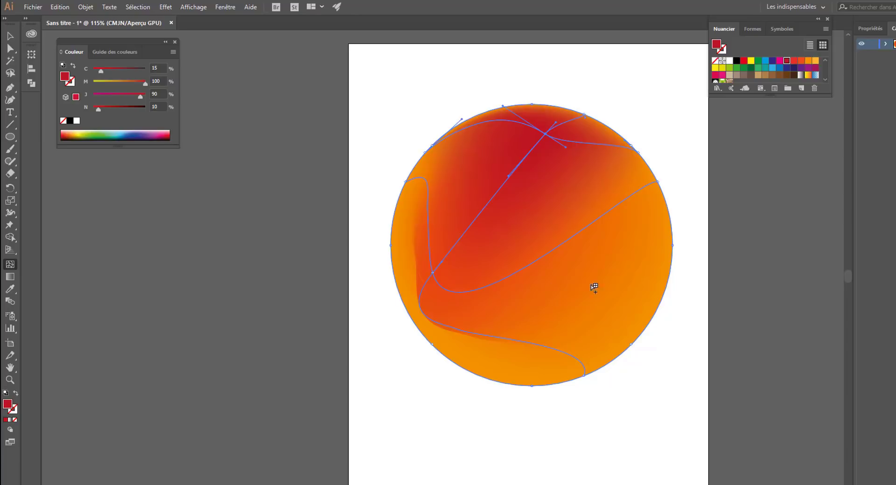
left_click(634, 303)
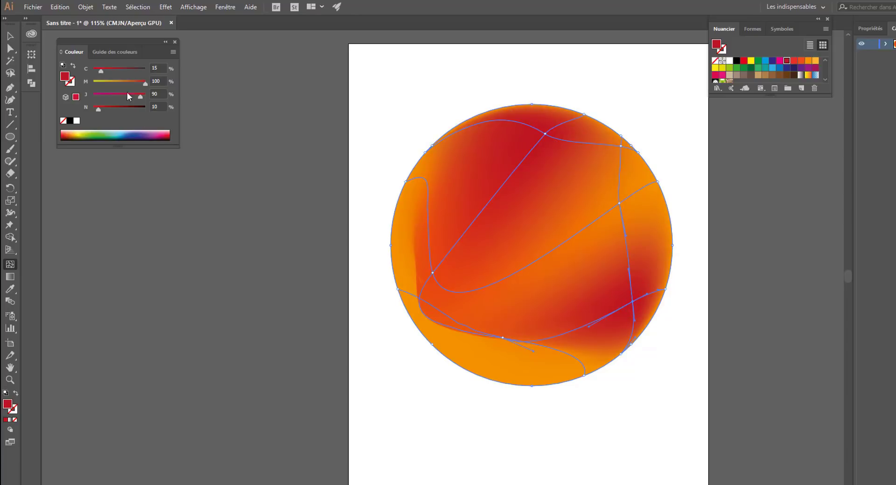
- Try other color mixes for the lower-right mesh point, setting magenta to 80 and yellow to 29
left_click(113, 82)
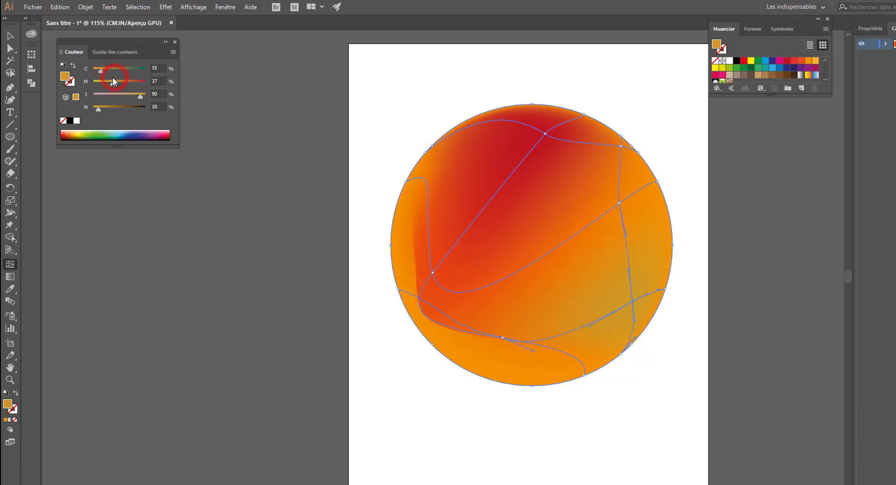
left_click_drag(113, 77, 135, 84)
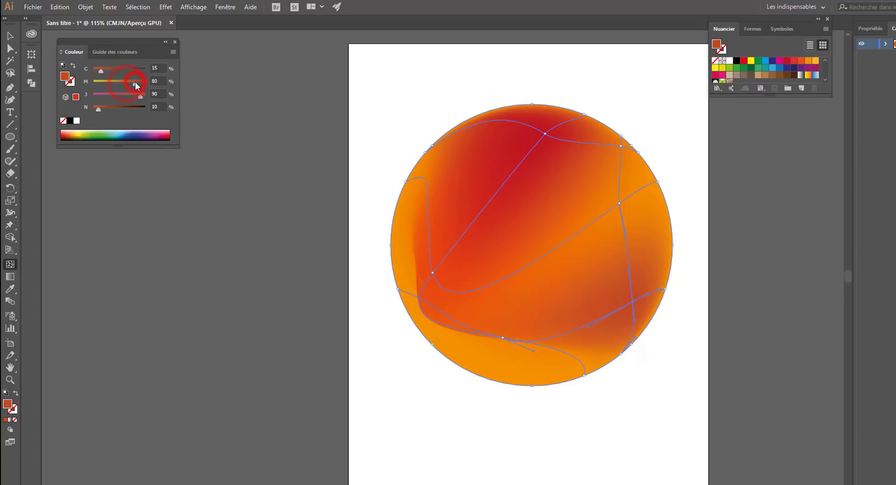
left_click(110, 94)
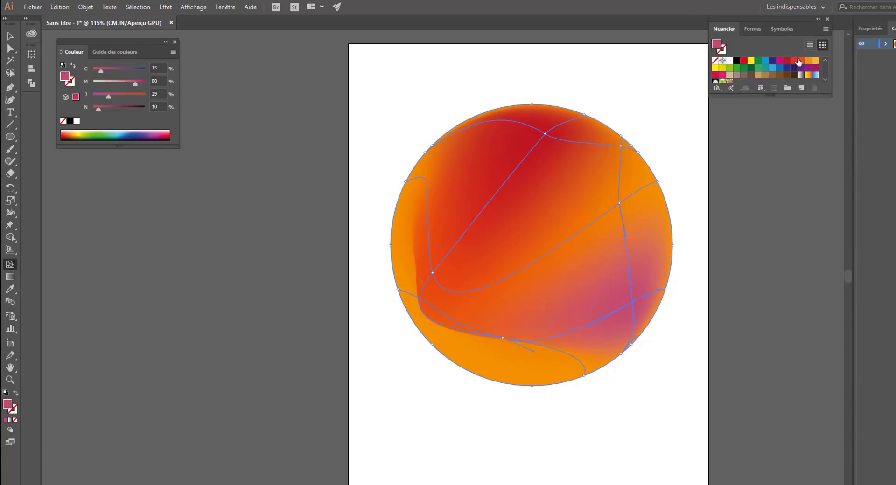
- Recolor the circle's lower-right mesh point with the light orange swatch, C 0, M 35, J 85, N 0
left_click(807, 61)
left_click(815, 61)
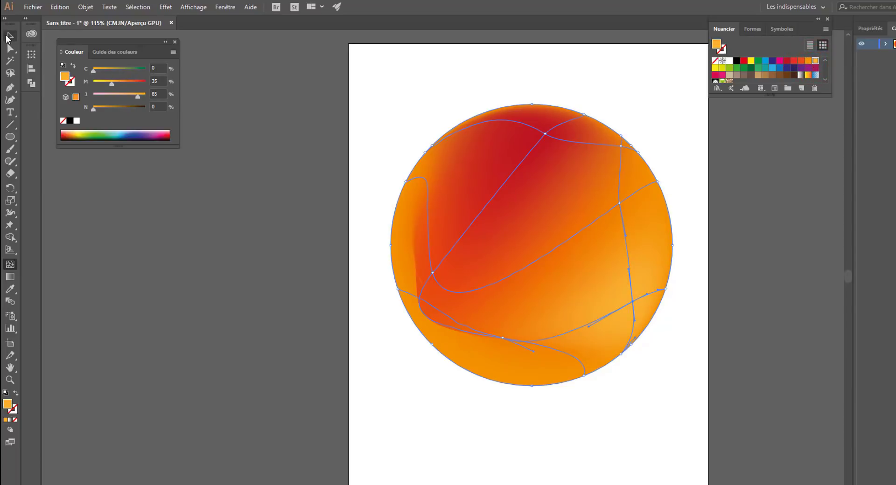
- Directly select the orange-red mesh point in the circle's lower left and move it slightly right and down
left_click(6, 36)
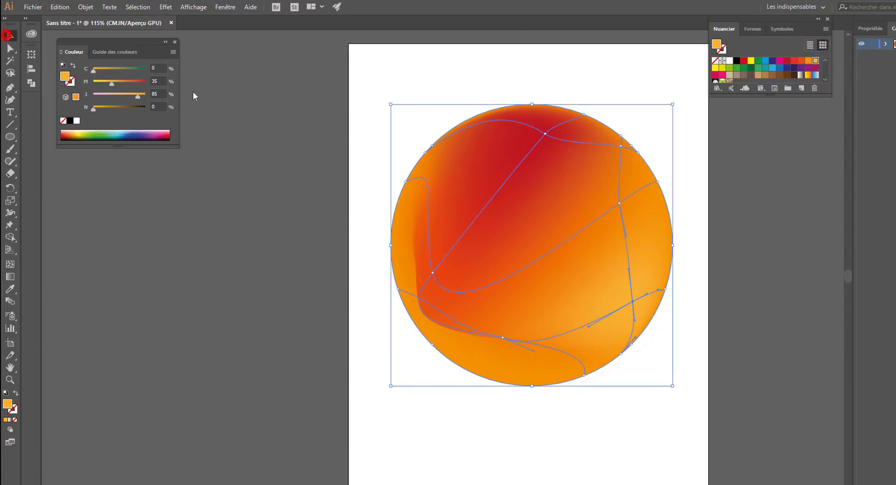
left_click(616, 204)
key("a")
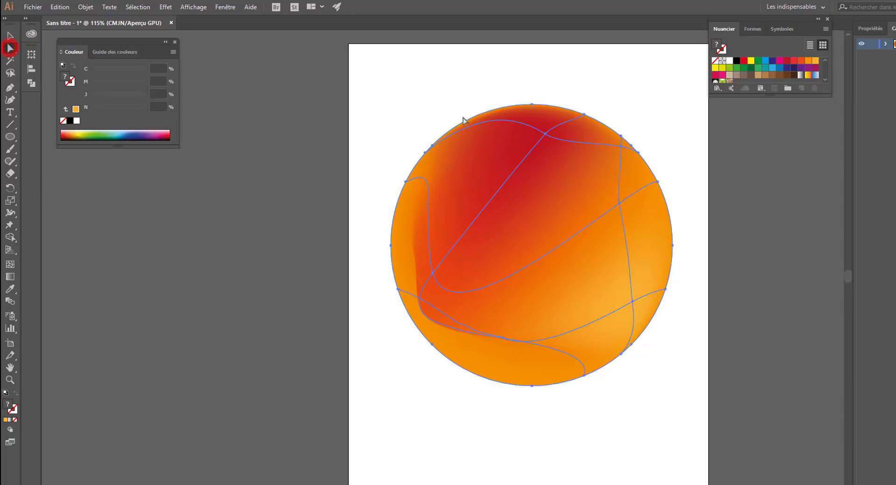
left_click(621, 145)
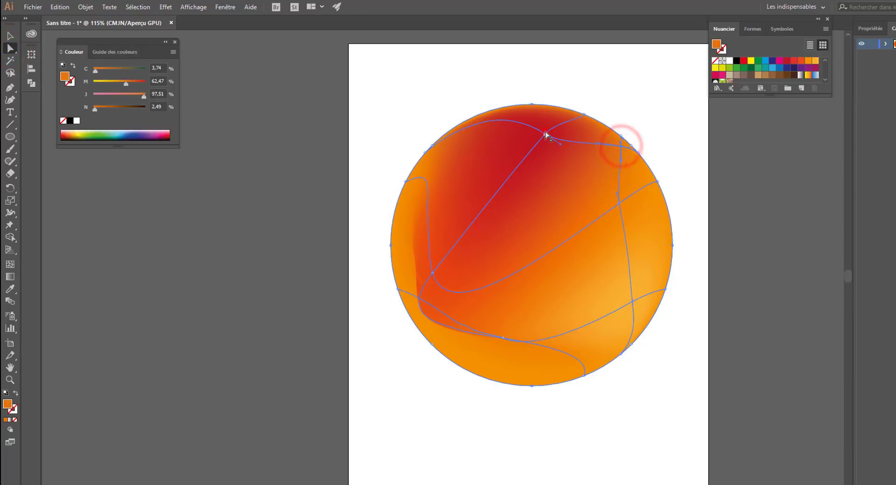
left_click(545, 134)
left_click(433, 273)
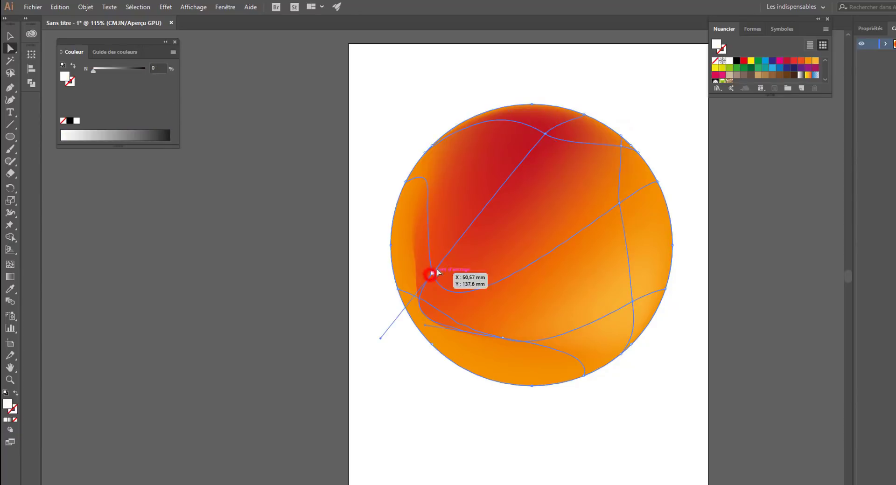
left_click(434, 276)
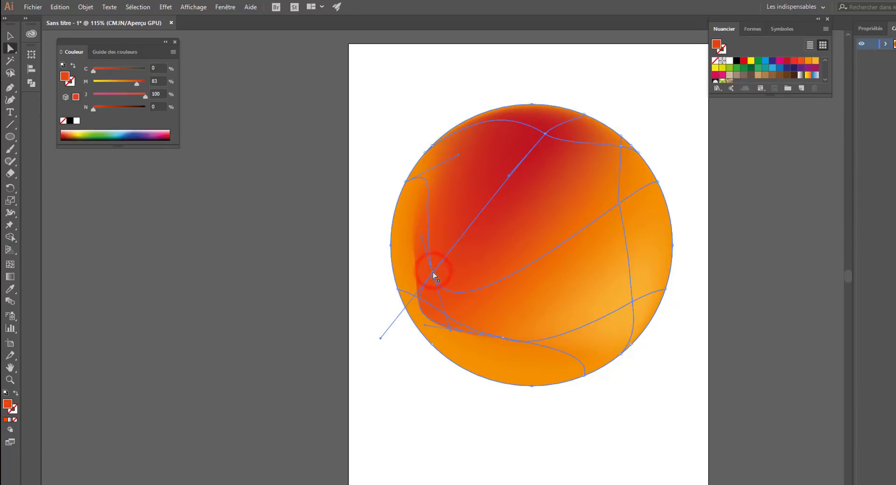
left_click_drag(433, 274, 482, 257)
left_click_drag(483, 257, 444, 279)
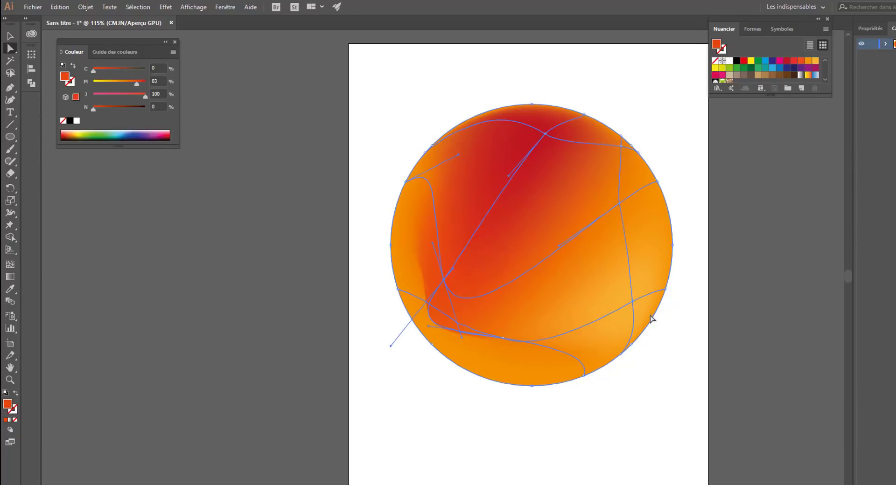
- Try darkening the lower-right mesh point with N 100, and set N back to 0
left_click(632, 302)
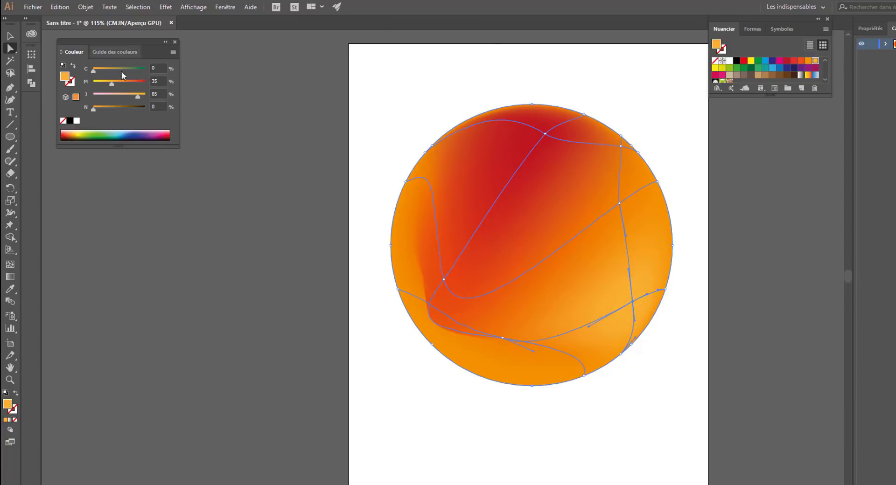
left_click_drag(115, 105, 153, 108)
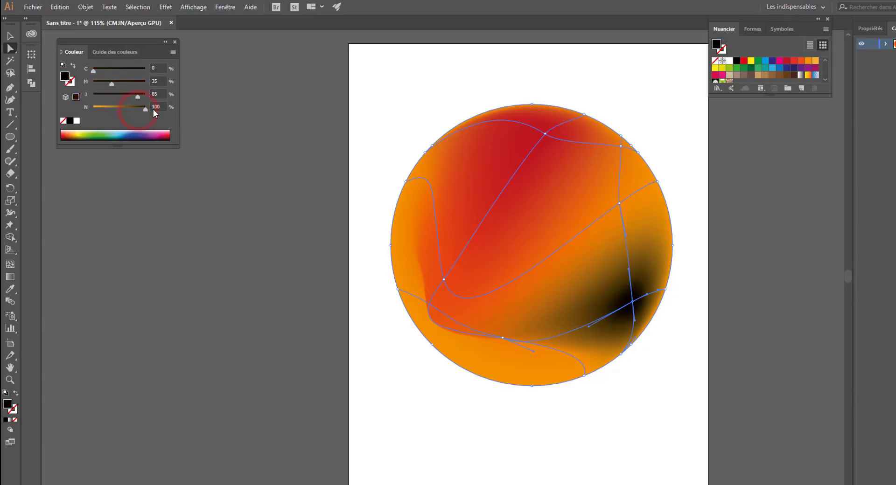
left_click(93, 108)
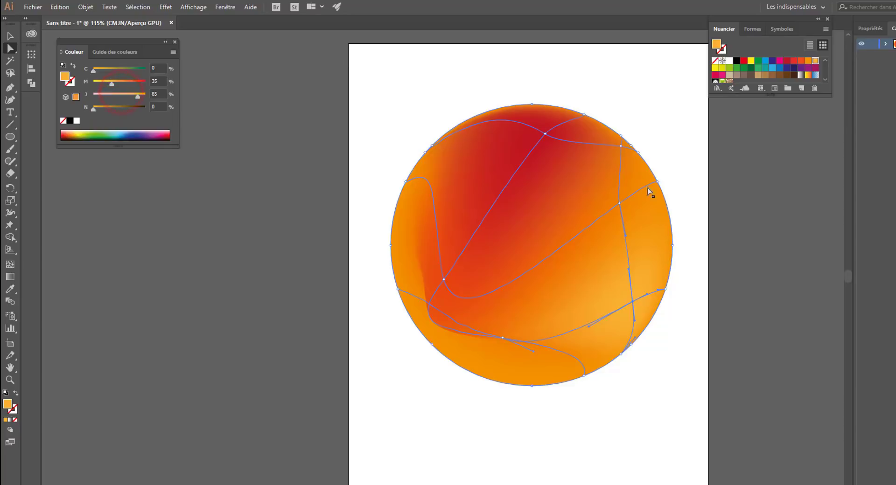
- Try to select the mesh points along the right-hand vertical mesh line and move them together, and undo the move
left_click(619, 204)
left_click(619, 203)
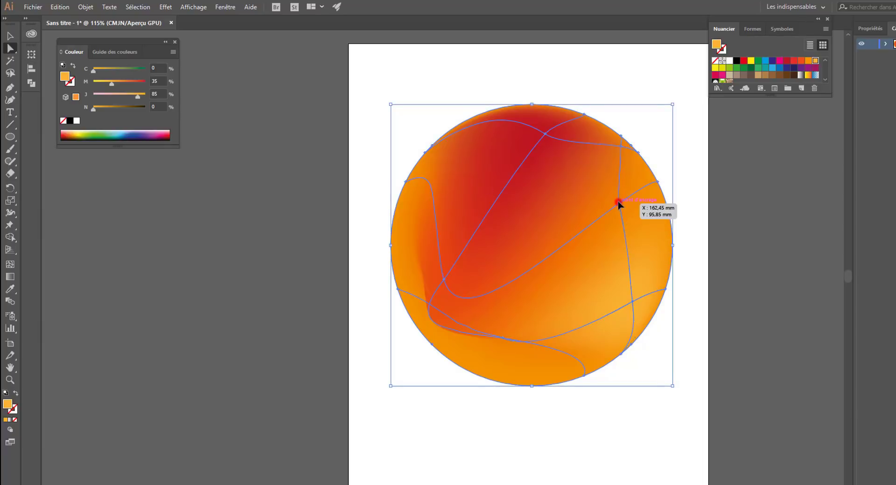
left_click(620, 145)
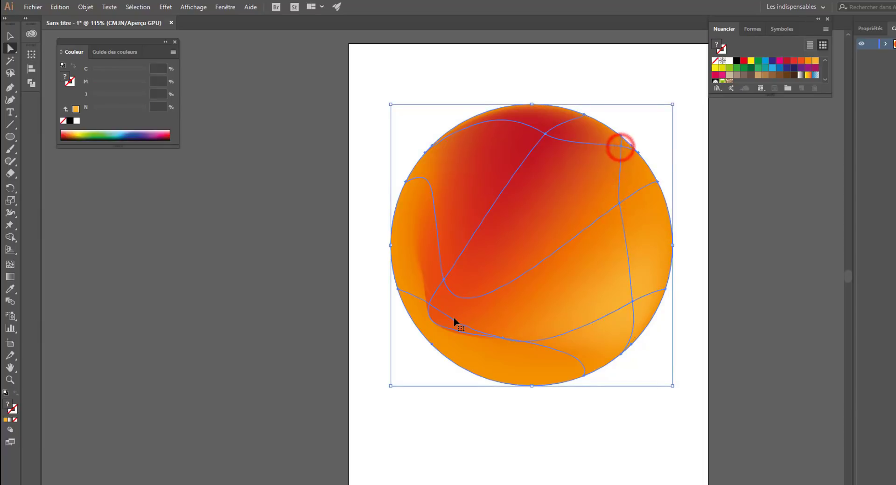
scroll(632, 300, "up", 2)
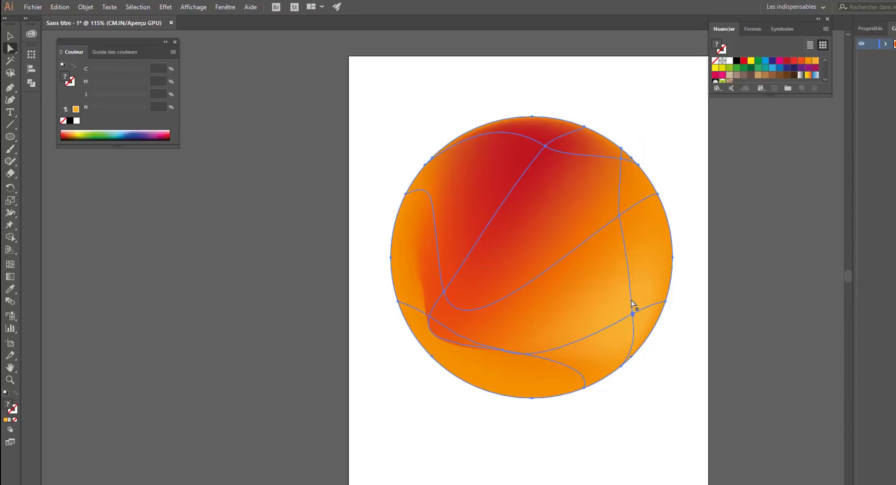
scroll(633, 300, "down", 1)
key("ctrl+plus")
key("ctrl+plus")
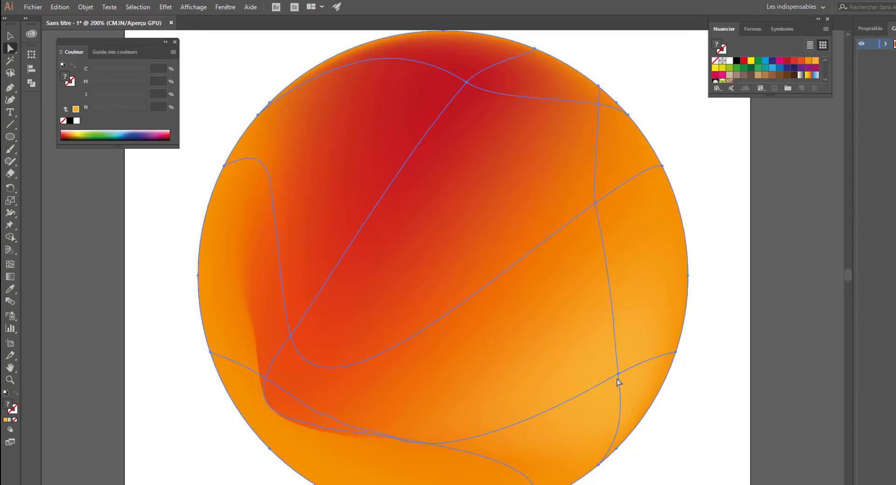
left_click(597, 104)
left_click(594, 203)
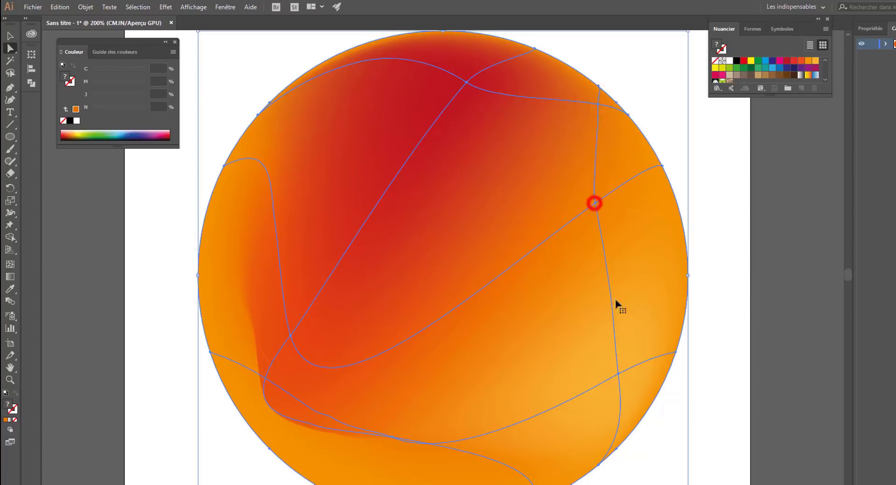
left_click(618, 373)
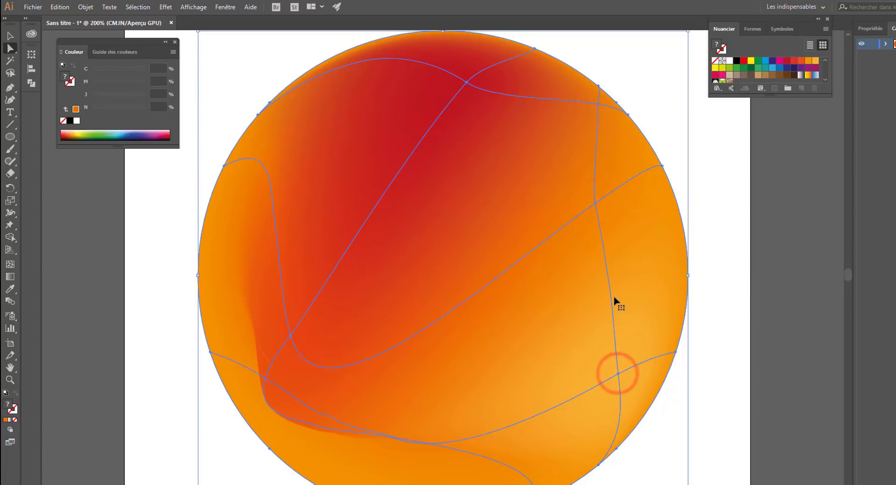
left_click_drag(618, 373, 595, 374)
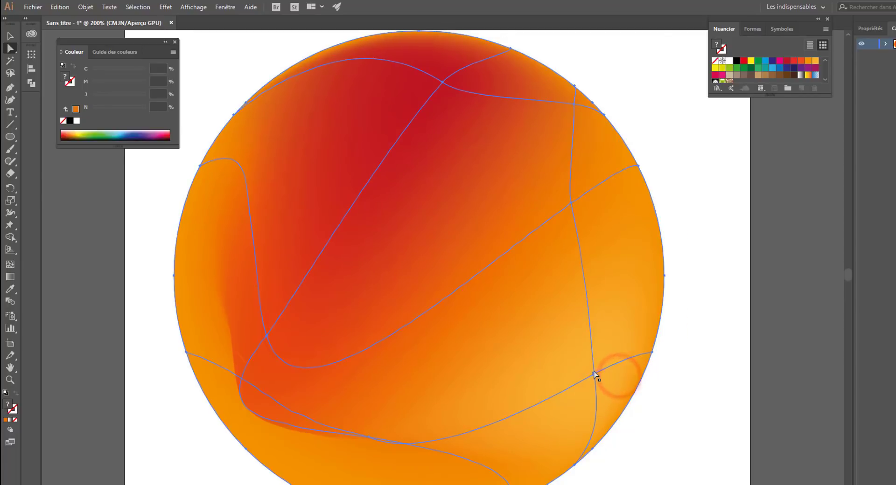
key("ctrl+z")
- Practice building a combined selection of the three mesh points on the right-hand vertical mesh line
left_click(617, 374)
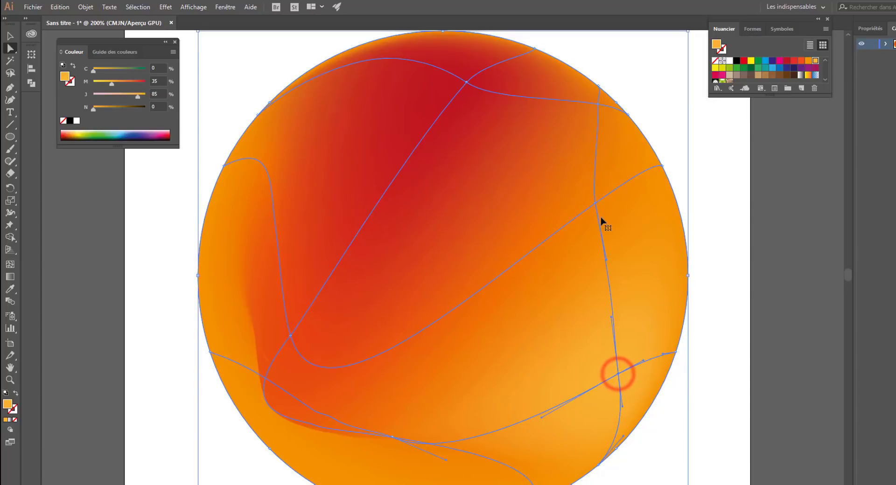
left_click(596, 204)
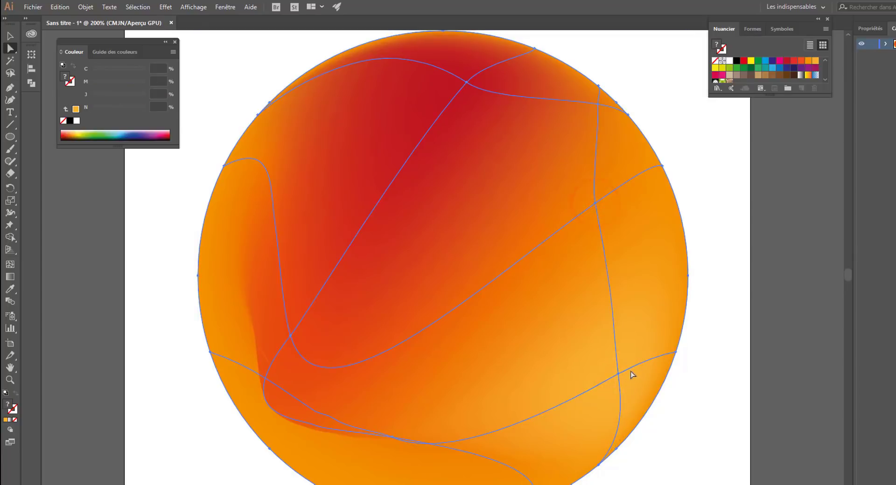
left_click(617, 373)
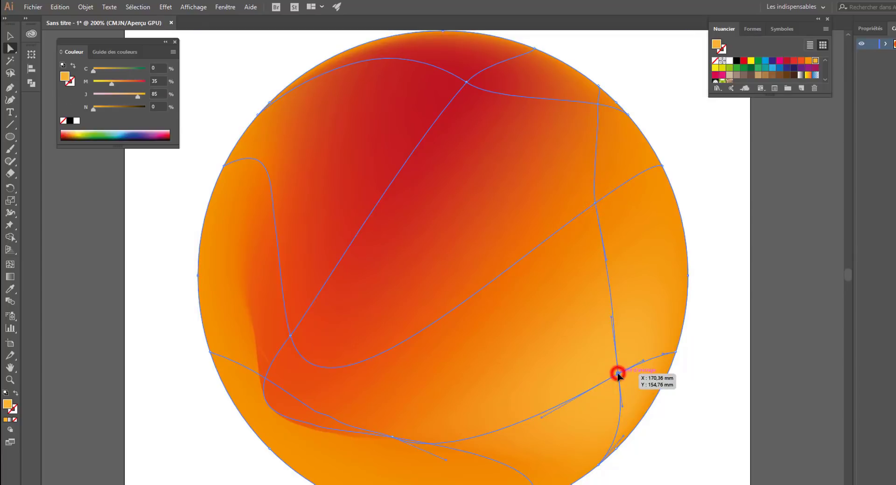
left_click(596, 203)
left_click(598, 201)
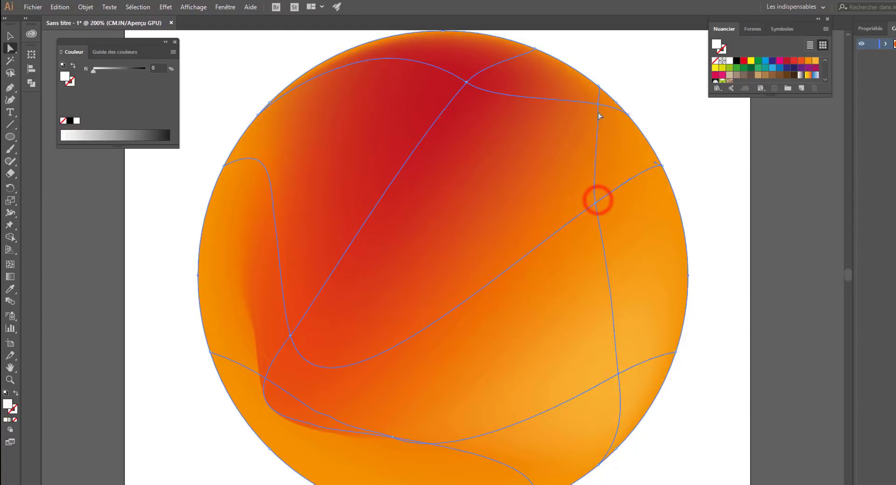
left_click(595, 204)
left_click(595, 204)
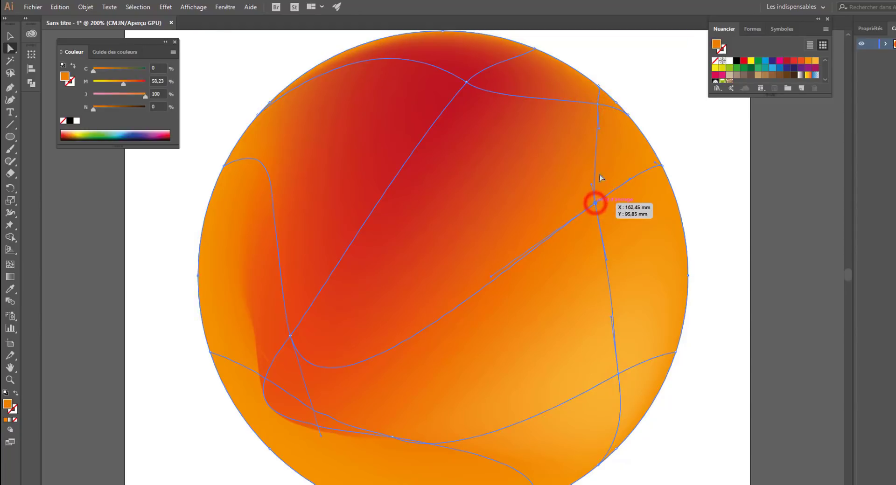
left_click(597, 105)
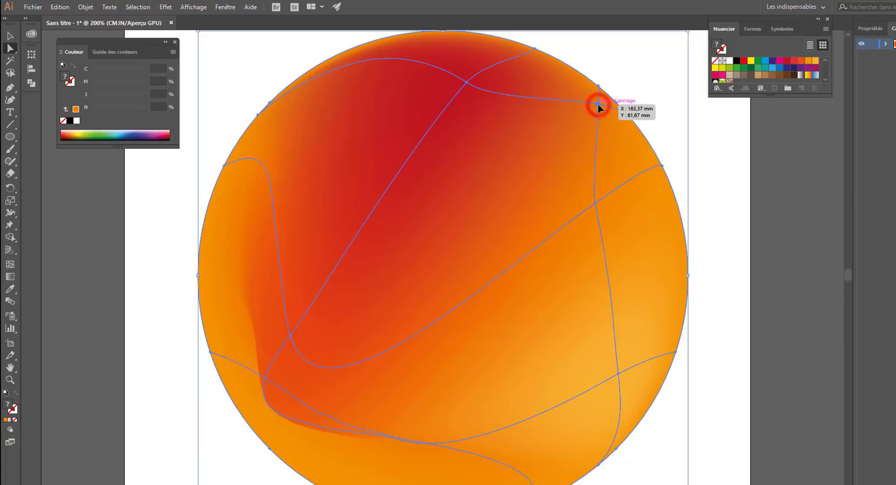
left_click(625, 363)
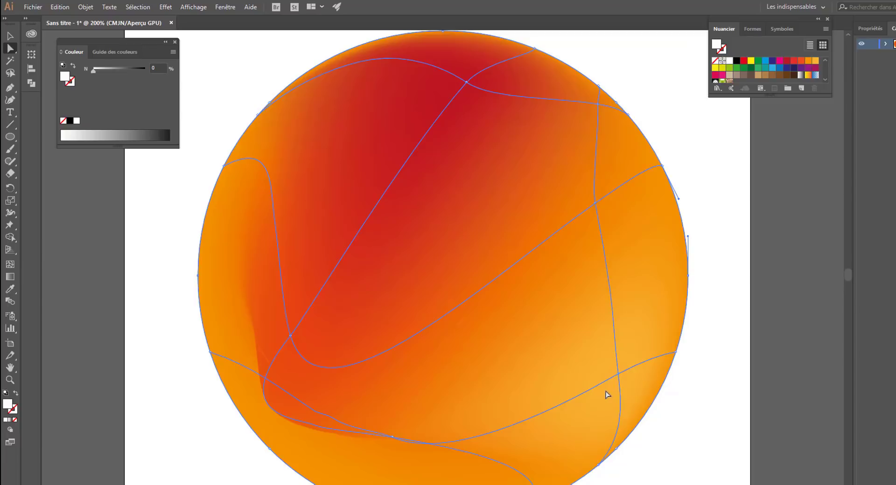
left_click(618, 374)
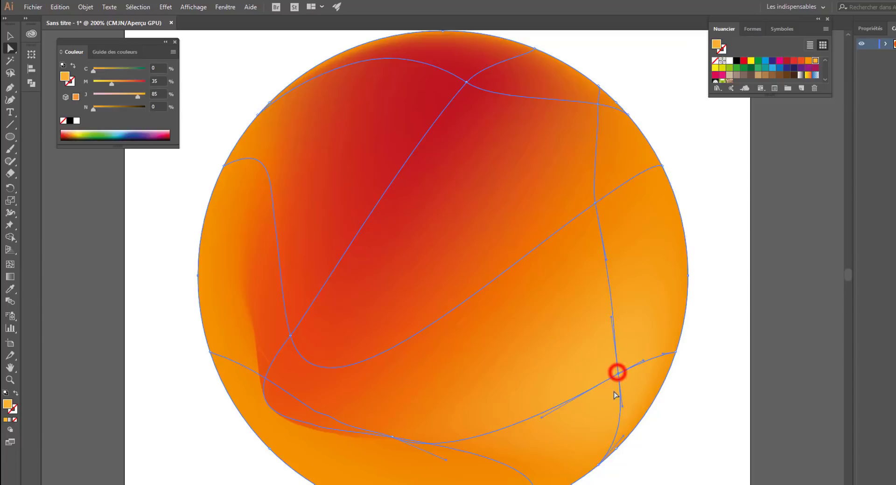
left_click(595, 203)
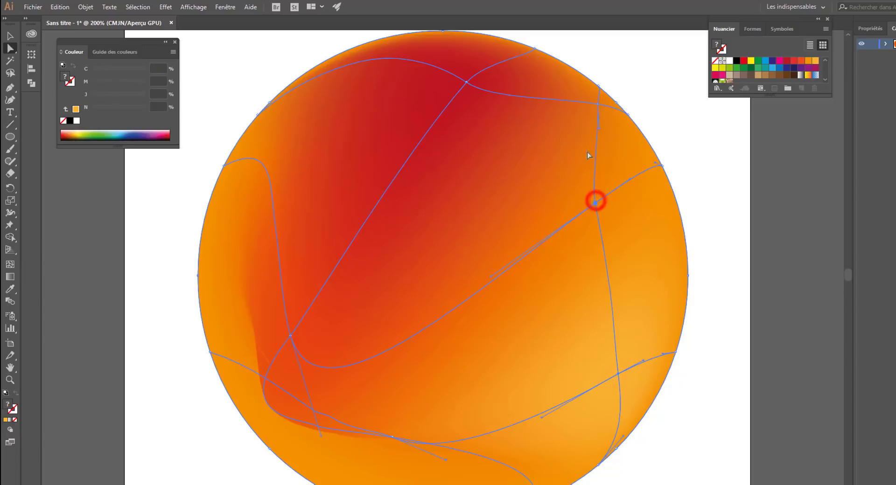
left_click(597, 105)
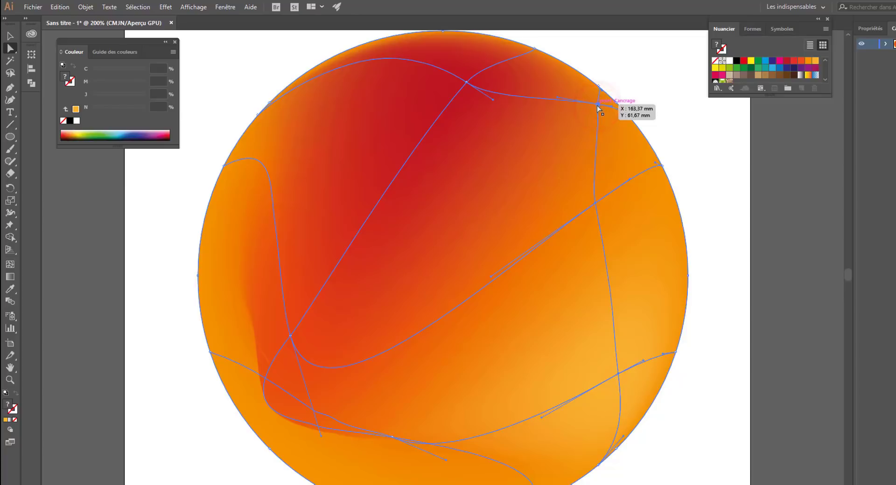
- Select the three mesh points on the right-hand vertical mesh line and move them together slightly down and right
left_click(615, 375)
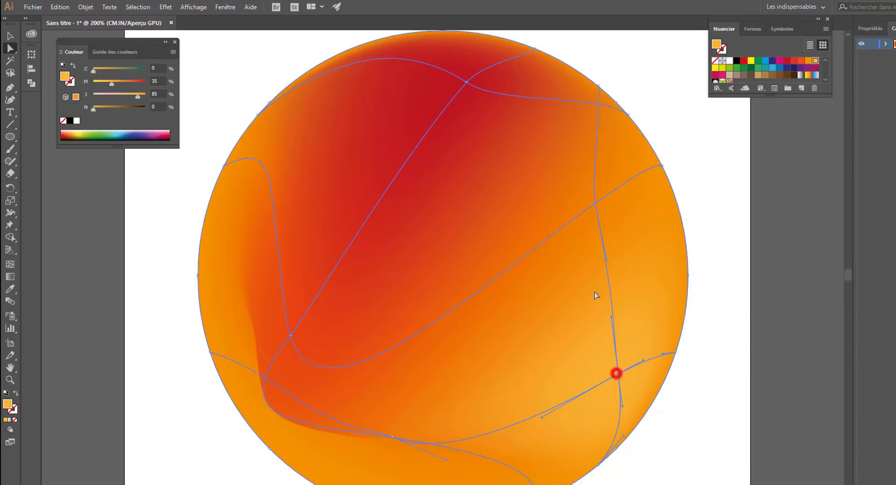
left_click(596, 203)
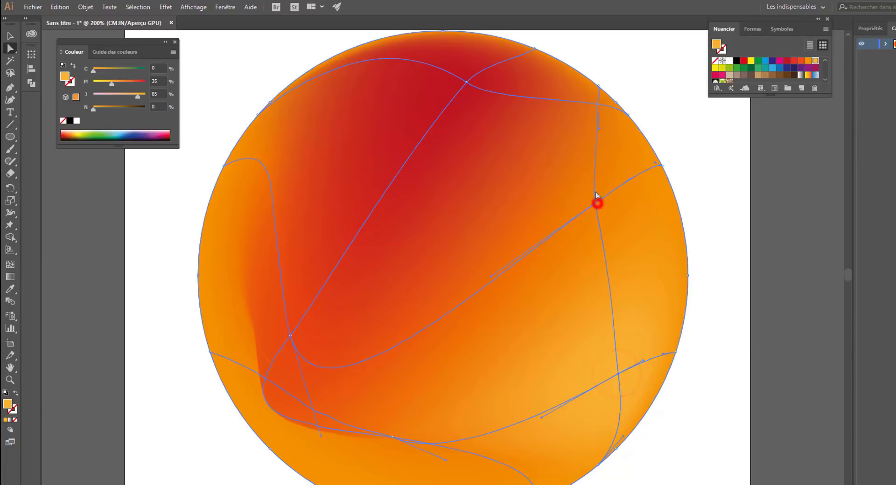
left_click(598, 106, "shift")
left_click_drag(599, 105, 584, 140)
left_click_drag(585, 141, 609, 131)
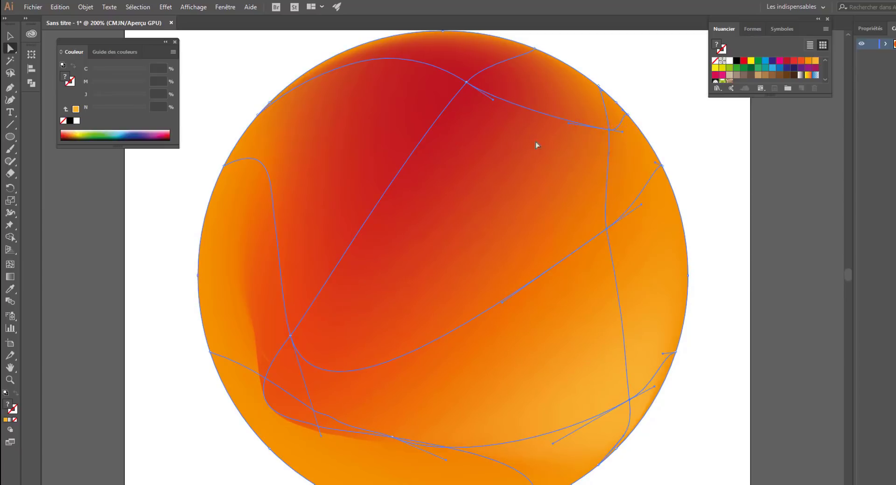
- Bend the mesh line through the dark red point with its direction handle and move the point slightly right
left_click_drag(493, 100, 489, 153)
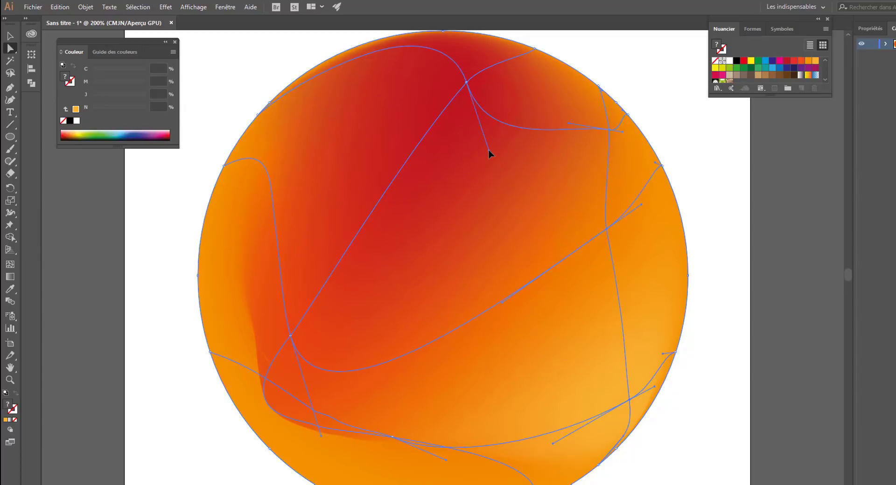
left_click(467, 82)
left_click_drag(470, 80, 493, 77)
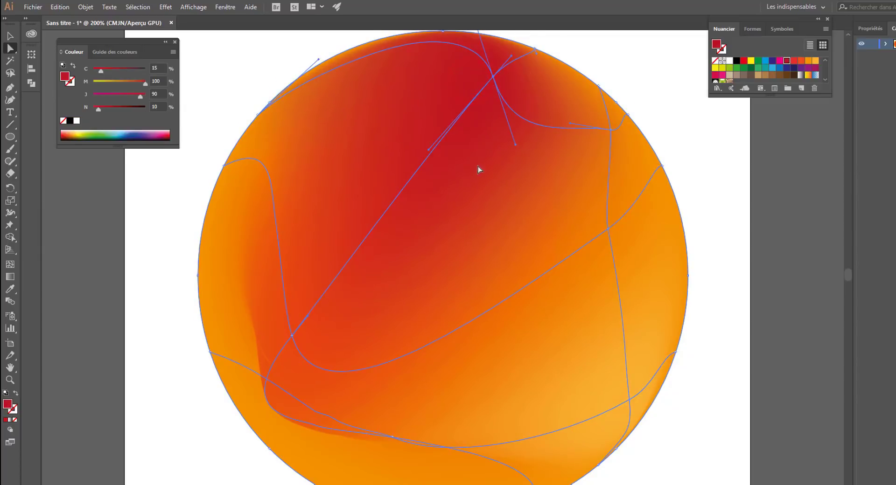
- Move the mesh point in the lower-left part of the circle up and right toward the center
scroll(475, 177, "up", 1)
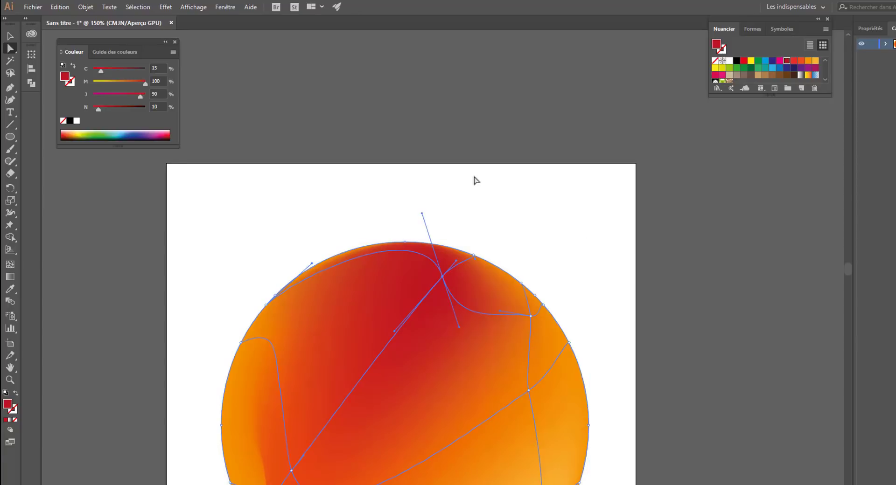
left_click_drag(499, 303, 533, 146)
left_click(640, 251)
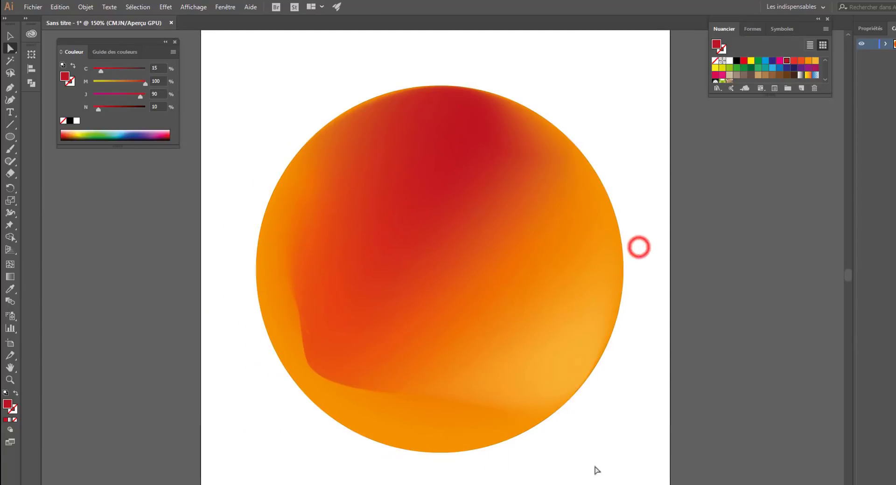
left_click(315, 369)
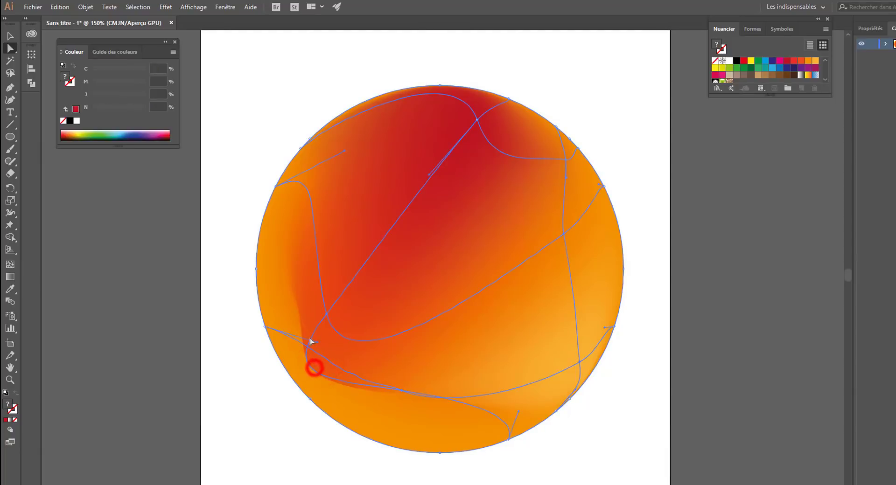
left_click_drag(326, 315, 363, 261)
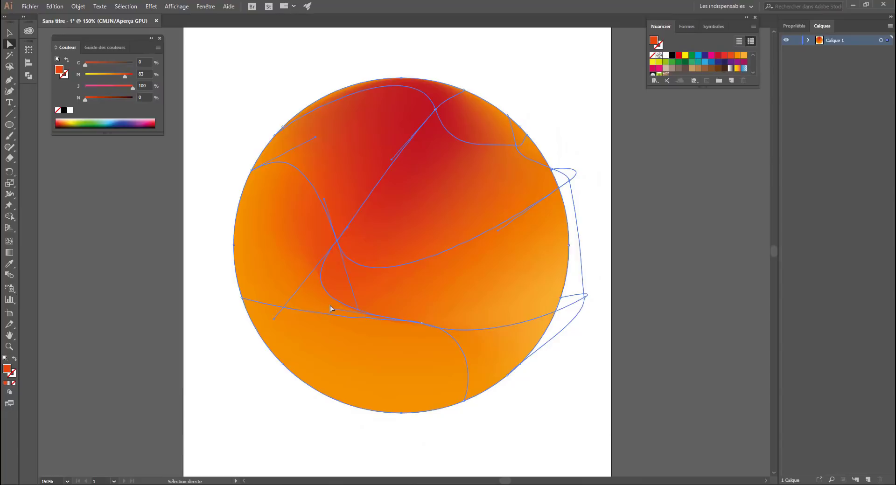
- Reshape the mesh lines around the moved point with its direction handles, smoothing the lower-left edge of the red area, and deselect the mesh
left_click_drag(332, 308, 410, 272)
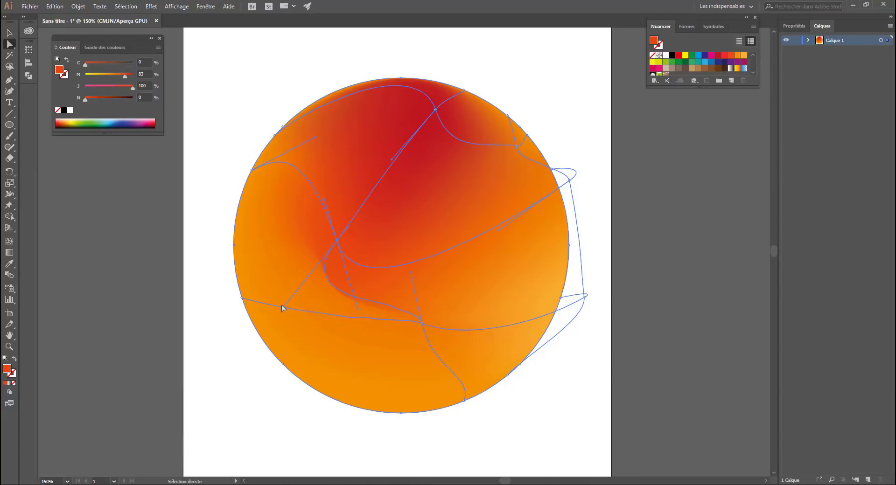
mouse_move(282, 309)
left_mouse_down()
mouse_move(354, 247)
mouse_move(356, 262)
mouse_move(343, 272)
left_mouse_up()
left_click(354, 241)
left_click(315, 242)
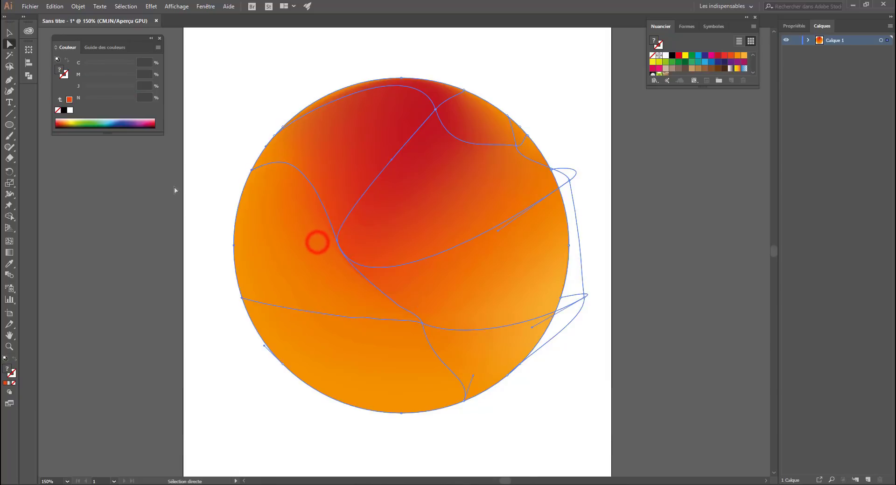
left_click(147, 203)
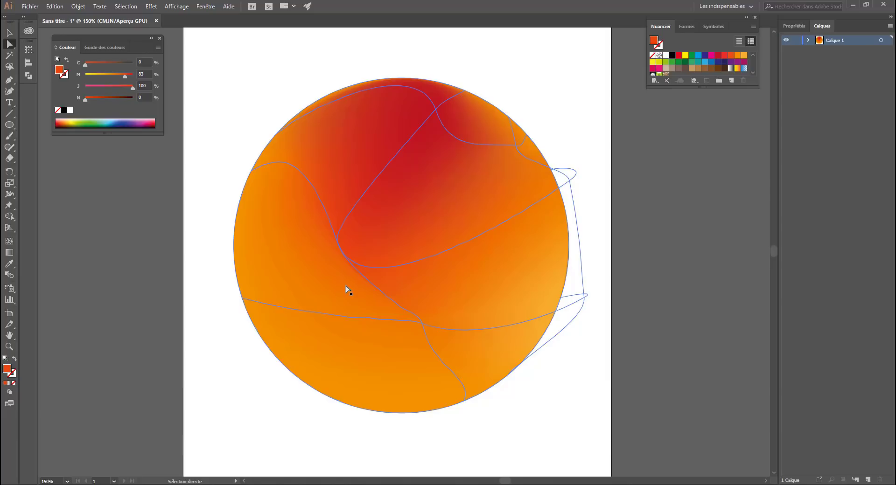
- Select the orange-red mesh point left of the circle's center with the Mesh tool and display its properties
scroll(332, 289, "down", 1)
scroll(332, 290, "up", 2)
left_click(148, 324)
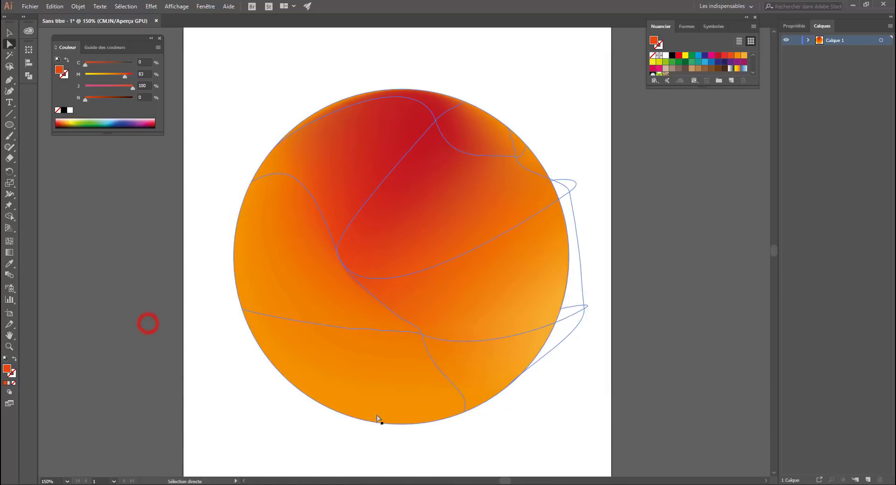
key("ctrl+1")
left_click(357, 276)
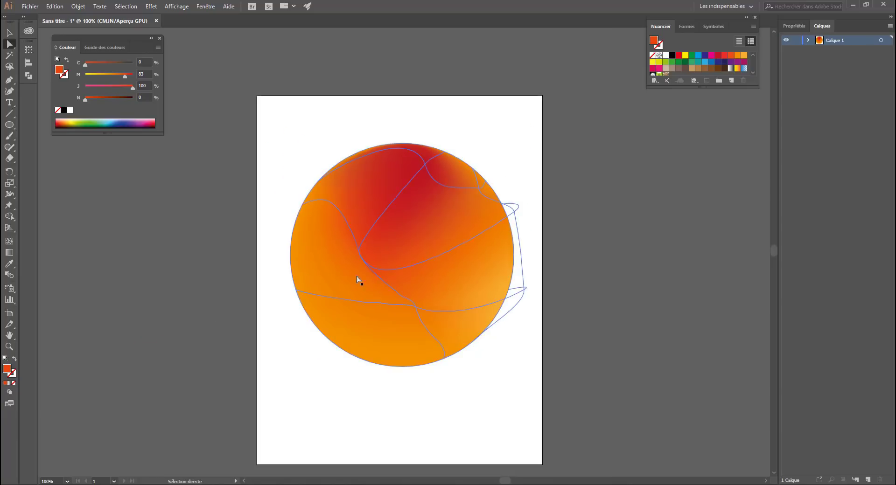
left_click(10, 242)
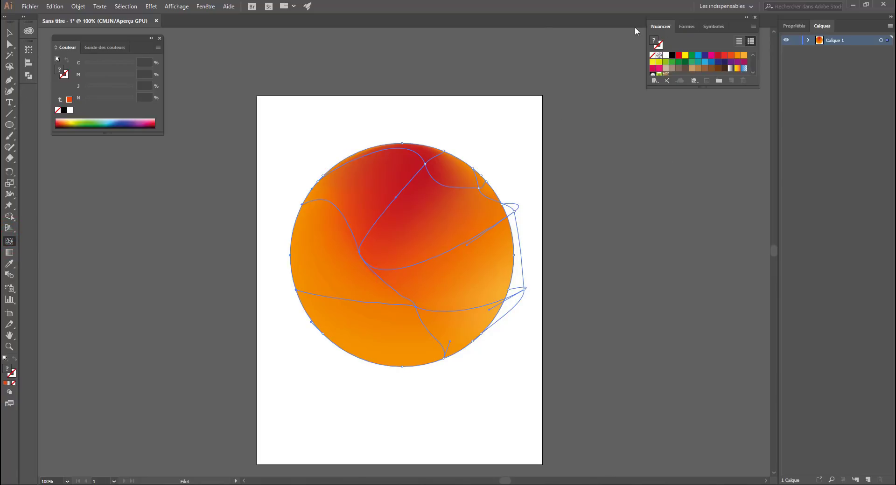
left_click(790, 27)
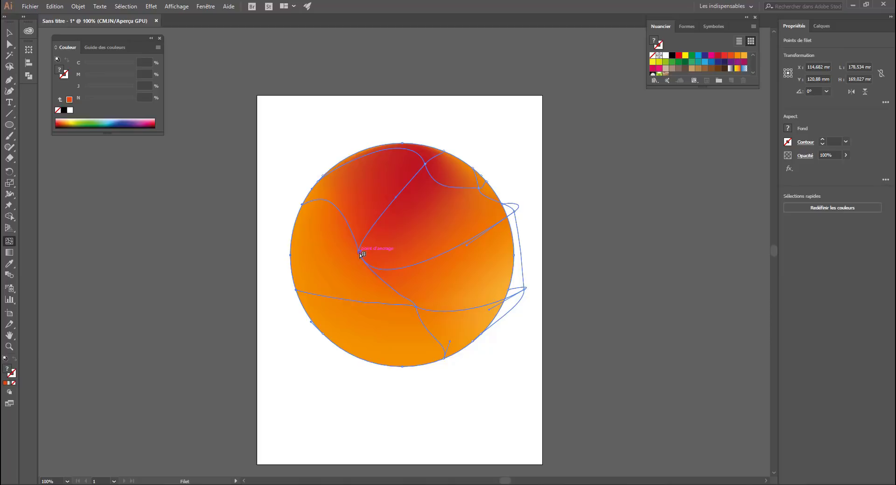
left_click(360, 255)
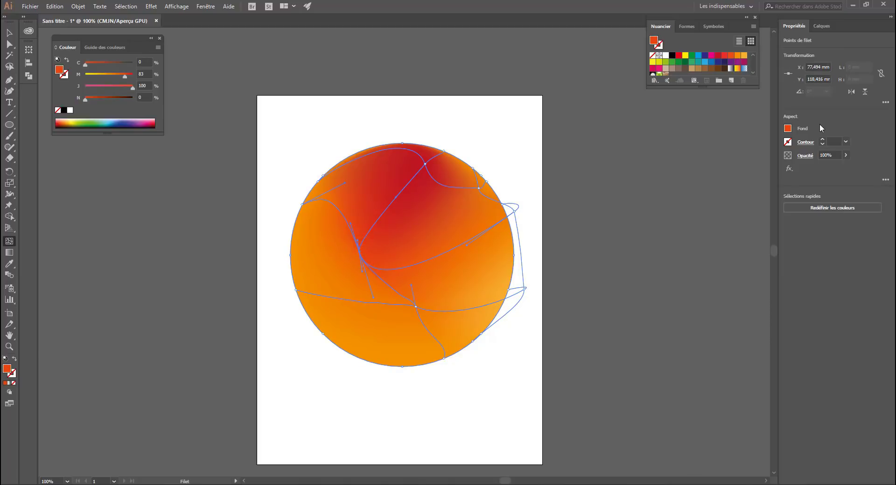
- Try cyan, dark red, green and bright red swatches as the selected mesh point's fill, and dismiss the chat notification
left_click(788, 128)
left_click(731, 162)
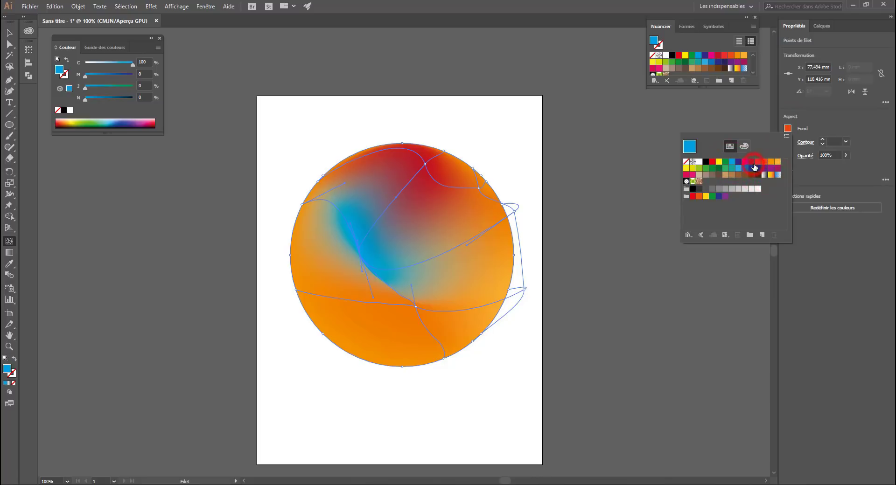
left_click(751, 161)
left_click(712, 169)
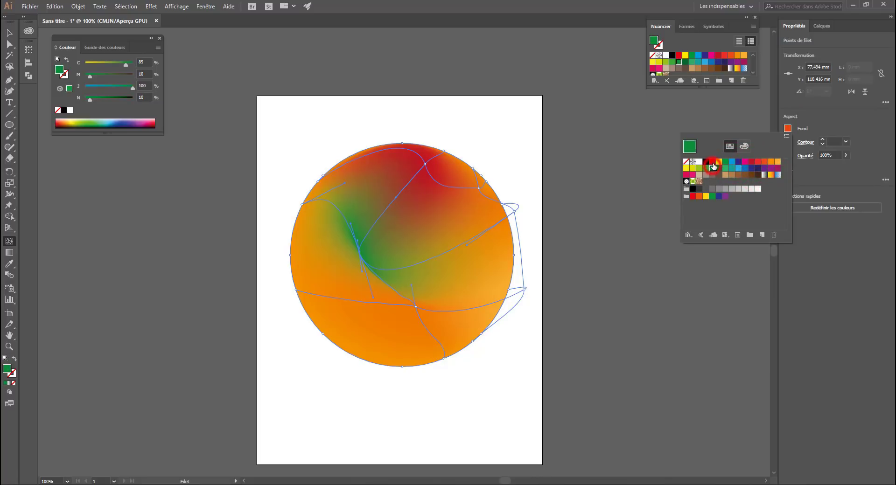
left_click(712, 161)
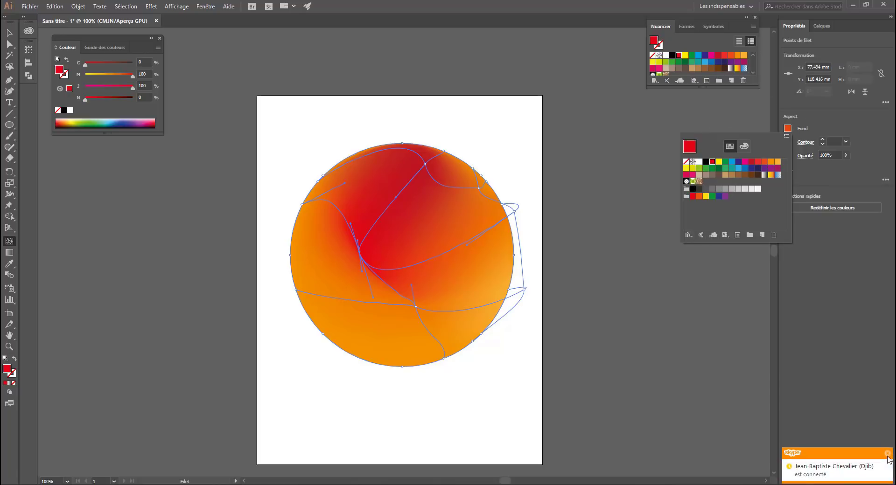
left_click(887, 453)
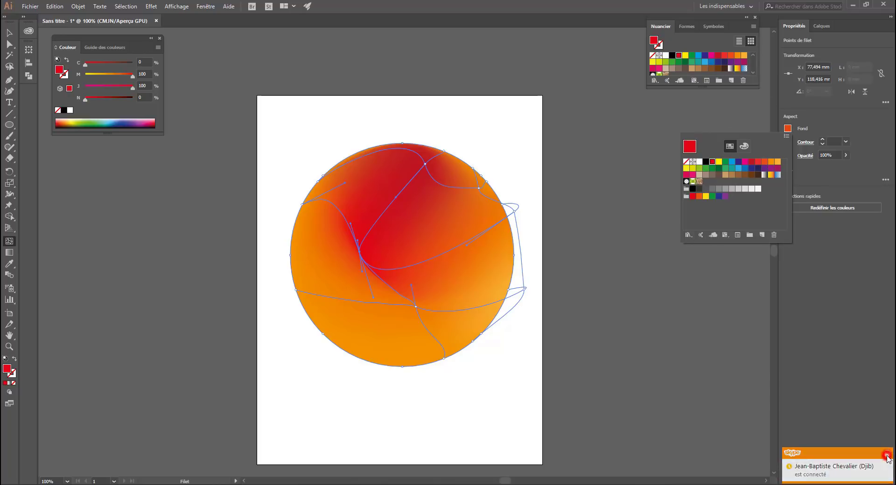
- Mix a pale yellow fill for the selected mesh point with C 0, M 0, J 57 and N 0 %
left_click(743, 146)
left_click(738, 187)
left_click(731, 176)
left_click(718, 176)
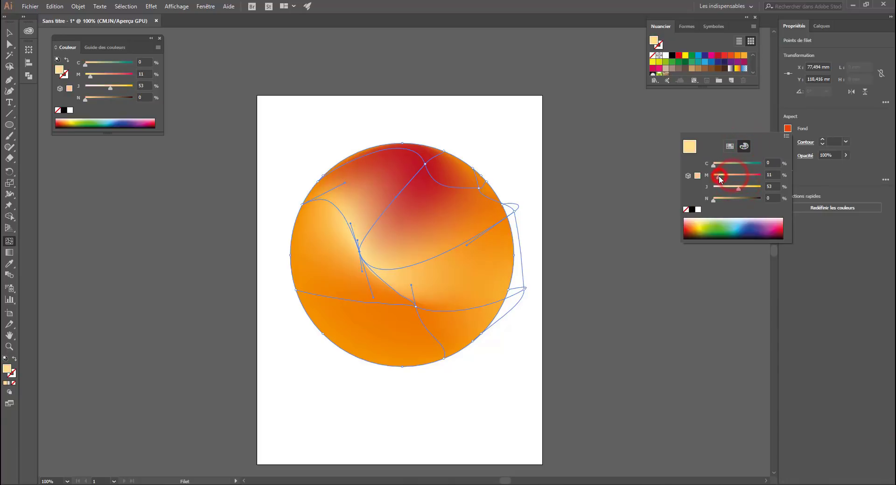
left_click_drag(718, 179, 713, 177)
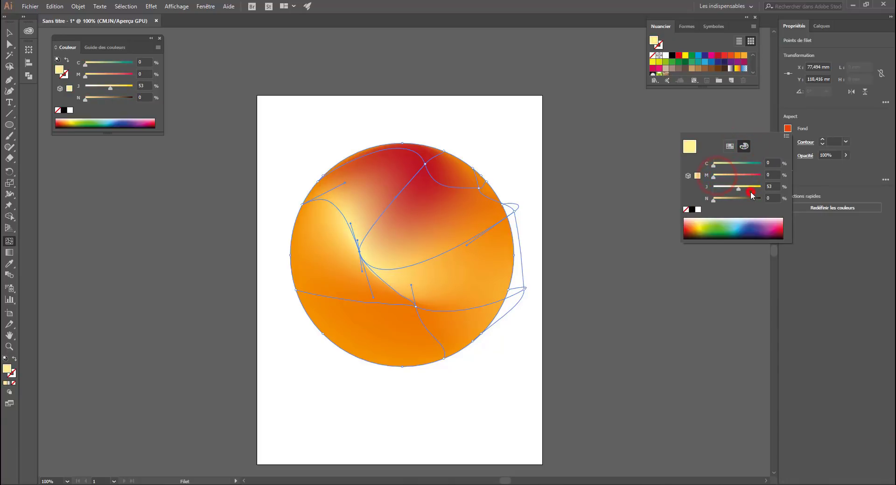
left_click(749, 189)
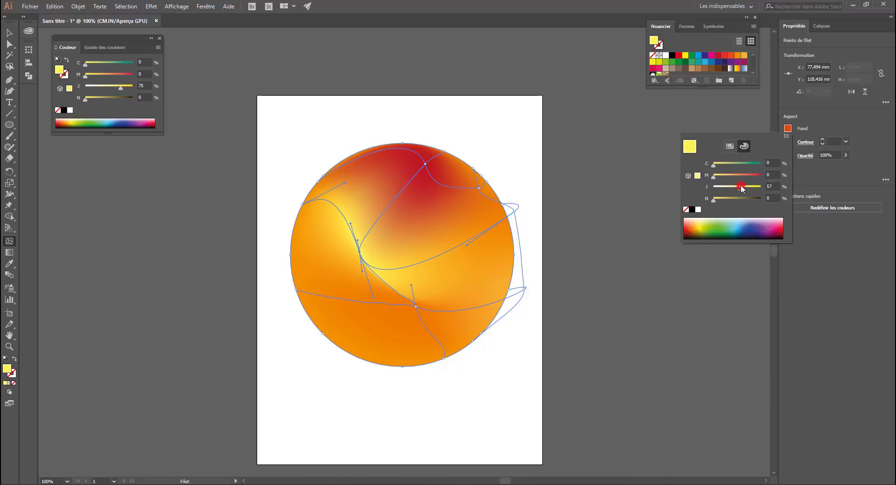
left_click(185, 225)
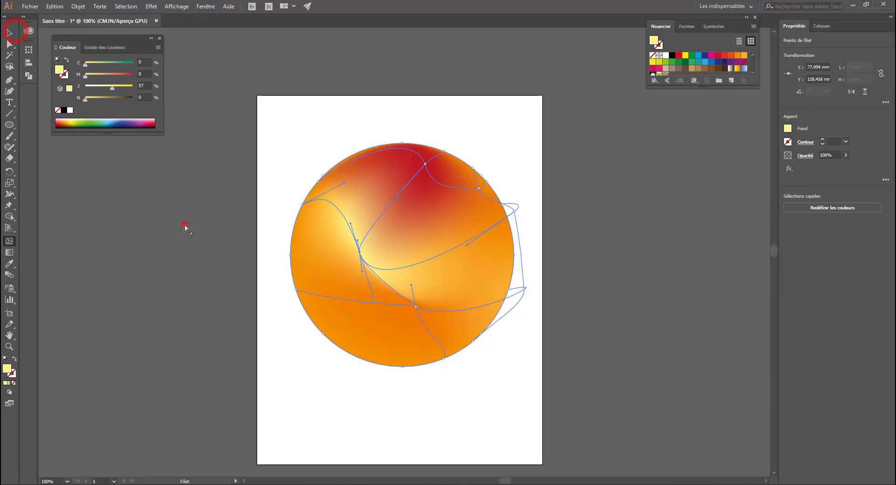
- Select the whole mesh object with the Selection tool, showing its bounding box, and deselect it
left_click(533, 400)
left_click(462, 203)
left_click(9, 32)
left_click(207, 225)
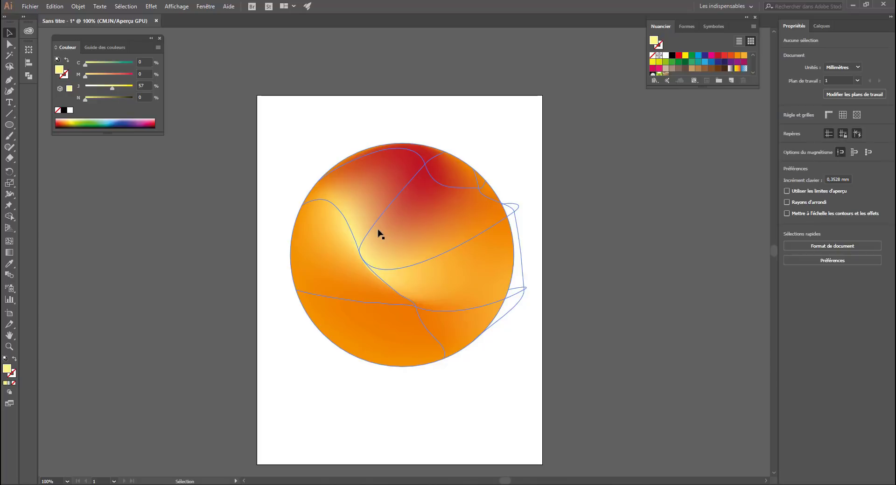
left_click(362, 263)
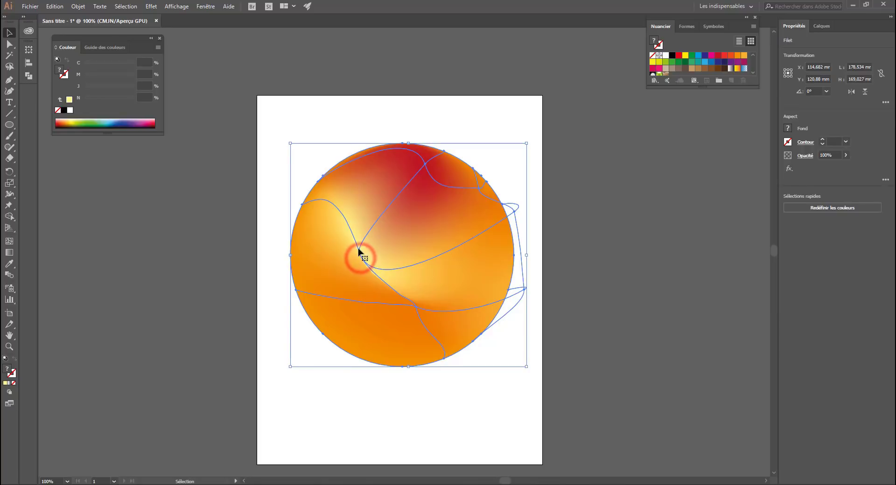
left_click(606, 238)
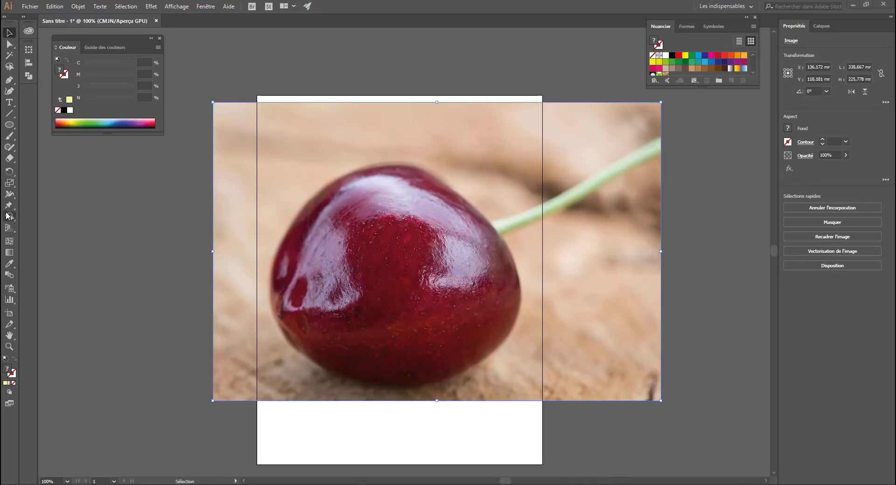
- Start a Pen path at the cherry's lower-left edge with a curved segment along its bottom, and set the fill to none
left_click(9, 80)
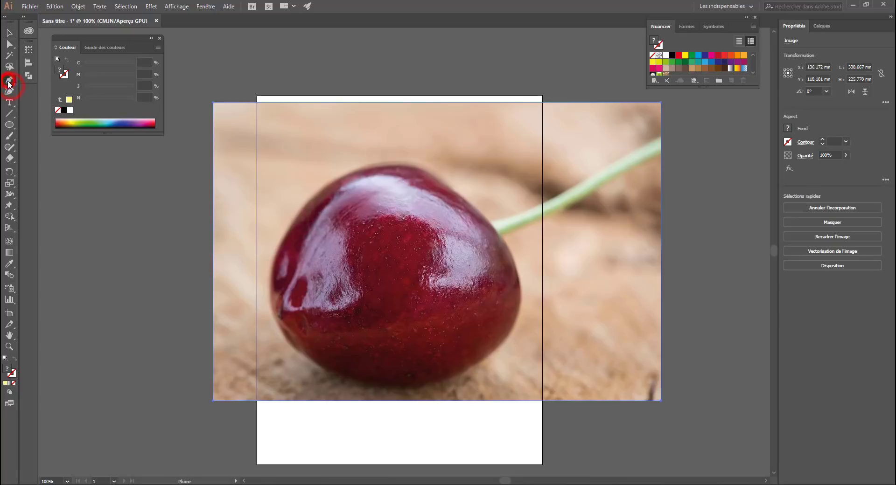
left_click(307, 358)
left_click(425, 386)
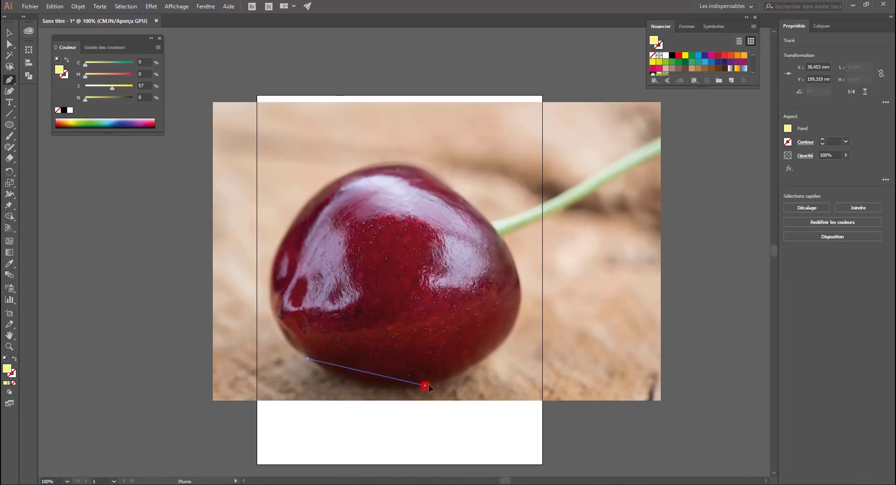
left_click_drag(425, 385, 488, 375)
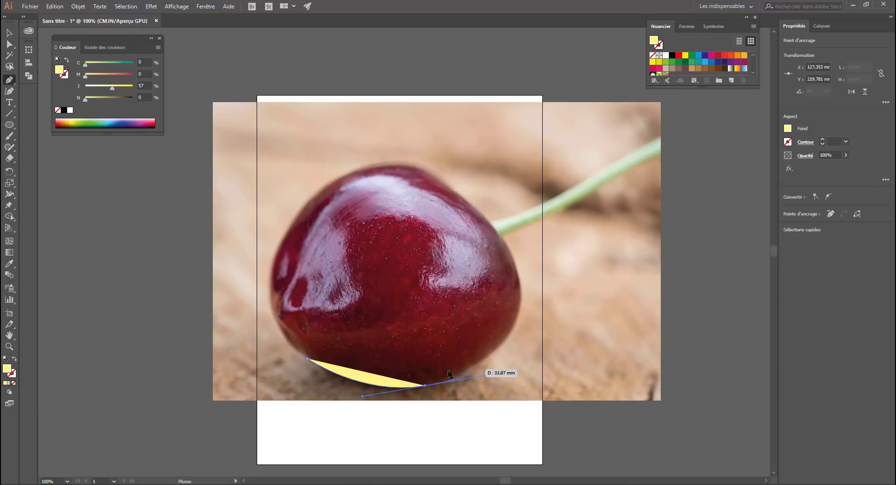
left_click(14, 383)
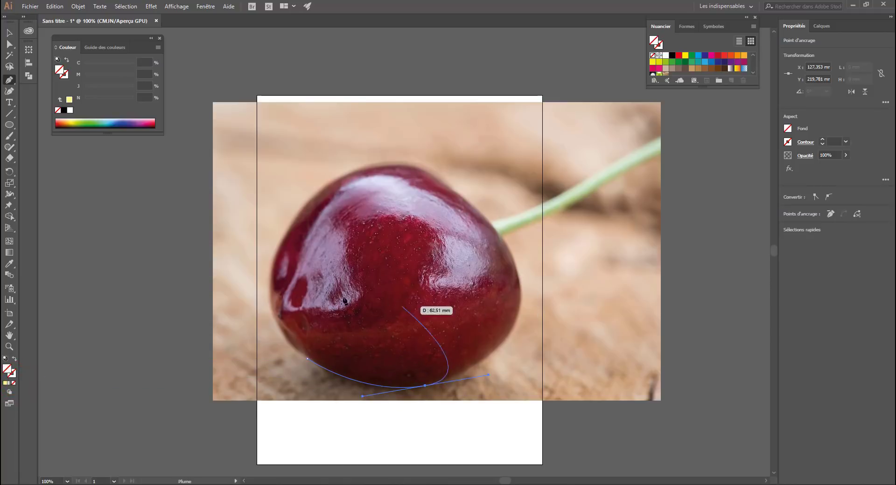
- Continue the Pen path up the cherry's right side to a curved anchor at its top, and remove that anchor's outgoing handle
left_click(512, 330)
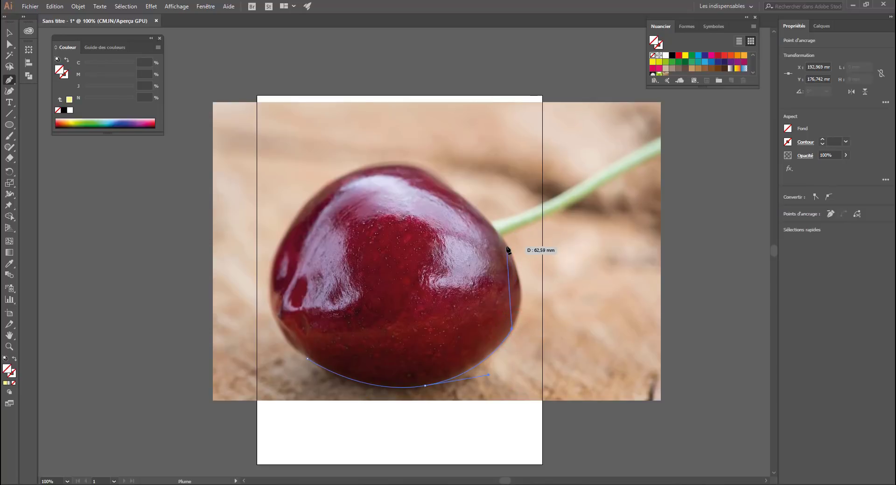
left_click_drag(506, 246, 476, 196)
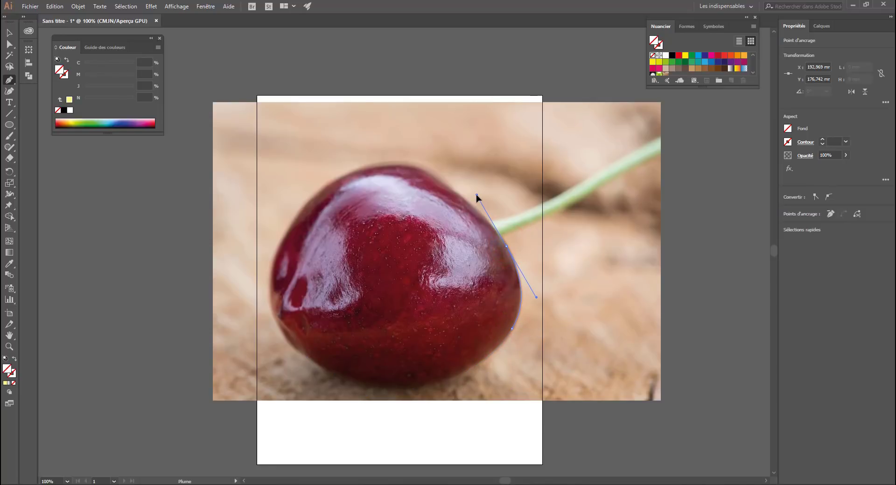
left_click_drag(483, 308, 477, 198)
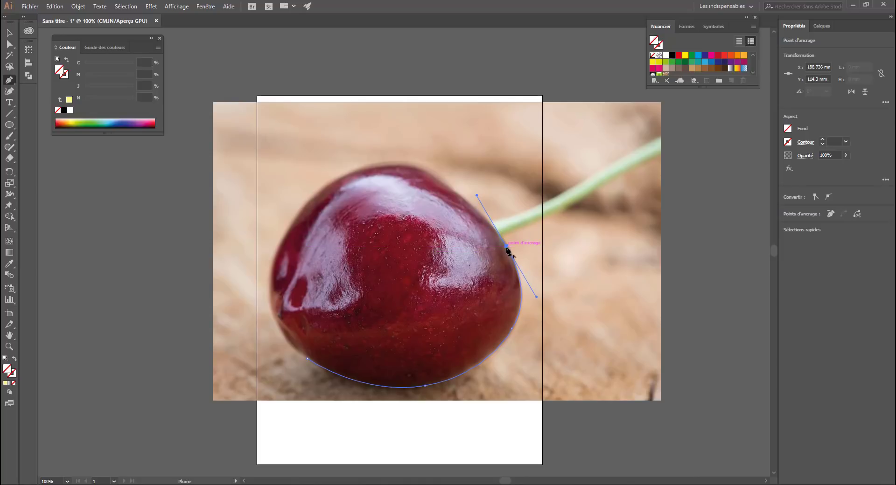
left_click(452, 190)
left_click_drag(387, 164, 351, 166)
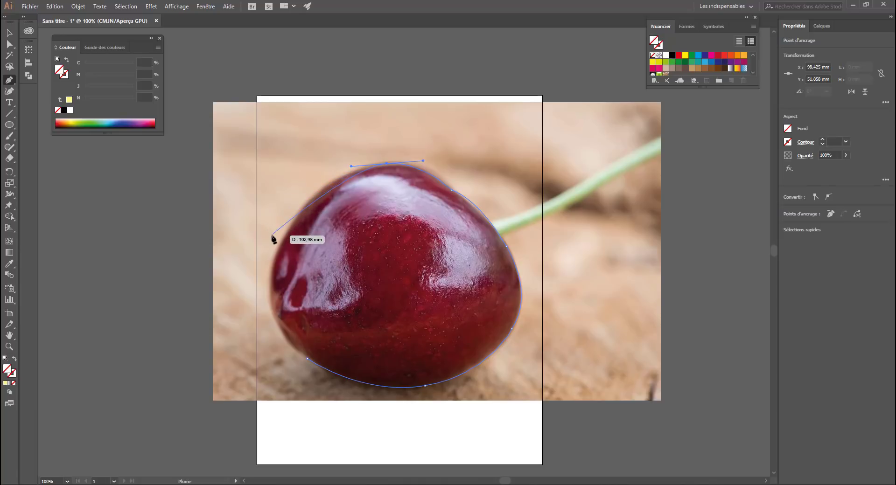
left_click(387, 163)
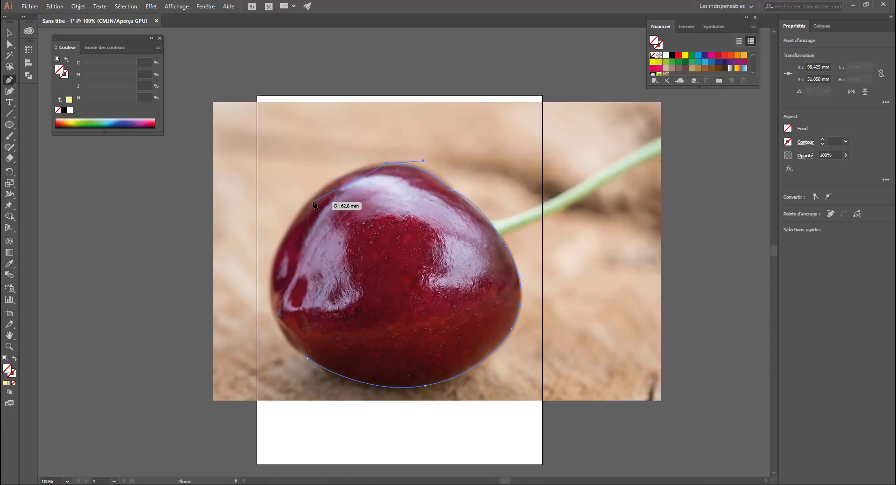
- Continue the Pen path down the cherry's left side with curved anchors and close it at the starting anchor on the lower-left edge
left_click_drag(308, 202, 273, 236)
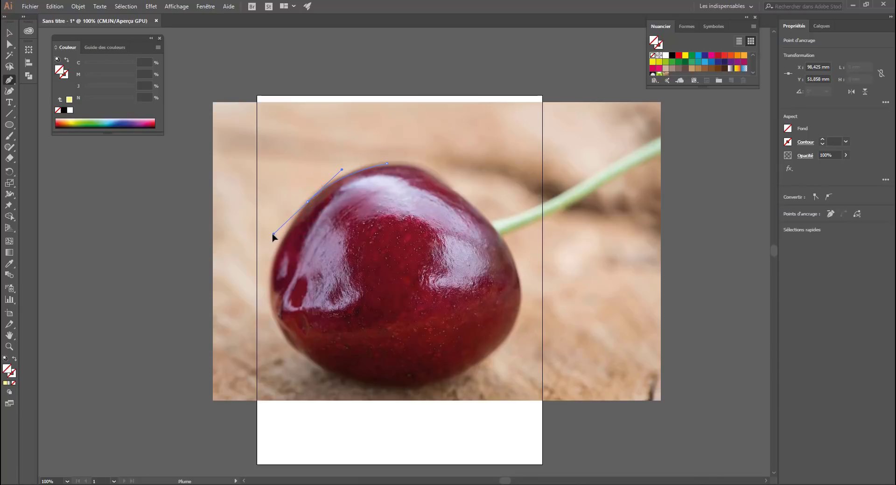
left_click(308, 201)
left_click_drag(274, 269, 273, 298)
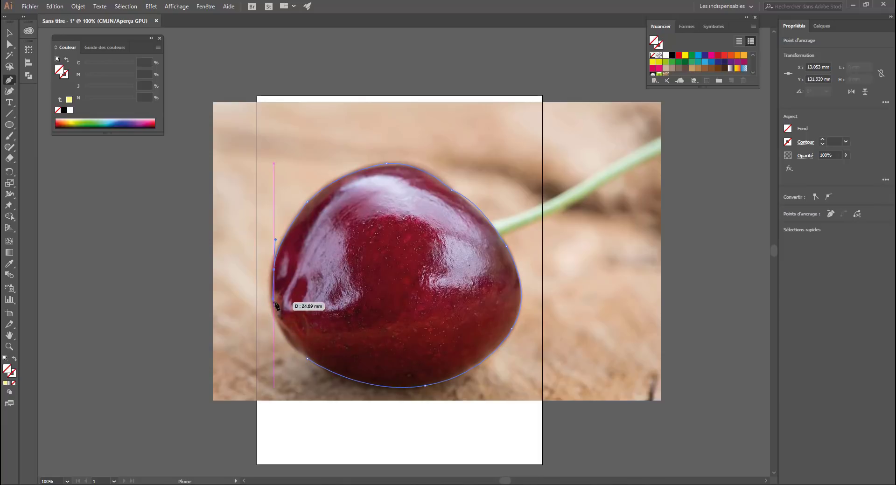
left_click(288, 339)
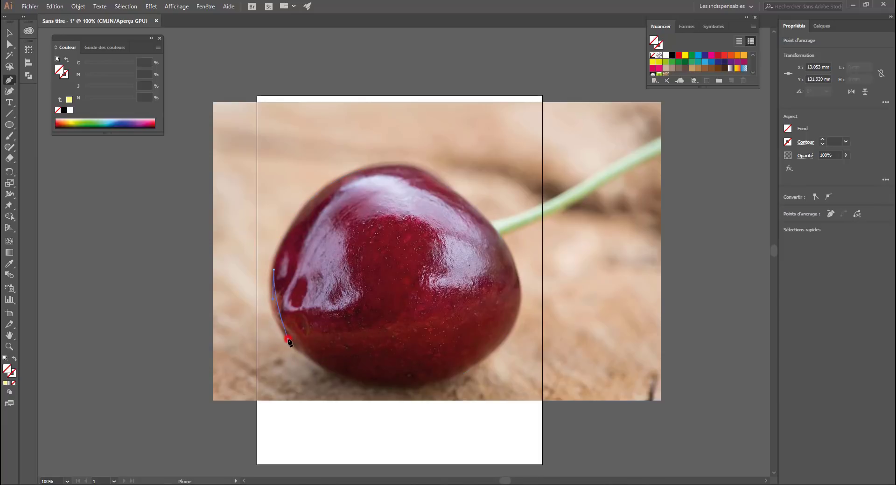
left_click_drag(307, 365, 311, 370)
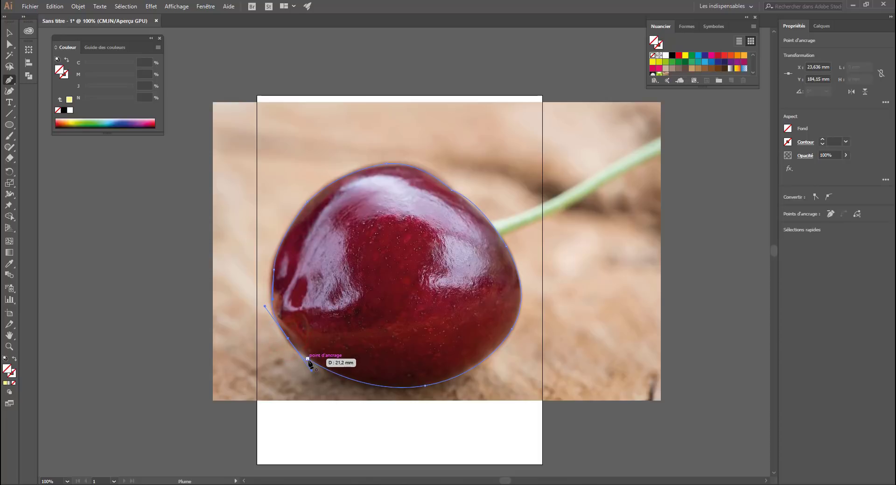
left_click(287, 340)
left_click_drag(308, 360, 327, 372)
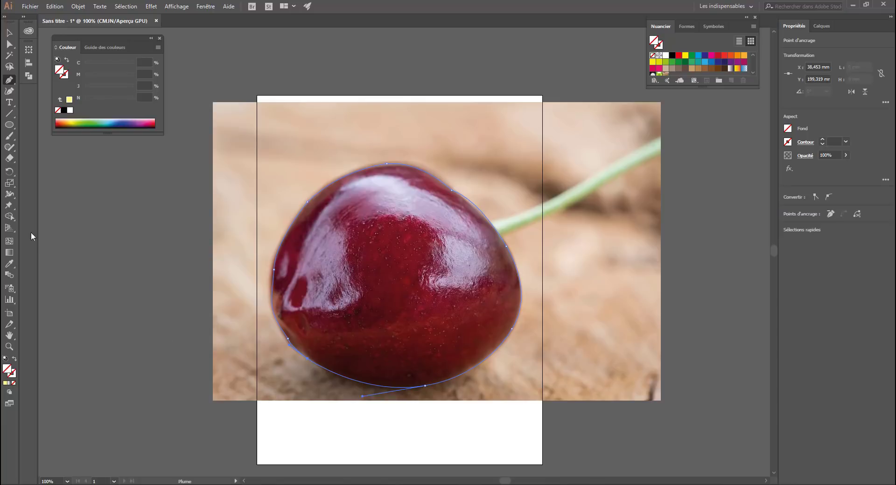
- Fill the closed outline with the dark red sampled from the centre of the photo's cherry using the Eyedropper
left_click(9, 264)
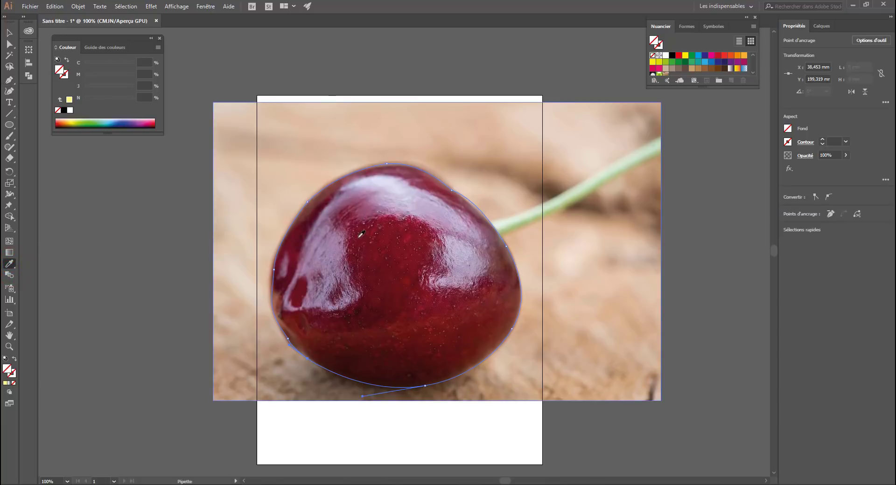
left_click(393, 253)
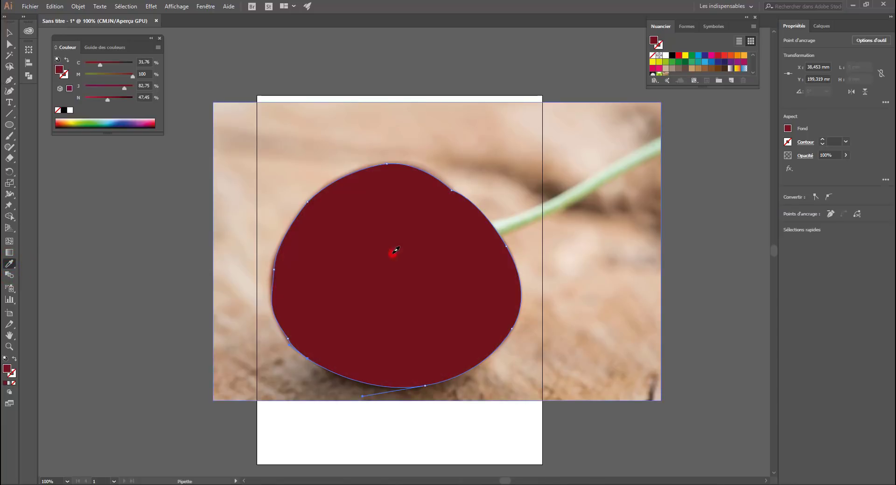
left_click(8, 32)
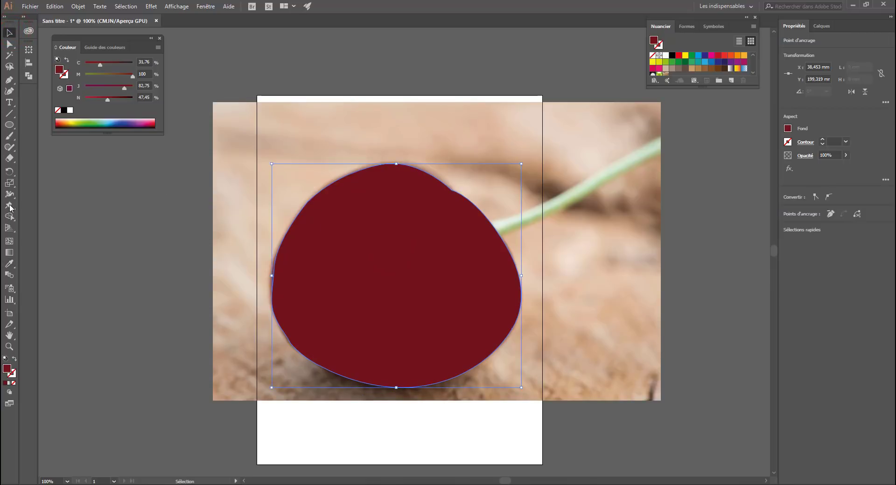
- Arrange the red cherry shape and the reference photo side by side, with the photo to the right of the shape
left_click_drag(433, 291, 708, 285)
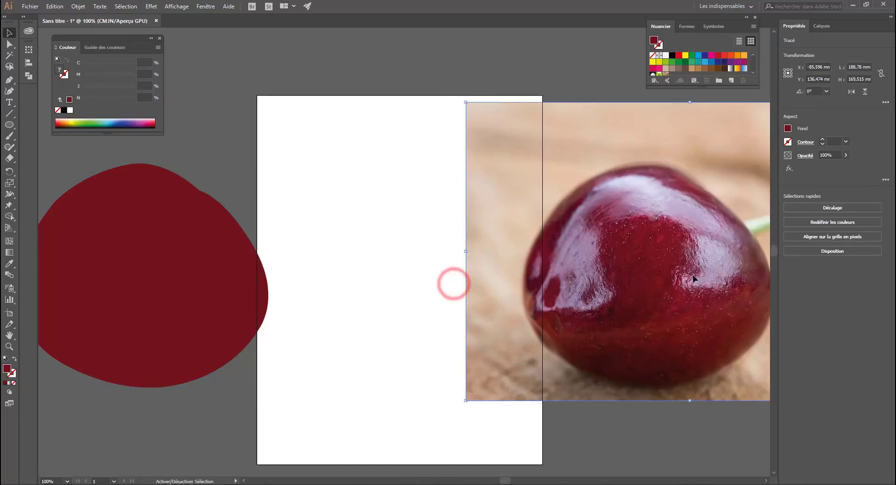
left_click_drag(160, 289, 336, 286)
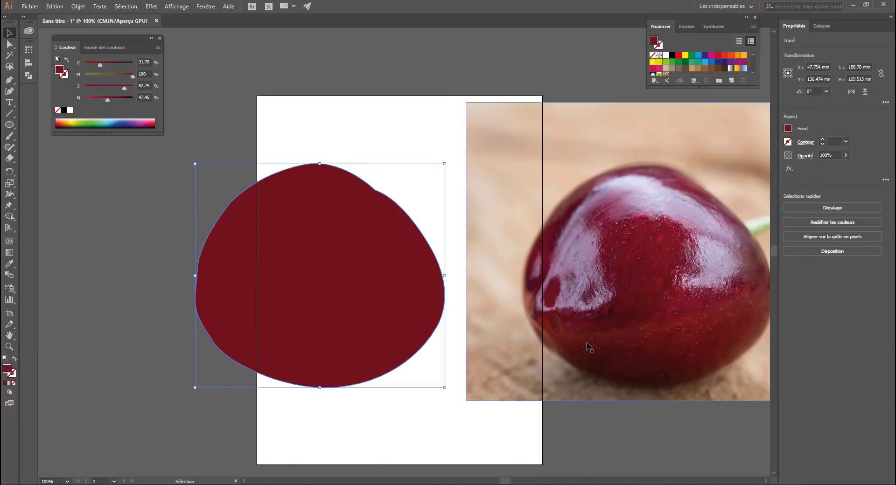
left_click_drag(561, 345, 523, 358)
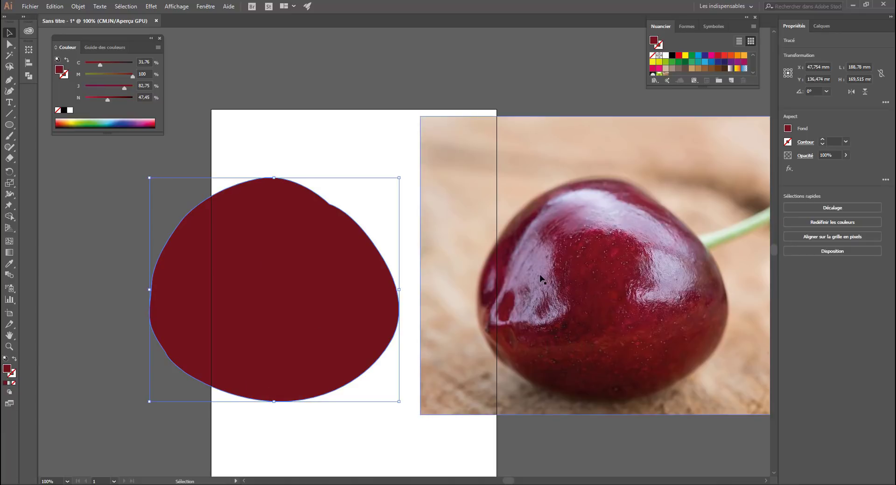
left_click_drag(621, 297, 605, 306)
left_click_drag(587, 269, 601, 286)
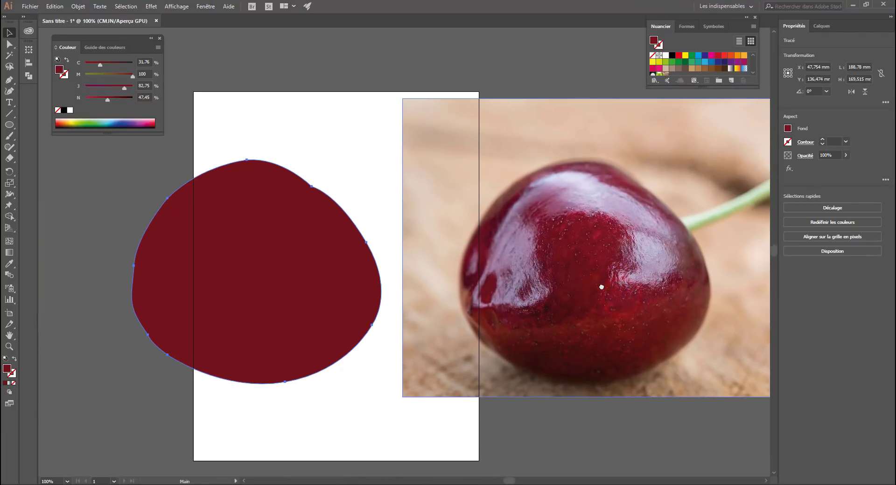
left_click_drag(652, 256, 630, 271)
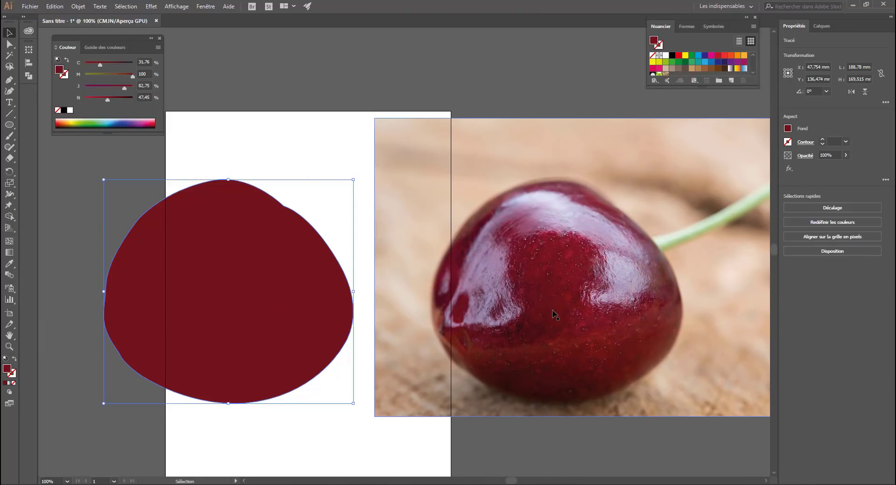
- Add two gradient mesh points in the cherry shape's lower-left part, one just above the other on the same vertical mesh line
left_click(9, 241)
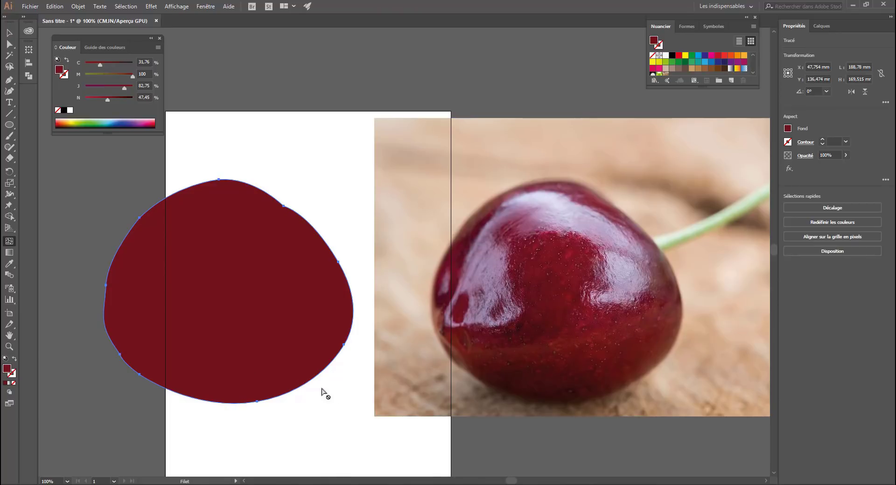
left_click(187, 376)
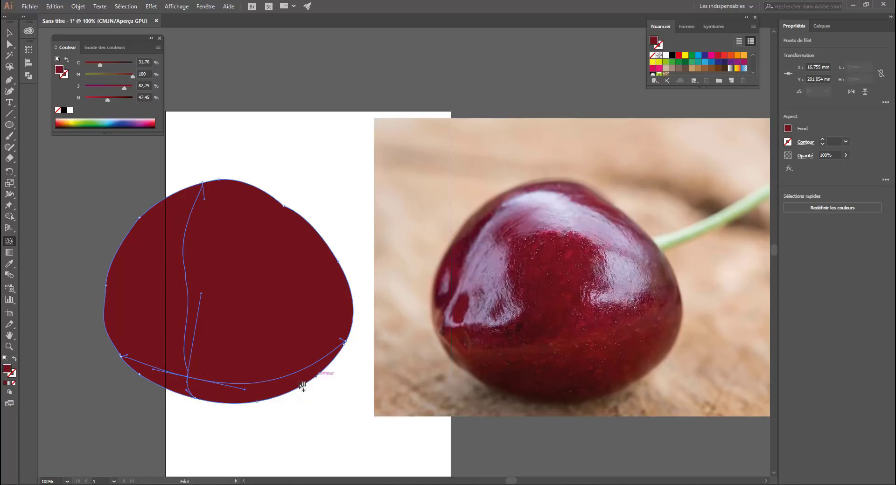
left_click(186, 354)
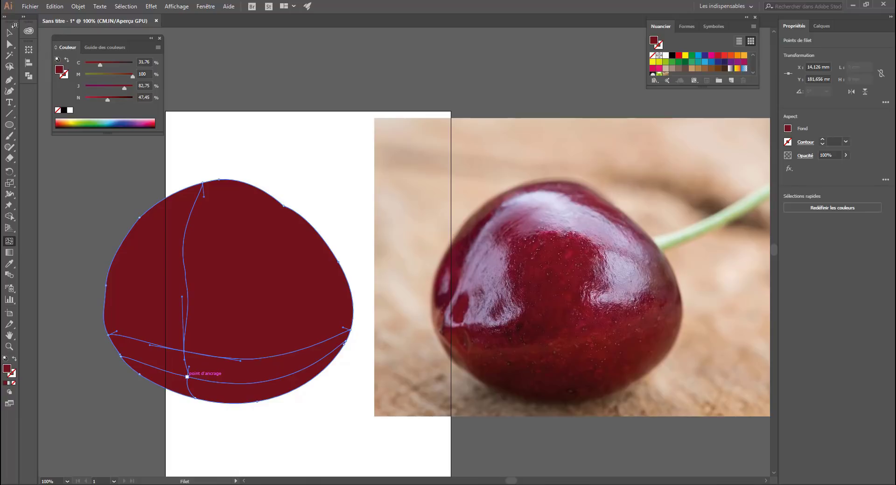
- Darken the lower of the two mesh points by setting its fill to C 40 % and N 68 %
key("a")
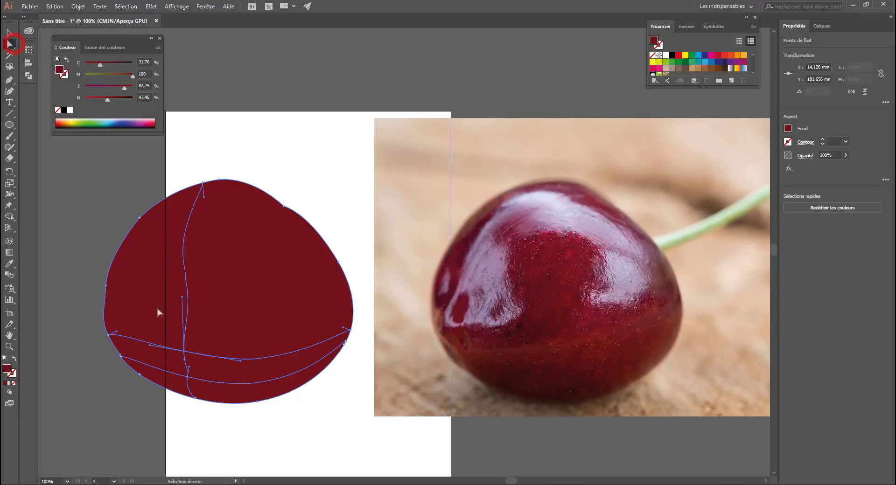
left_click(187, 379)
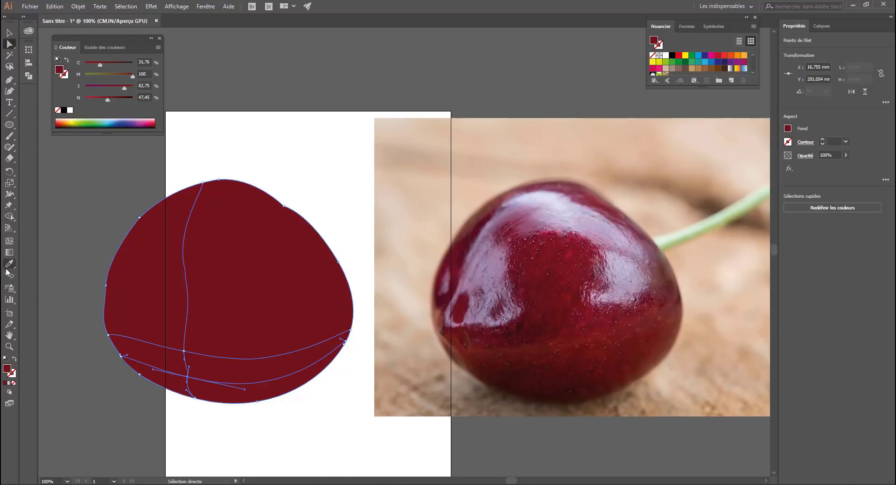
left_click_drag(96, 60, 108, 63)
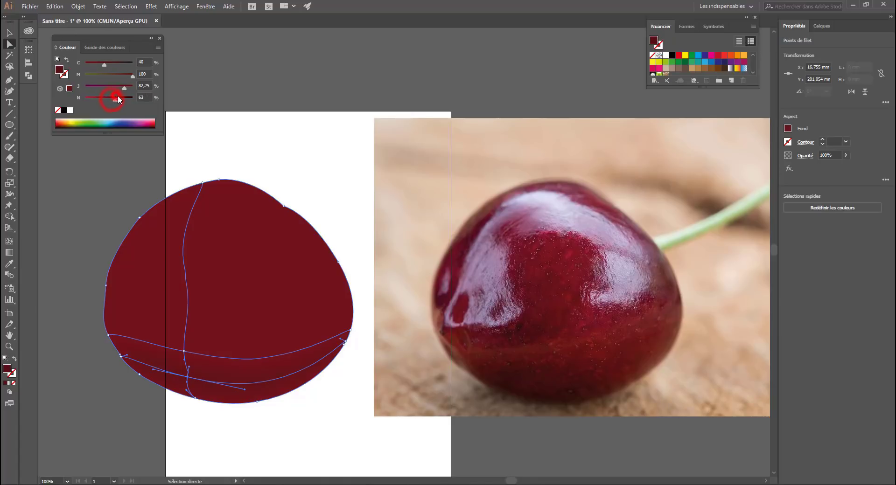
left_click_drag(117, 97, 116, 97)
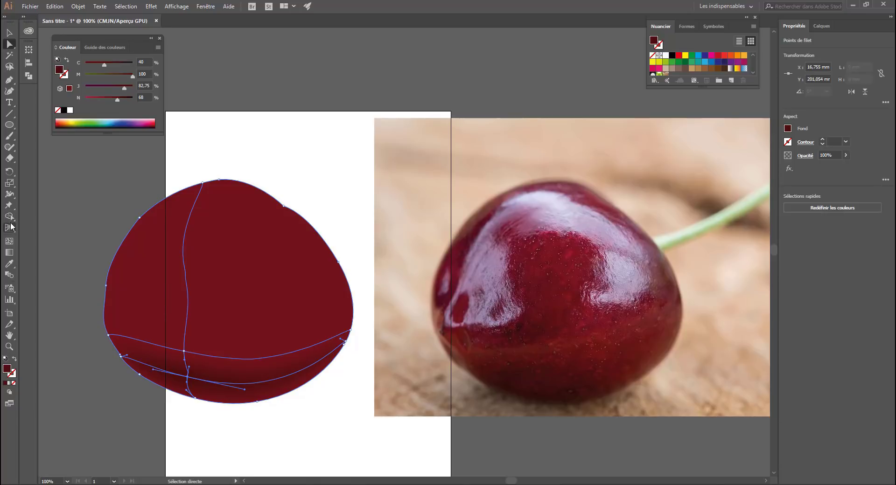
- Add a mesh point on the vertical line near the shape's bottom edge, set its N to 85 %, and deselect the mesh
left_click(9, 242)
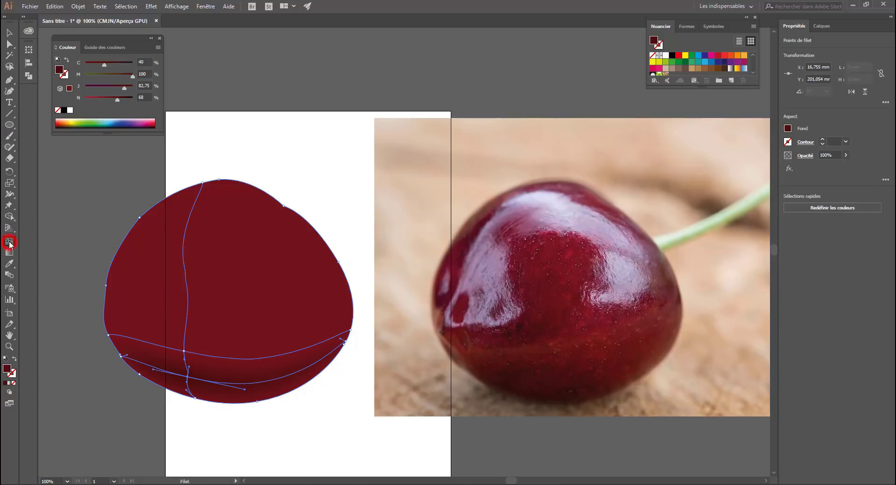
left_click(195, 396)
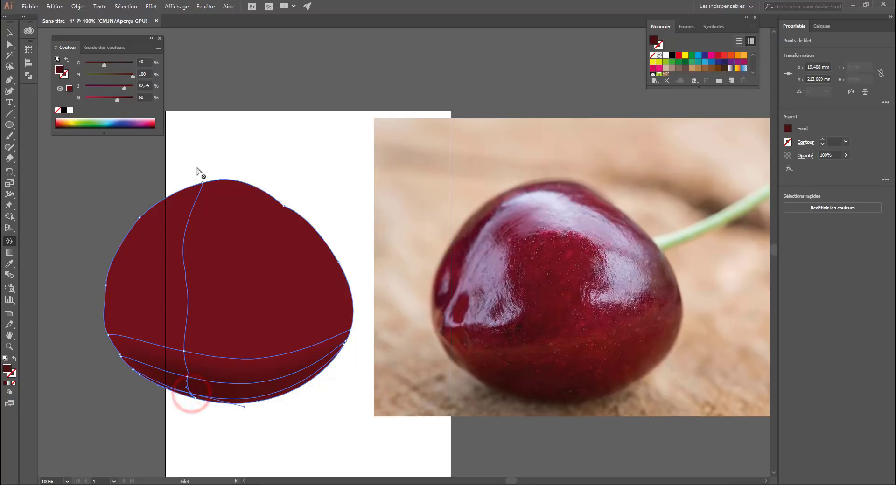
left_click(120, 97)
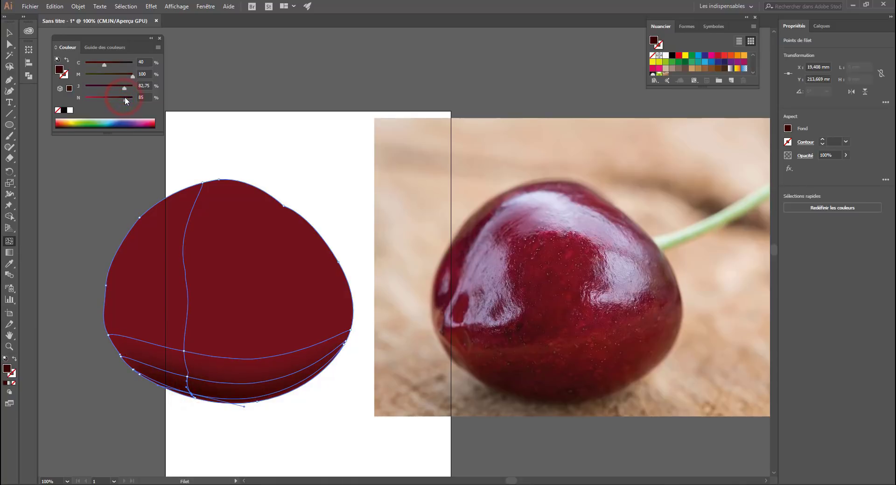
left_click(10, 33)
left_click(83, 207)
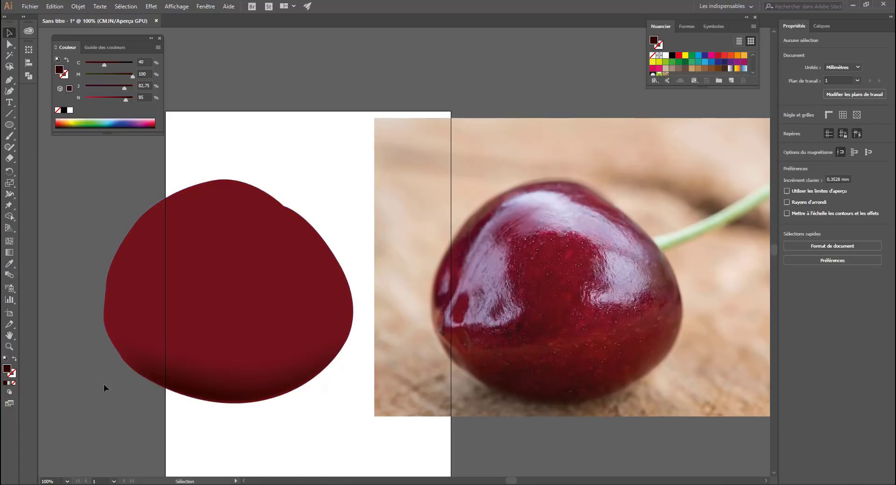
- Recolor the mesh point on the uppermost horizontal mesh line by setting its M to 75 %
left_click(186, 375)
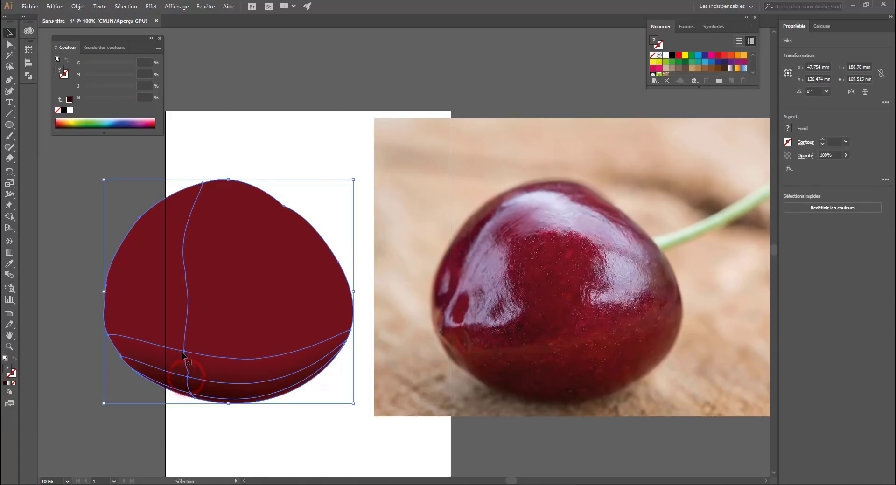
key("a")
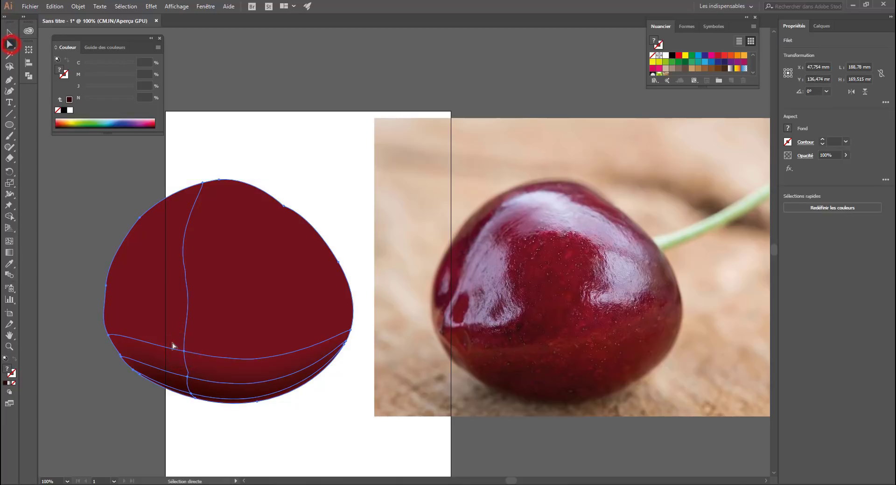
left_click(184, 351)
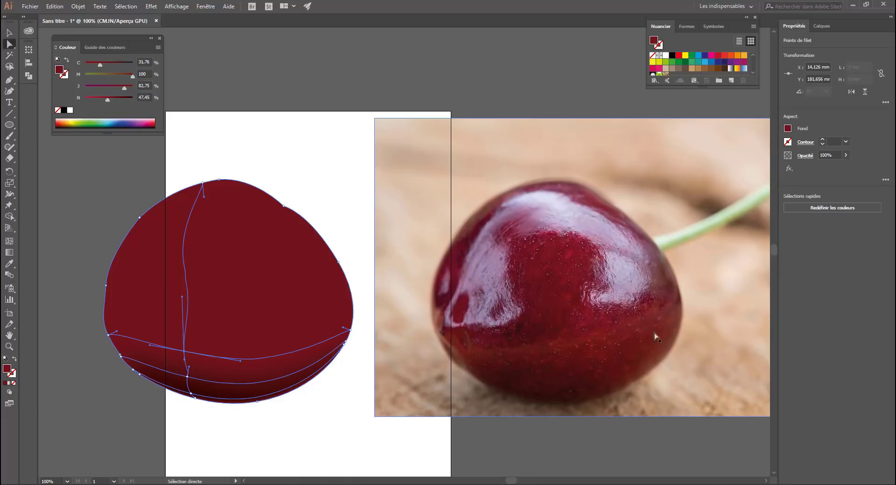
left_click(120, 75)
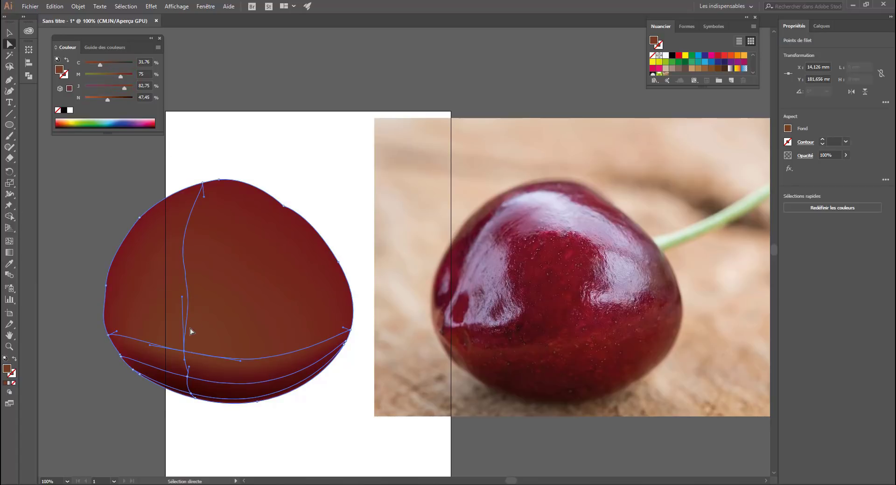
left_click(9, 227)
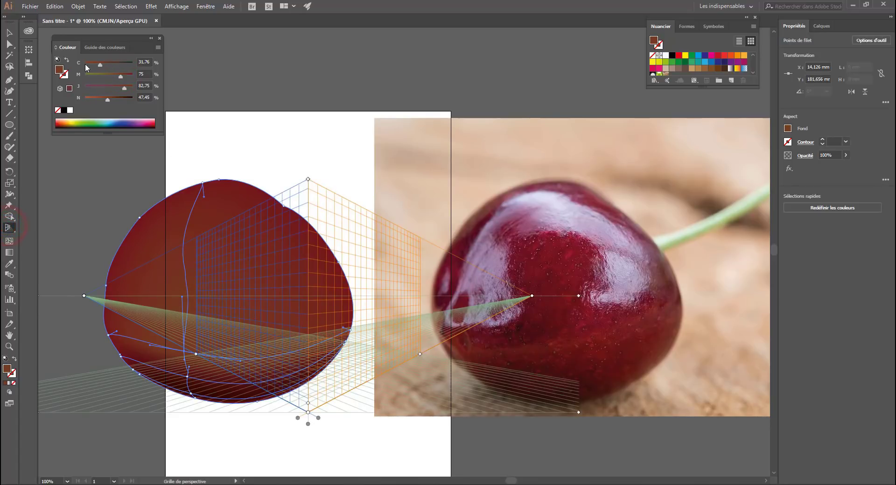
left_click_drag(92, 37, 121, 43)
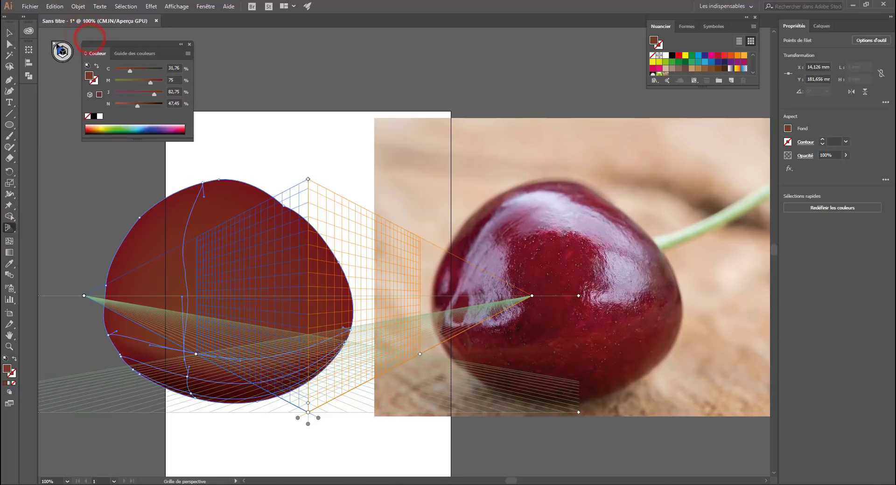
left_click(55, 45)
left_click(53, 42)
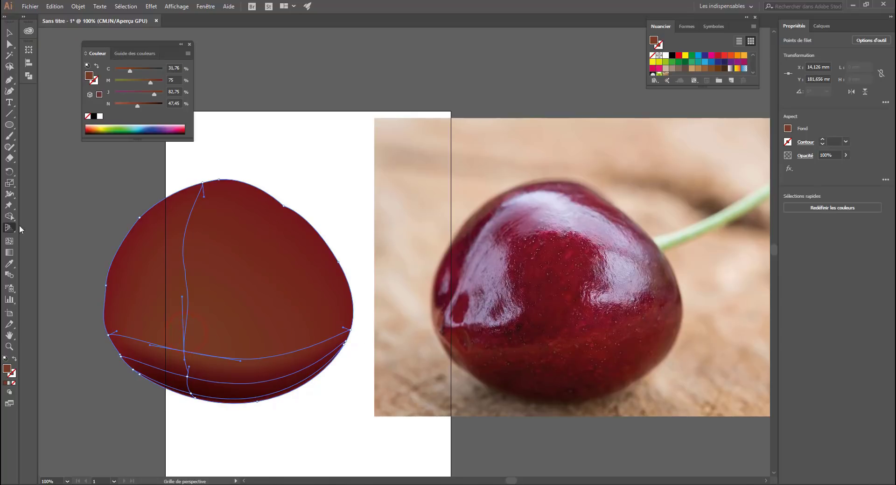
left_click(8, 217)
- Add a mesh point on the vertical line just above the brown one and recolor it with dark red sampled from the shape's upper-left area
left_click(9, 241)
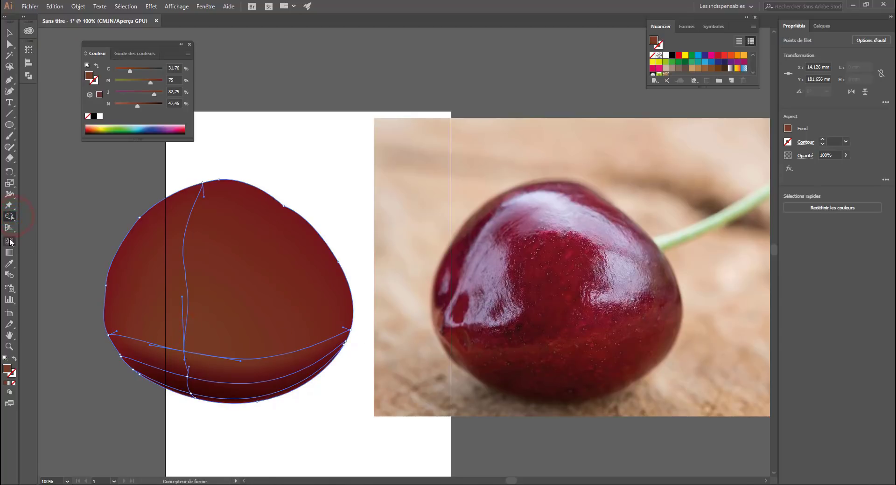
left_click(186, 327)
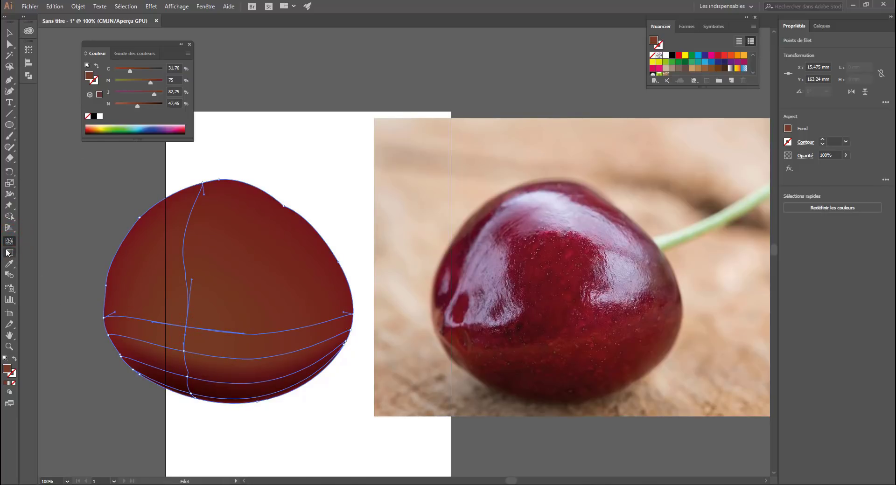
left_click(9, 264)
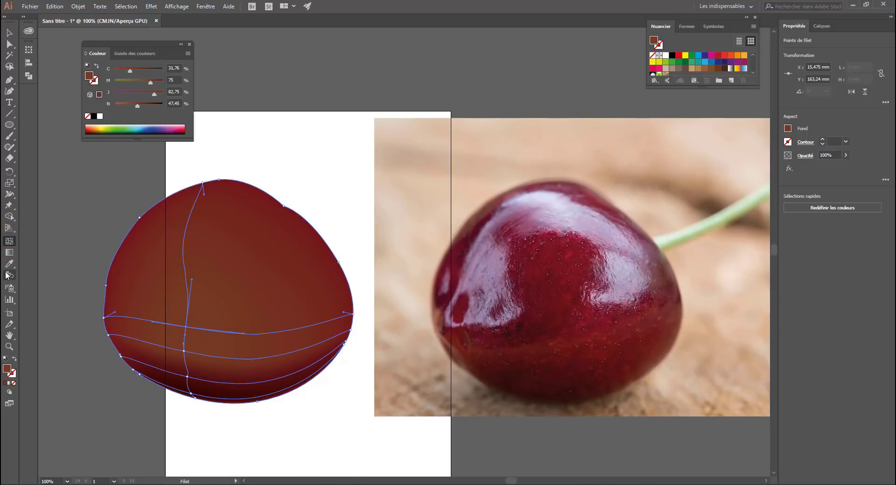
left_click(126, 241)
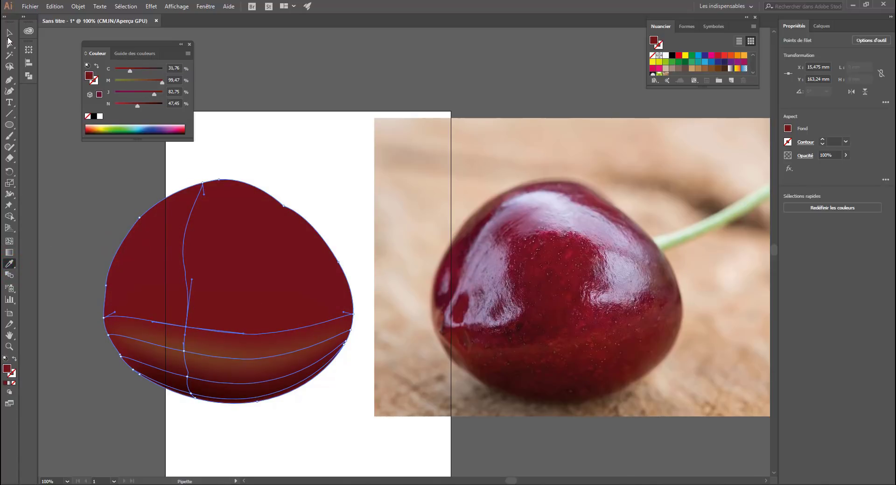
left_click(8, 33)
left_click(158, 212)
left_click(77, 293)
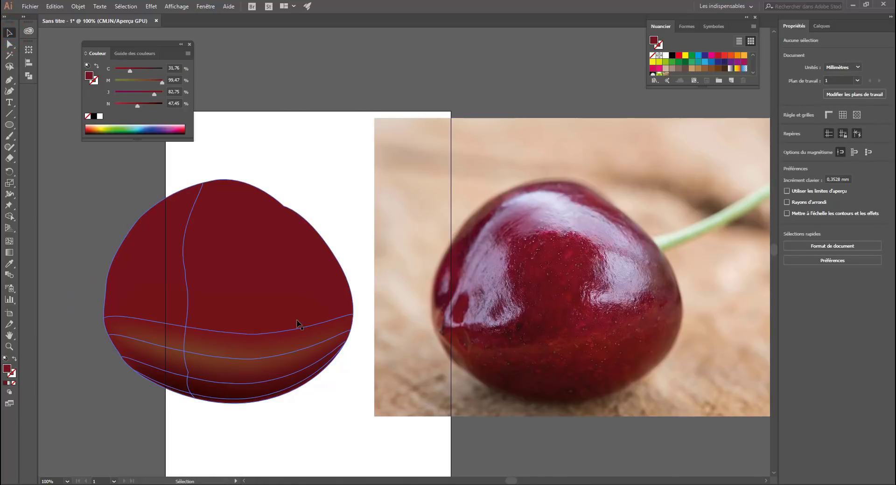
left_click(298, 323)
key("a")
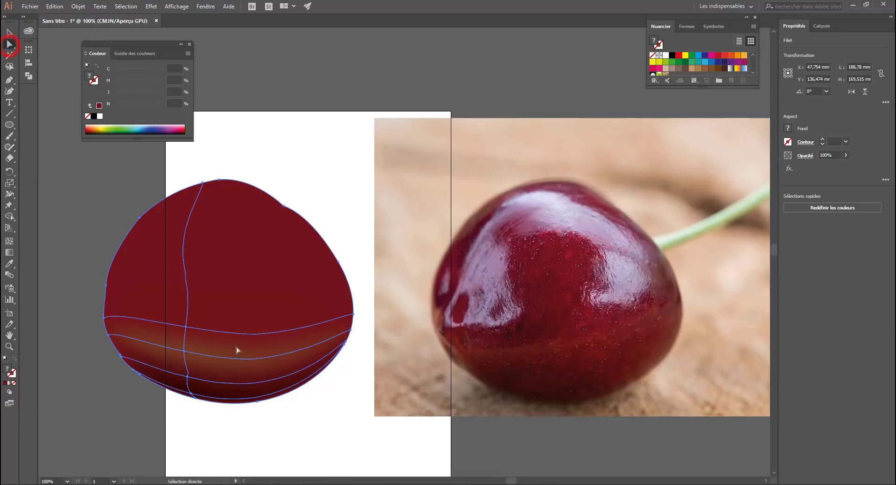
left_click(254, 334)
left_click_drag(343, 310, 344, 311)
key("v")
key("ctrl+s")
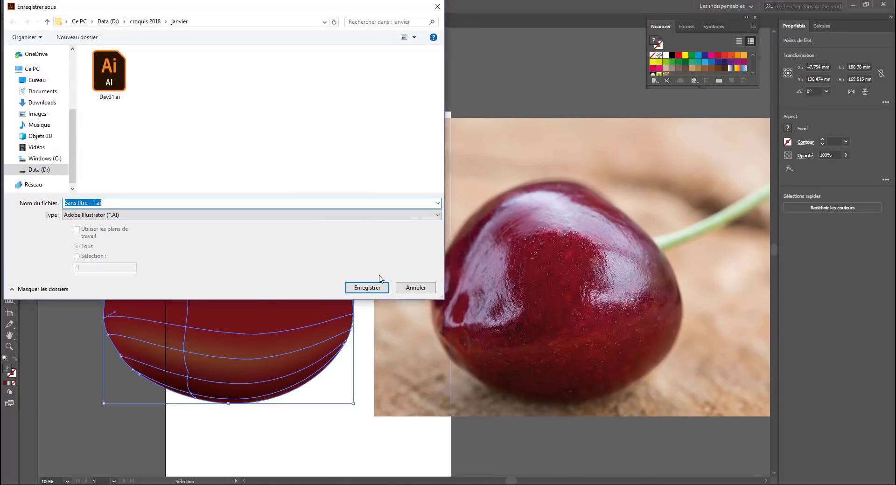
left_click(416, 288)
- Select the brown mesh point and raise its right-hand direction handle to reshape the horizontal line through it
key("a")
left_click(185, 327)
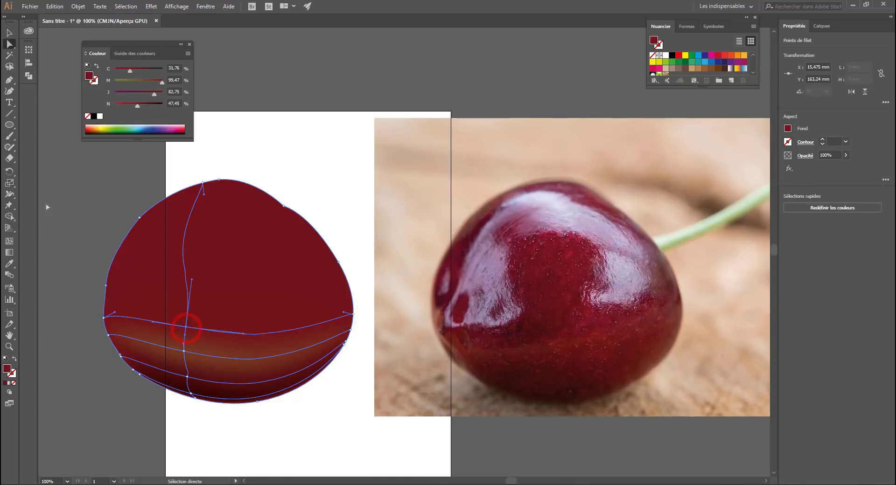
left_click(184, 349)
left_click_drag(240, 361, 242, 349)
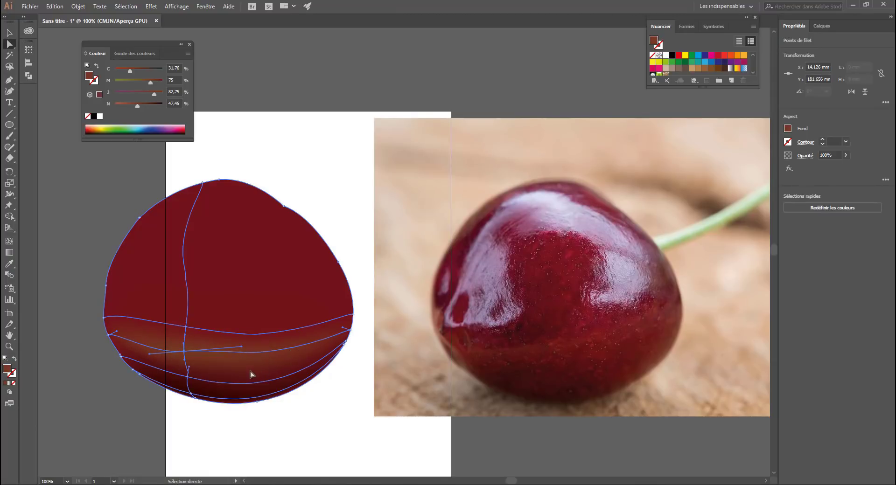
- Add a mesh point on the shape's right side just below the brown line, recolor it with dark red sampled from below, and deselect
left_click(9, 241)
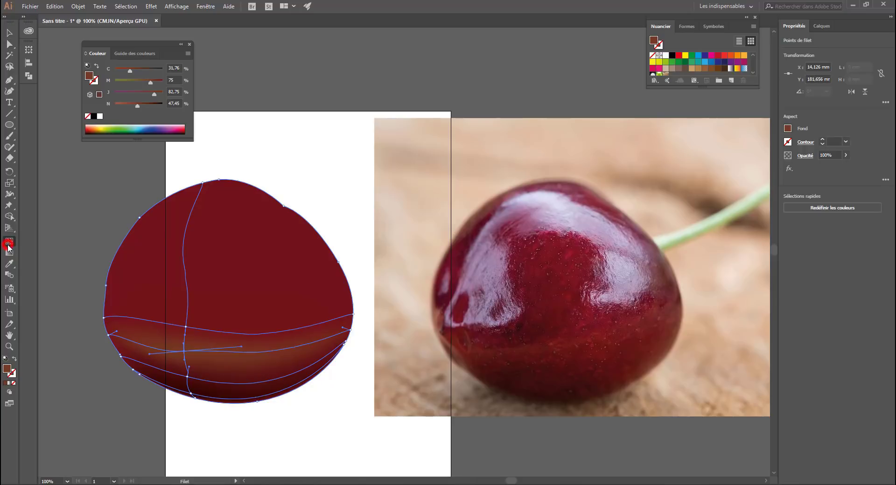
left_click(309, 349)
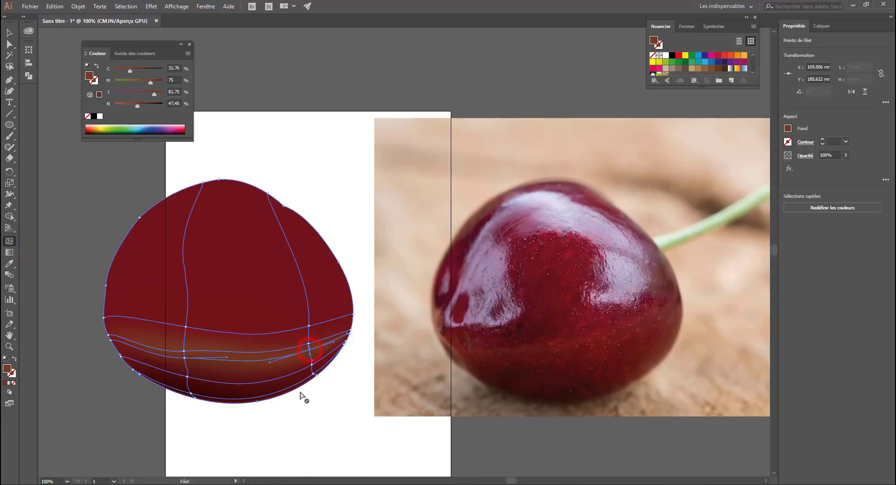
left_click(9, 264)
left_click(289, 378)
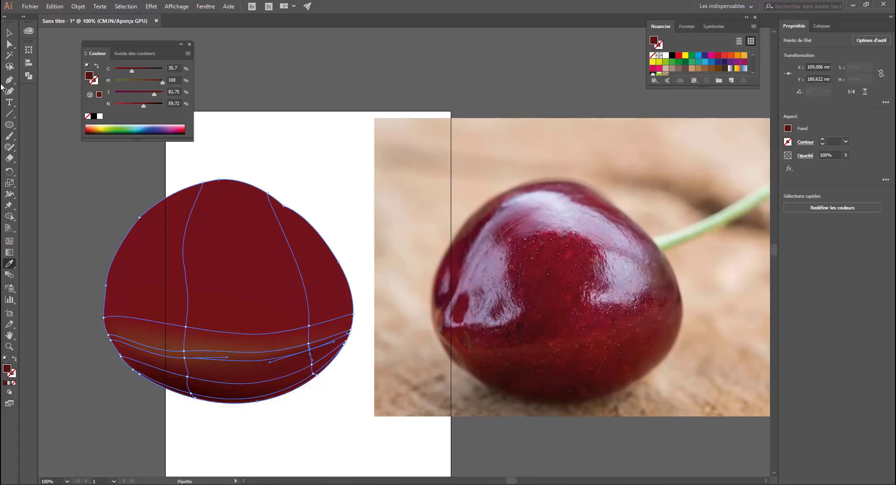
left_click(8, 33)
left_click(75, 117)
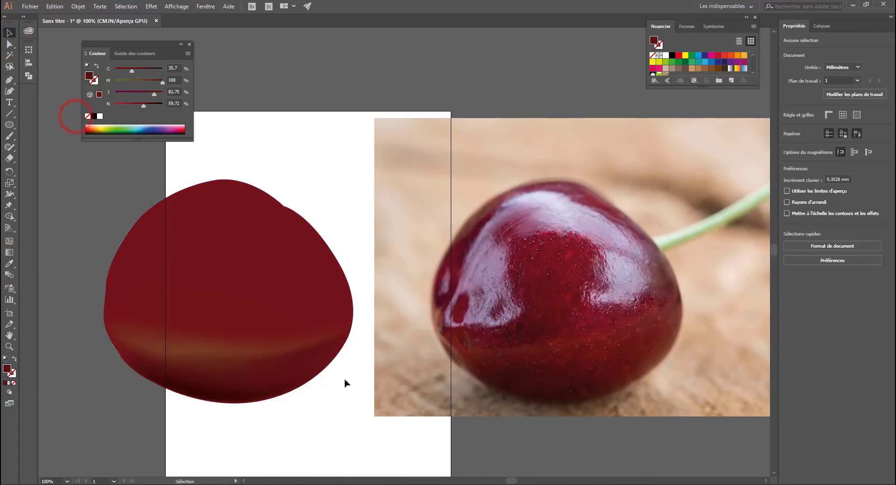
- Add a mesh point near the left end of the brown band and undo the extra point placed beside it
left_click(9, 241)
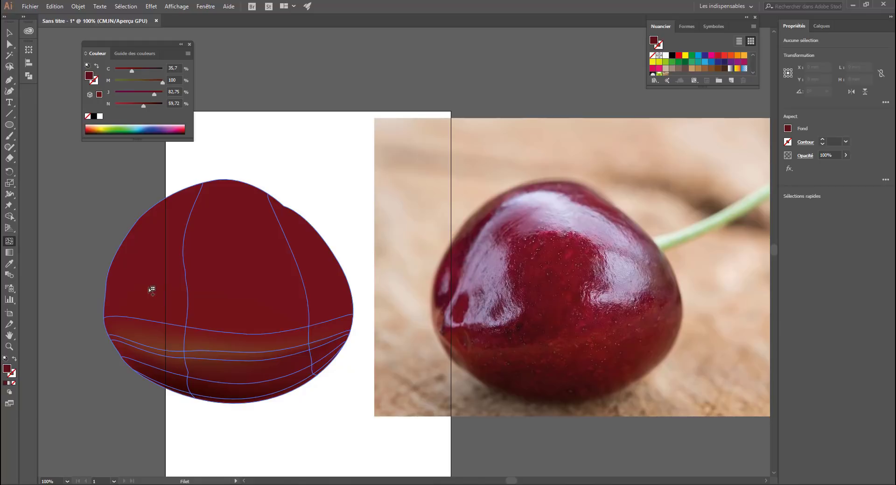
left_click(127, 346)
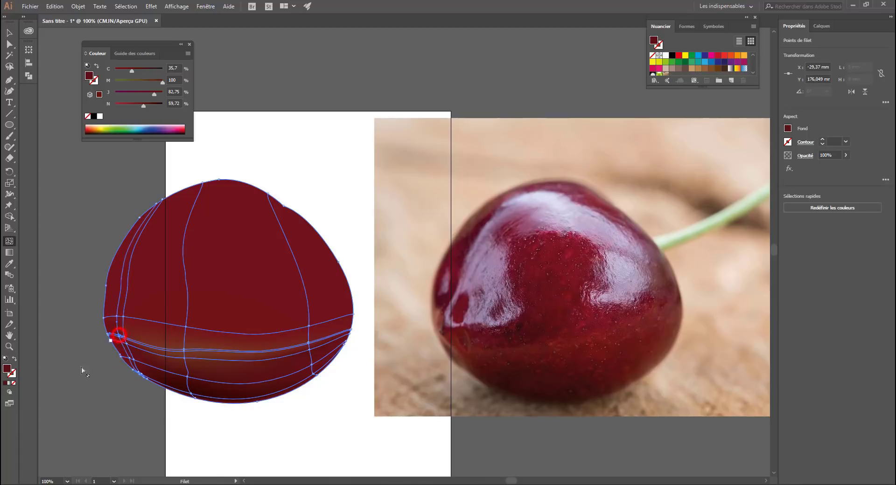
key("ctrl+z")
- Set the new left mesh point's M to 47 % and move it slightly down and to the right
key("ctrl+plus")
key("ctrl+plus")
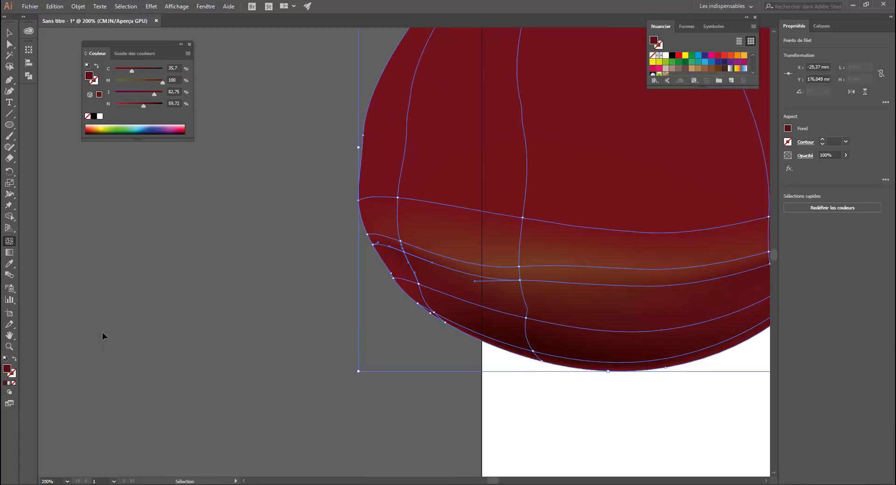
key("space")
left_click_drag(411, 285, 85, 305)
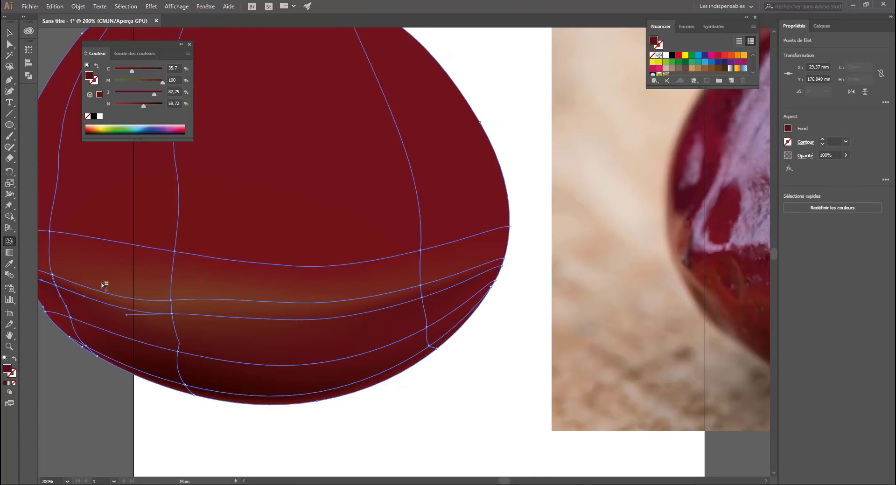
left_click(141, 81)
left_click_drag(139, 84, 138, 84)
left_click_drag(134, 236, 378, 256)
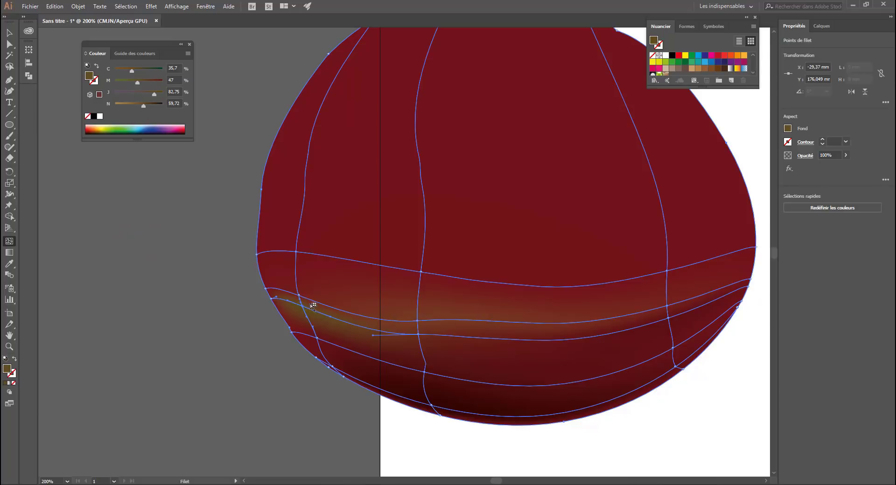
left_click(9, 44)
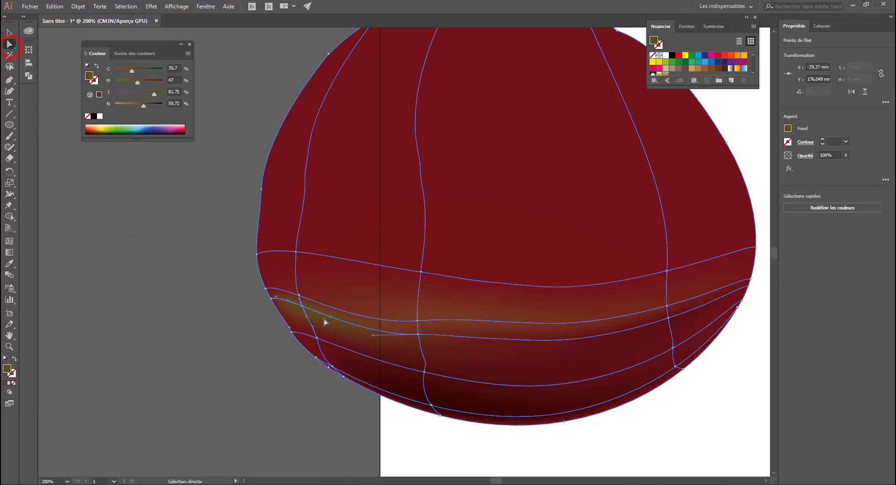
left_click_drag(331, 318, 312, 317)
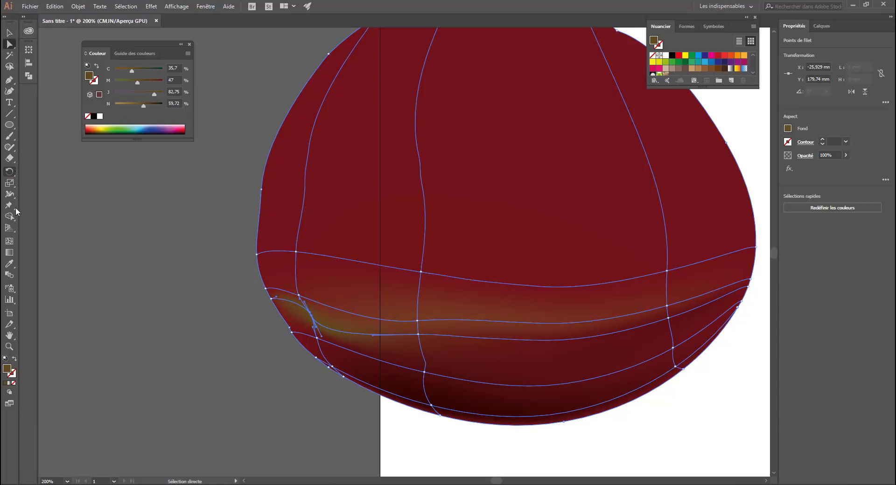
- Add a mesh point on the same horizontal line just right of the moved one and recolor it with dark red sampled from below the band
left_click(9, 241)
left_click(330, 329)
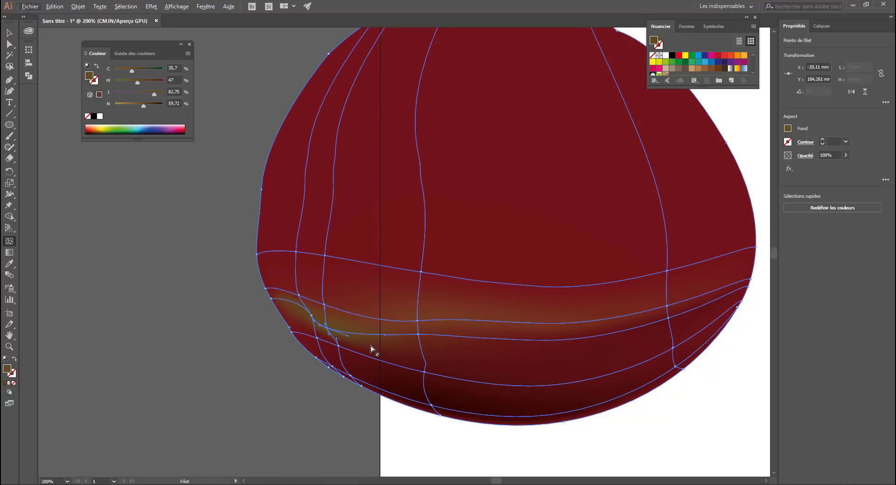
left_click(9, 264)
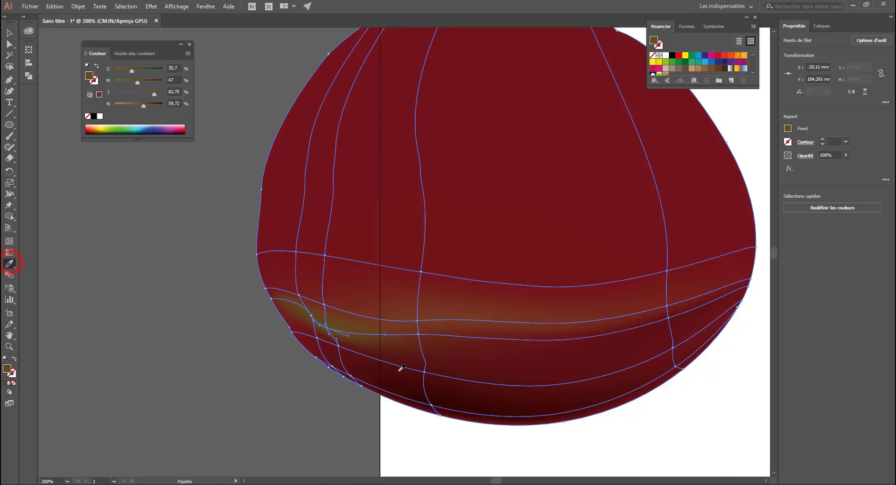
left_click(387, 353)
left_click(360, 370)
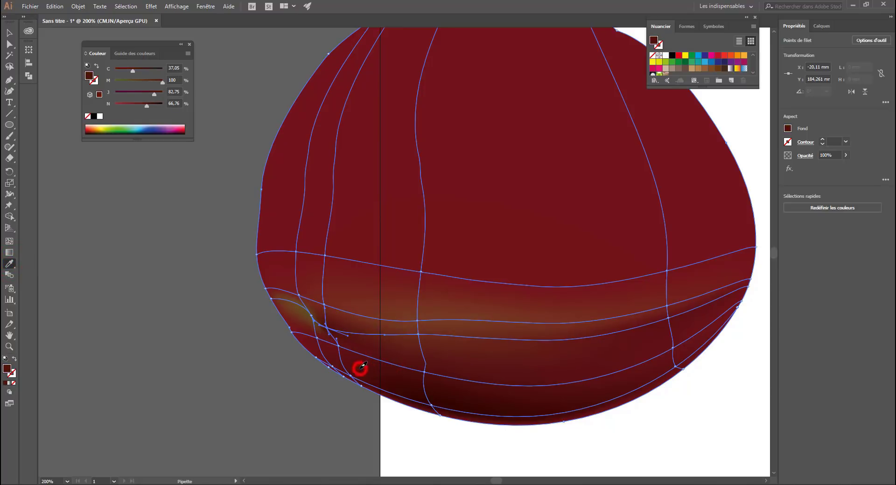
left_click(374, 382)
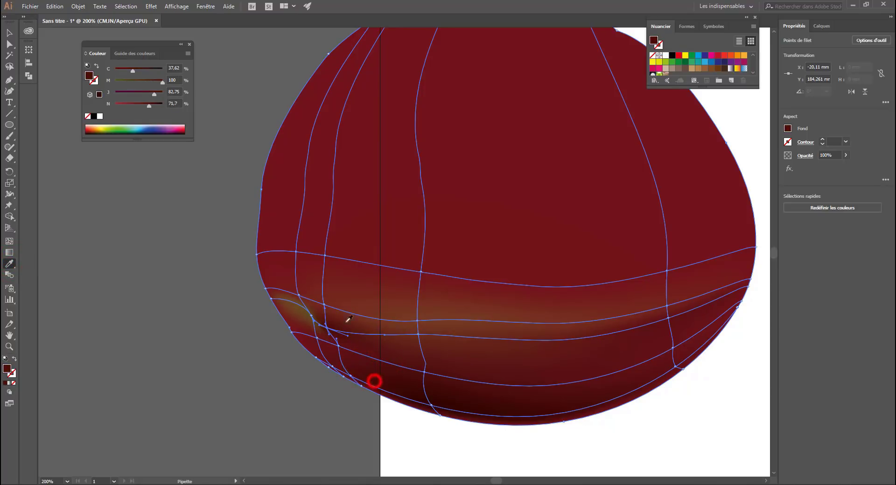
left_click(375, 367)
left_click_drag(489, 289, 236, 268)
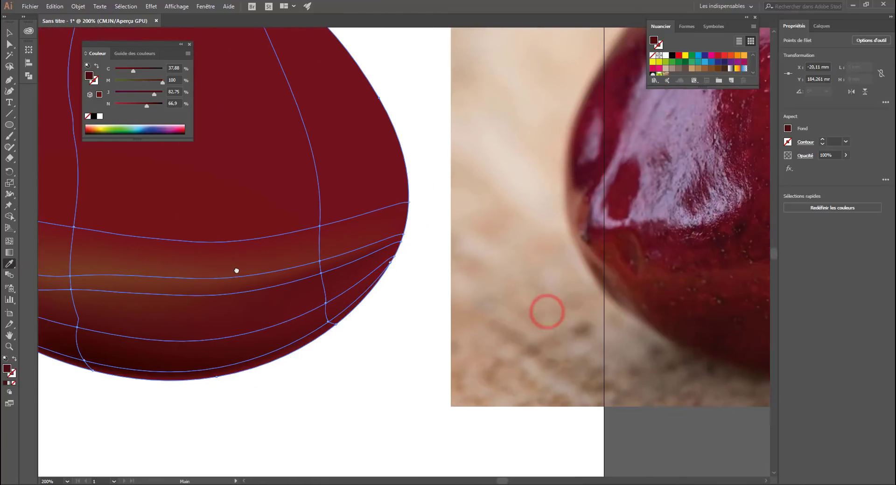
left_click_drag(296, 304, 372, 298)
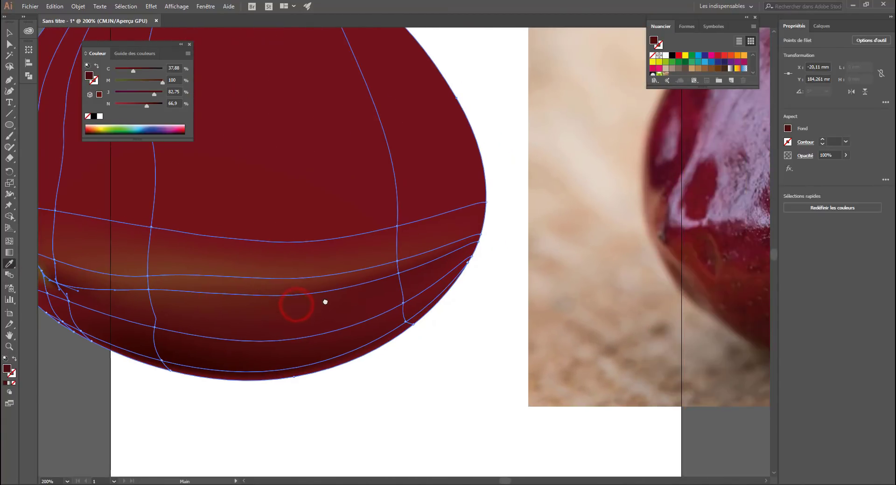
left_click(127, 307)
left_click_drag(96, 313, 149, 315)
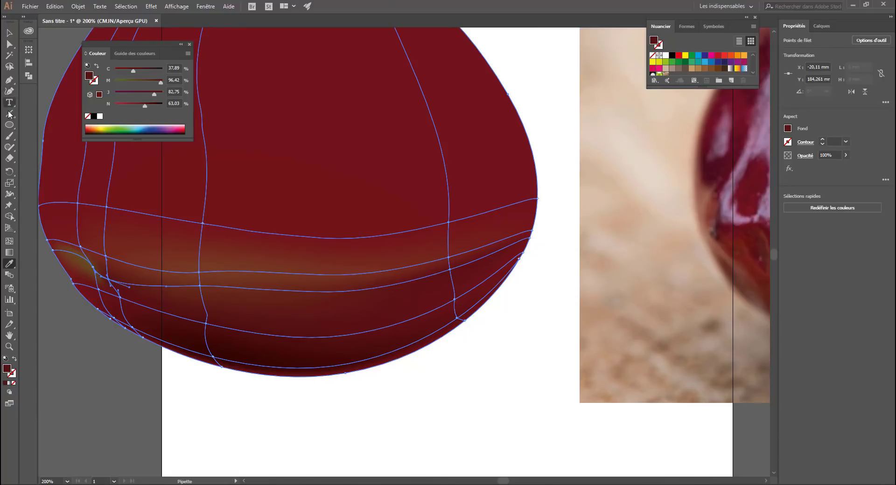
- Brighten and redden the olive mesh point near the left edge by lowering its N and raising its M
left_click(8, 44)
left_click_drag(97, 209, 167, 228)
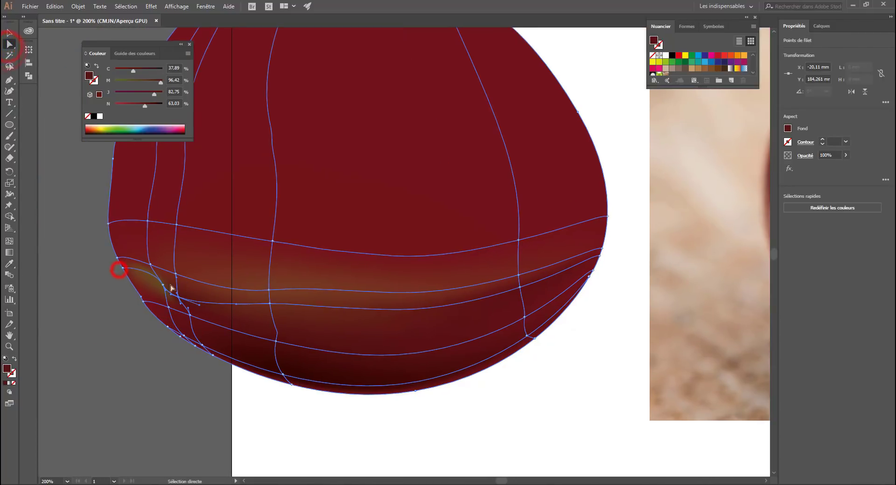
left_click(162, 286)
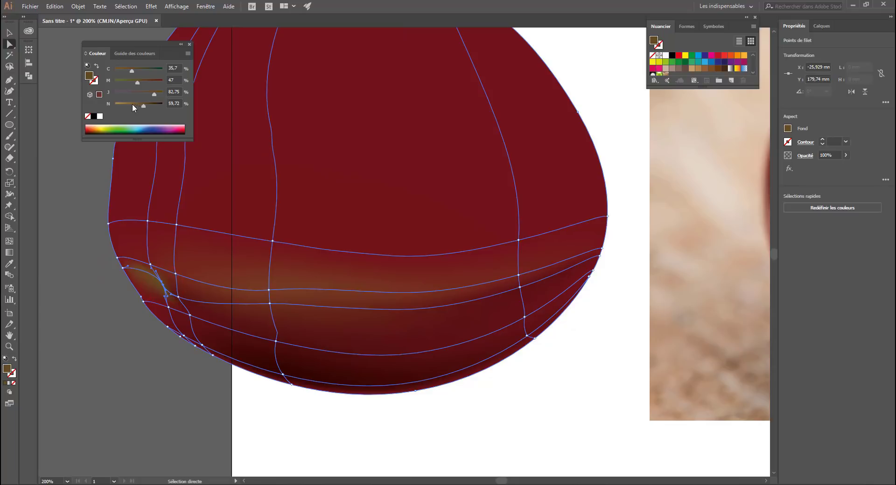
left_click_drag(132, 104, 147, 82)
- Recolor the mesh point just above it with the lighter brown sampled between the two points, and deselect the mesh
left_click(149, 264)
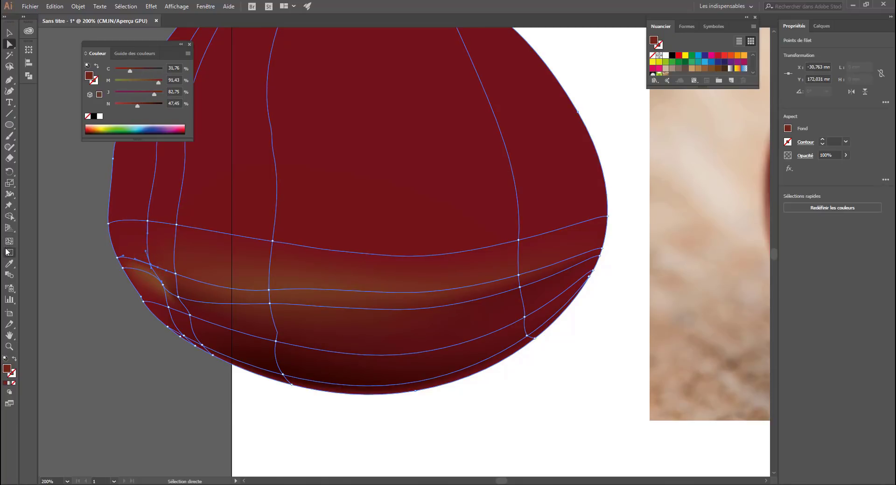
left_click(10, 67)
left_click(10, 264)
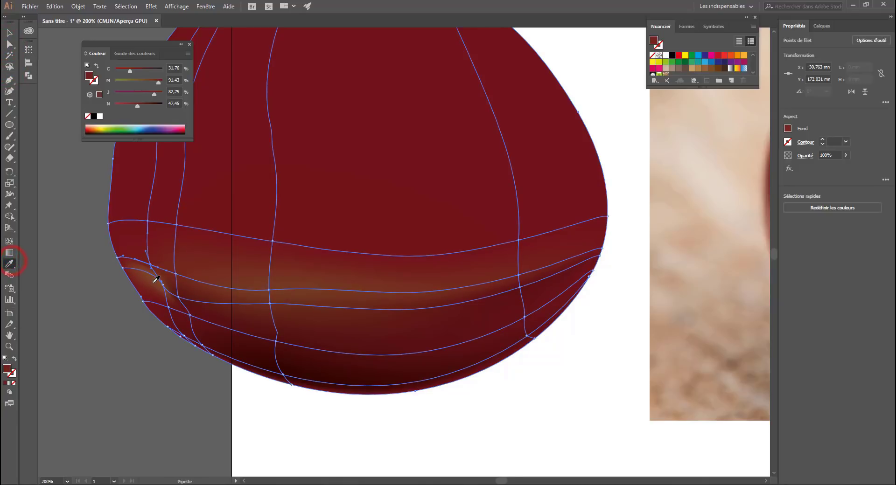
left_click(156, 280)
left_click(9, 33)
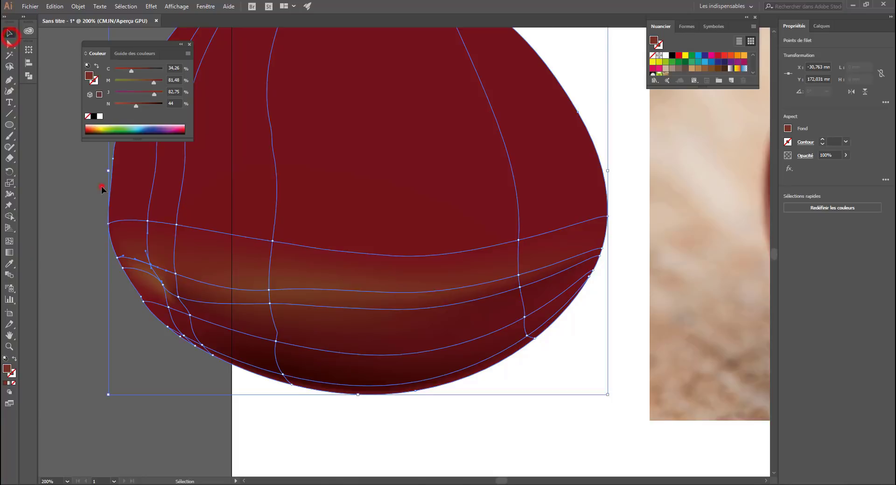
left_click(101, 186)
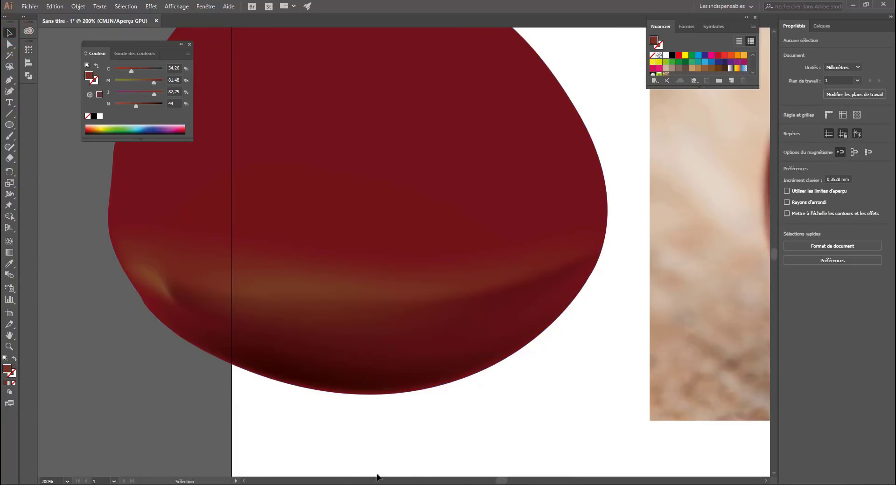
- Save the document as an Illustrator file named cerise in the tuto > Gratuit > filet degrade folder on drive D, with the default Illustrator options
left_click_drag(391, 413, 348, 396)
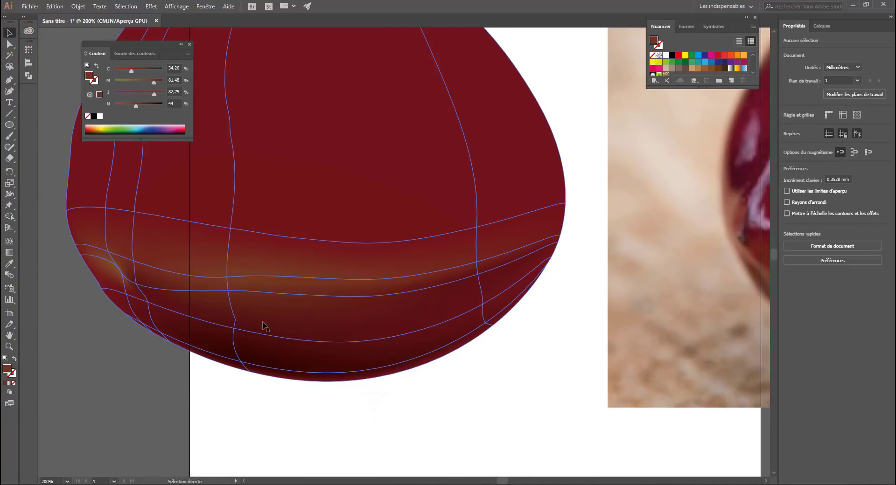
scroll(262, 326, "down", 2)
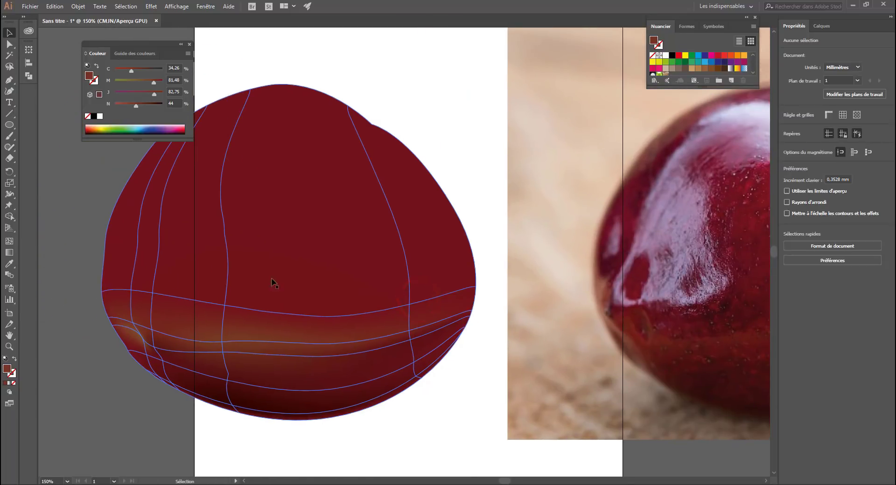
key("ctrl+s")
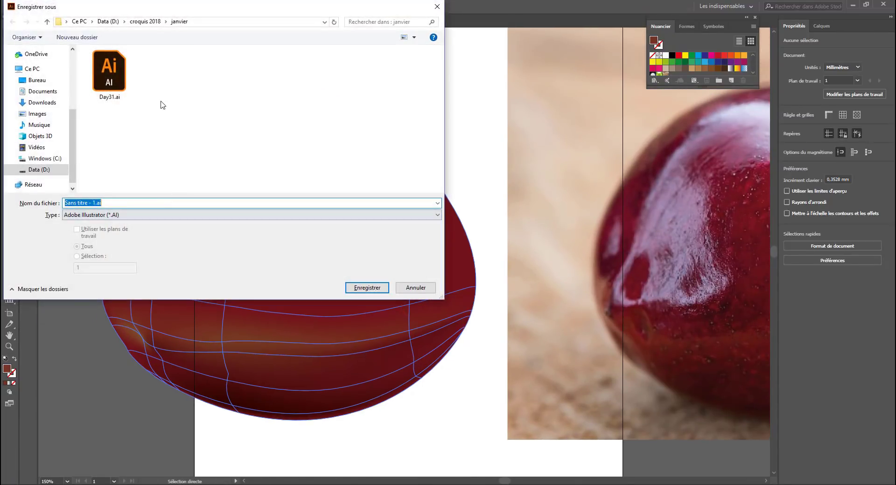
left_click(108, 21)
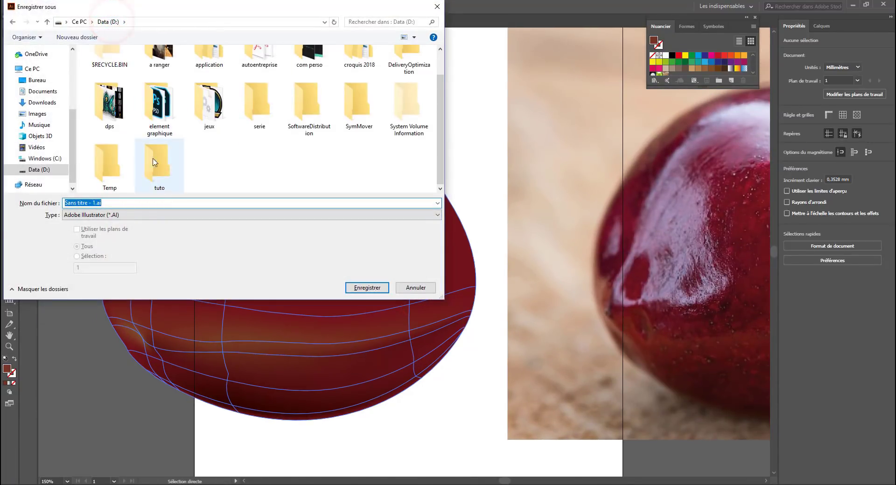
double_click(151, 167)
double_click(105, 73)
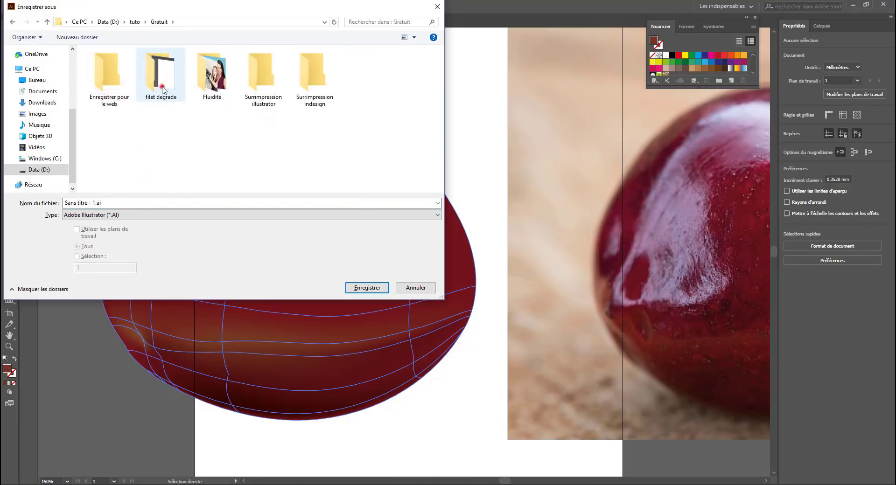
double_click(162, 88)
left_click(106, 203)
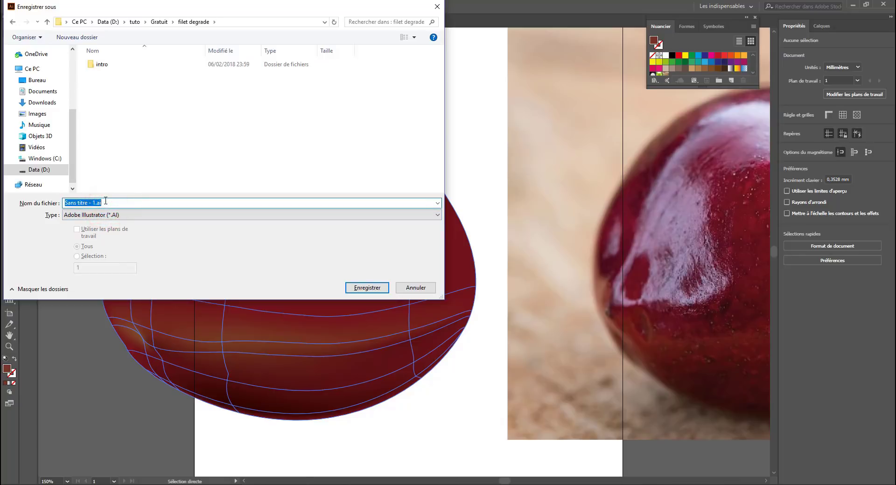
type("cerise")
key("Return")
left_click(572, 369)
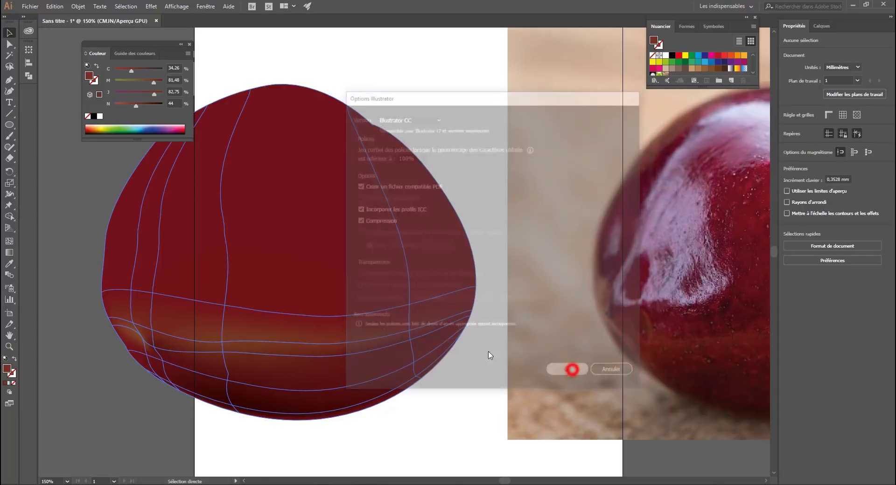
- Store the color of the brown mesh point near the cherry's lower left edge as global swatch C=36 M=65 J=83 N=39, also added to the library
left_click_drag(301, 299, 380, 282)
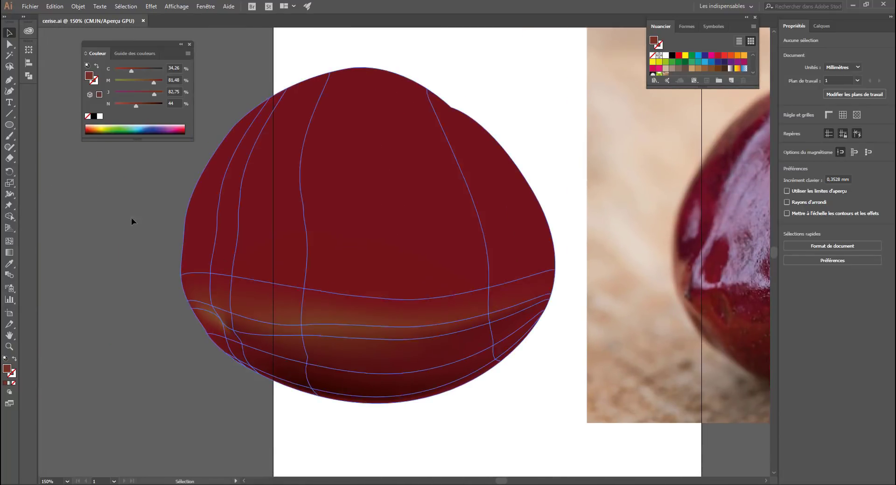
left_click_drag(314, 262, 230, 258)
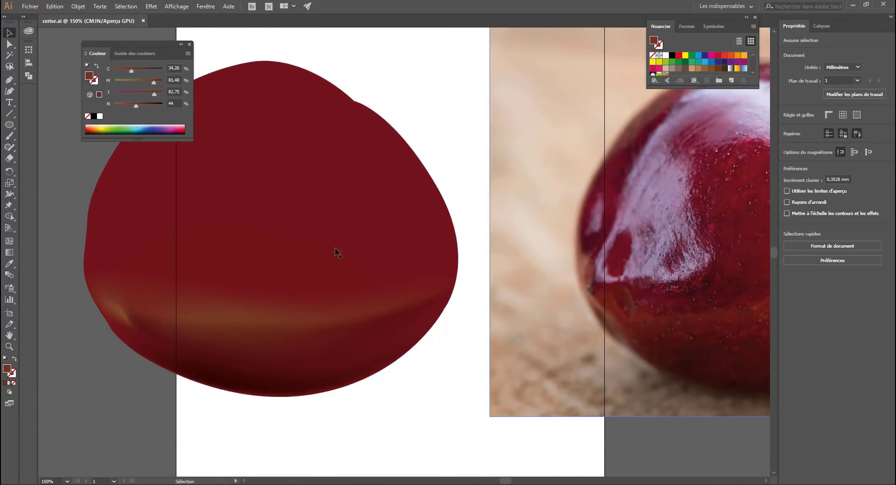
left_click(125, 322)
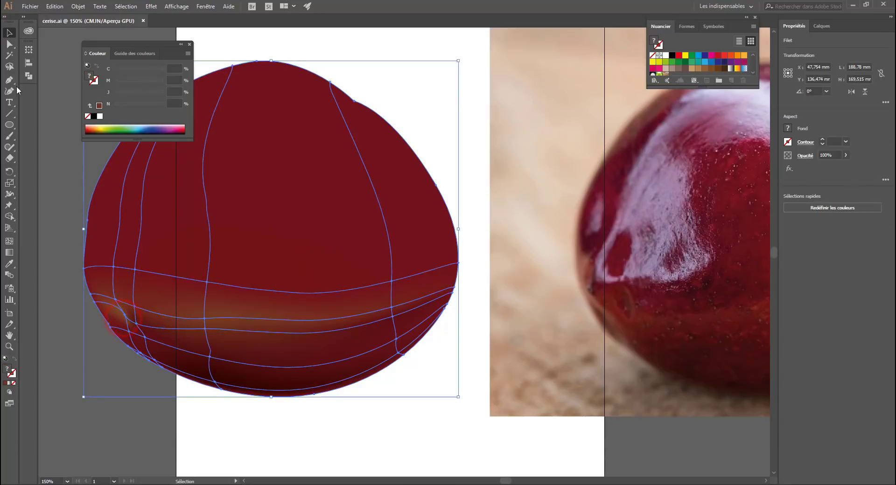
left_click(9, 54)
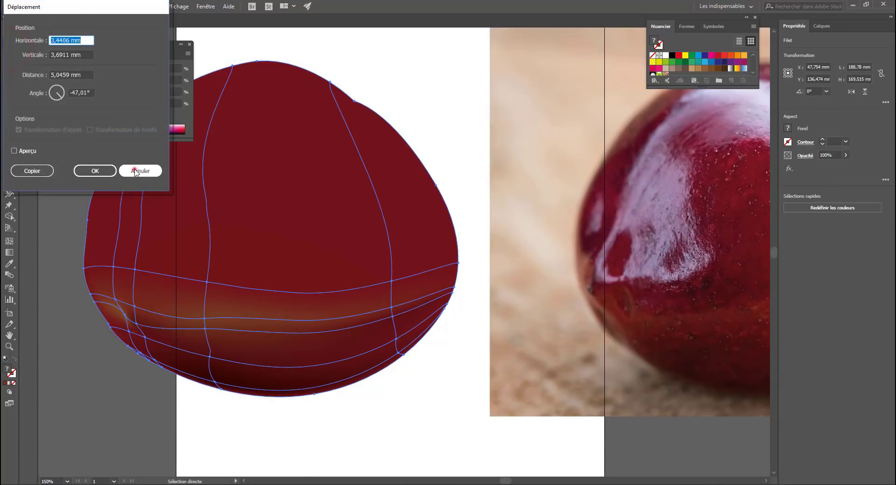
left_click(135, 169)
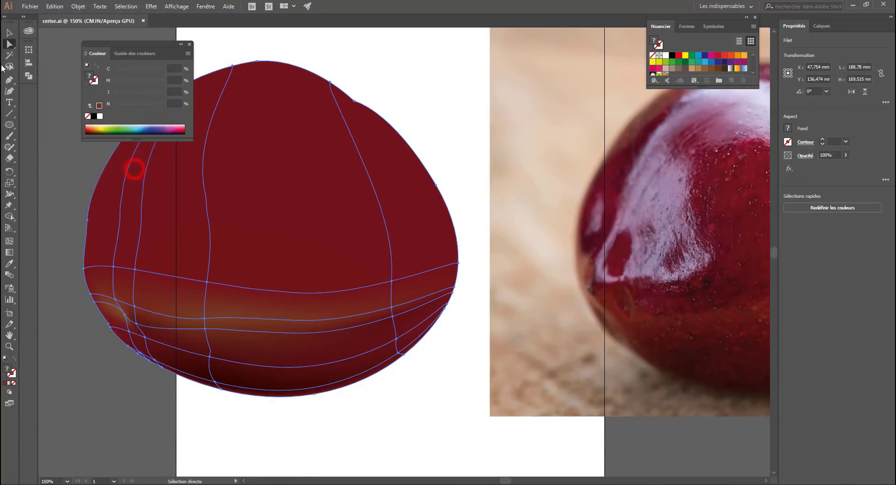
left_click(125, 313)
key("ctrl+c")
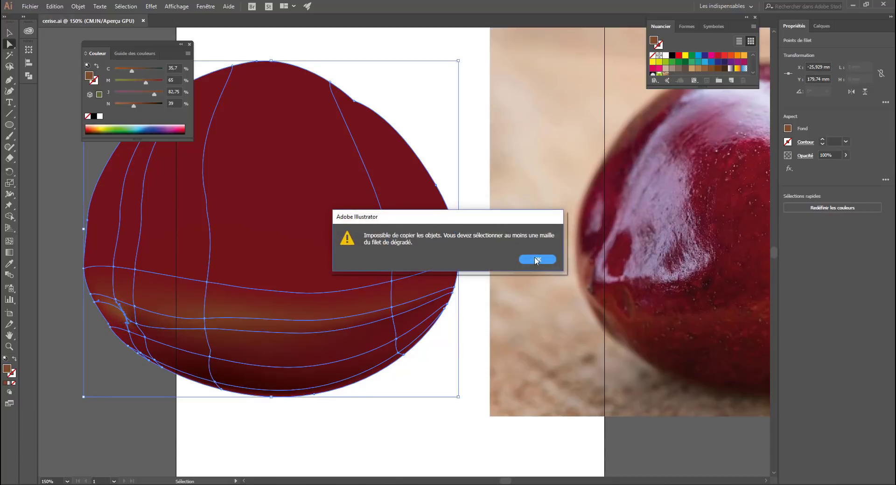
left_click(536, 260)
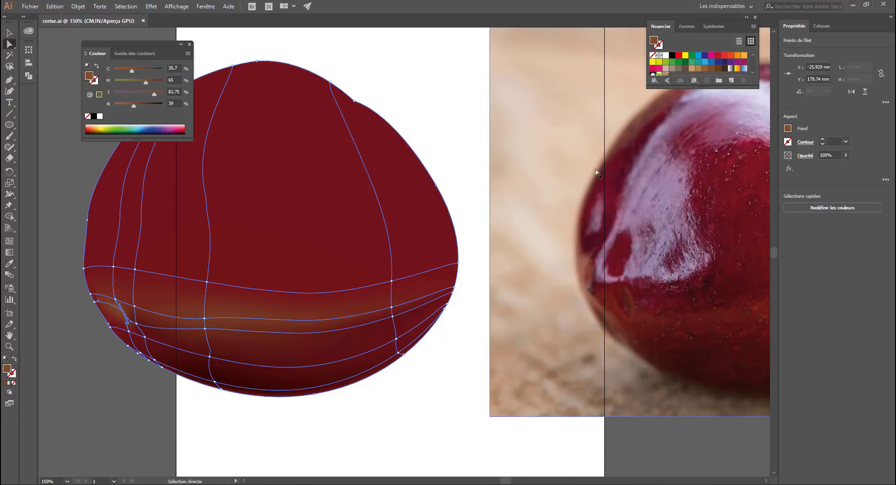
left_click_drag(699, 87, 702, 266)
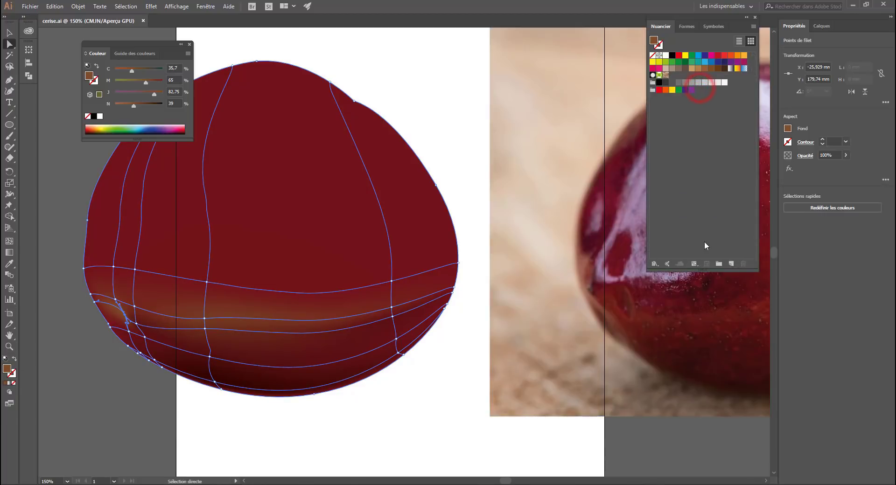
left_click(732, 264)
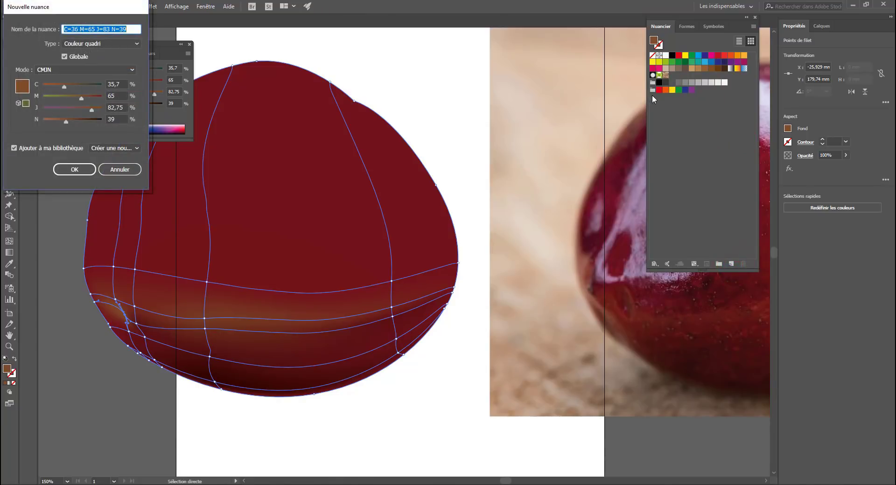
left_click(75, 170)
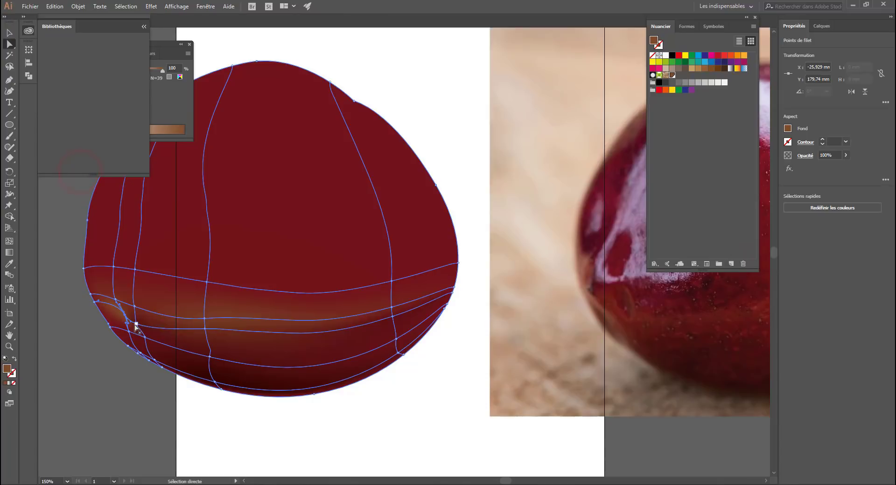
- Store the dark red of the mesh point just right of it as global swatch C=38 M=96 J=83 N=63, without adding it to the library
left_click(135, 324)
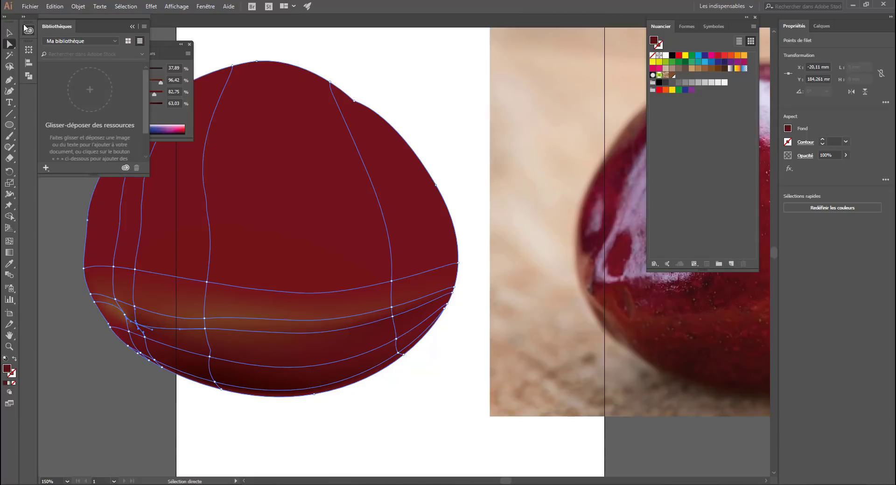
left_click(133, 25)
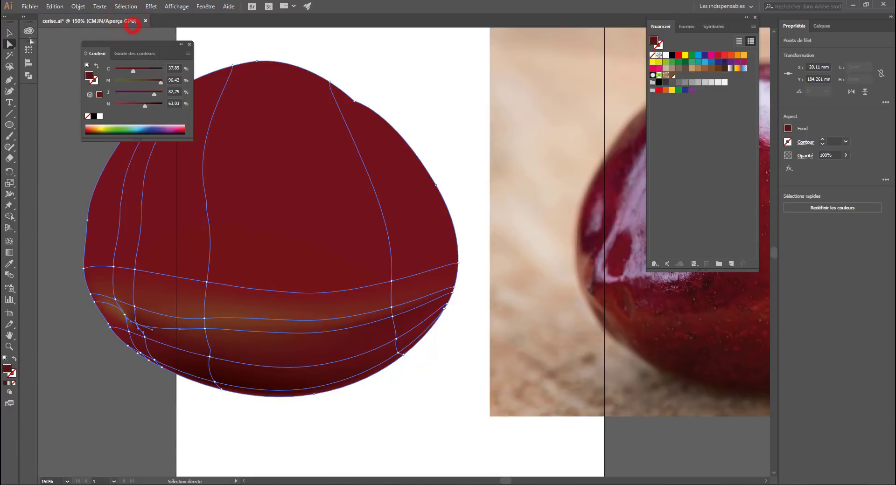
left_click(730, 265)
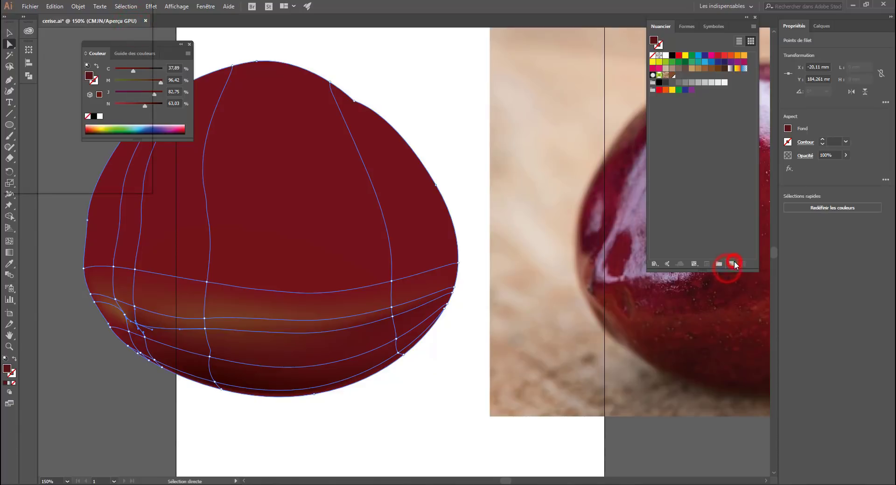
left_click(56, 148)
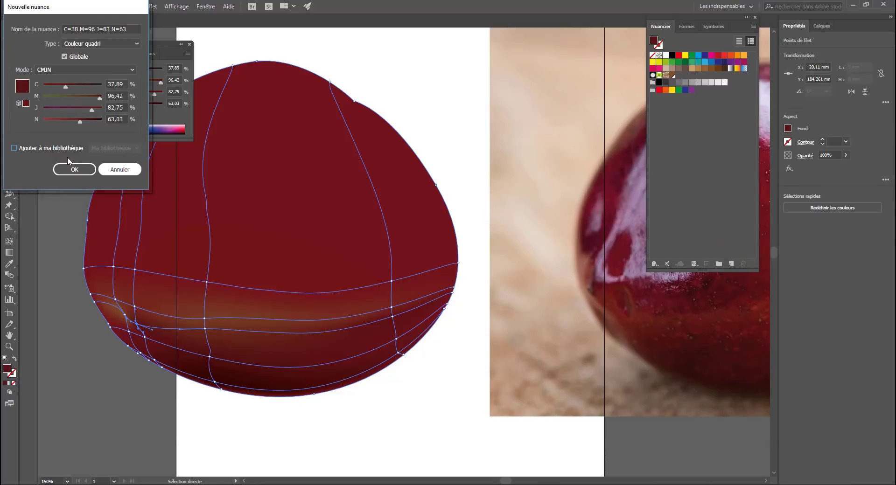
left_click(73, 168)
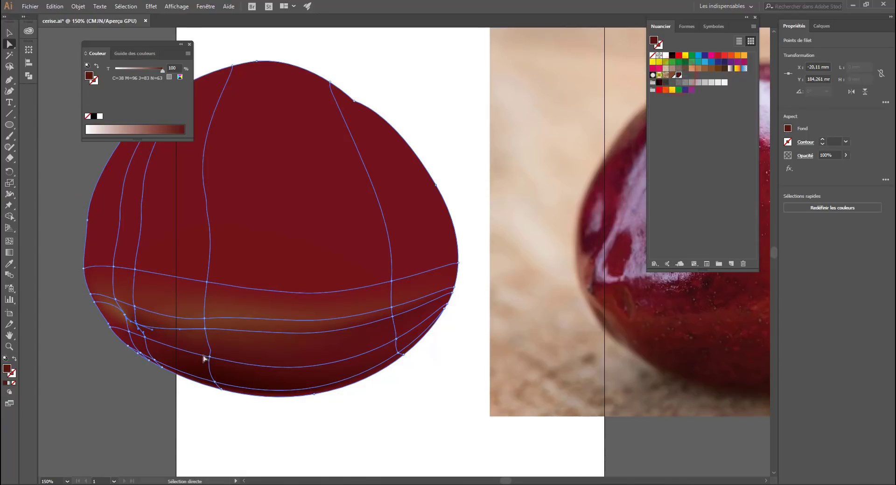
- Add a mesh point above the brown band on the second vertical line from the left and color it with the C=36 M=65 J=83 N=39 swatch
left_click(136, 292)
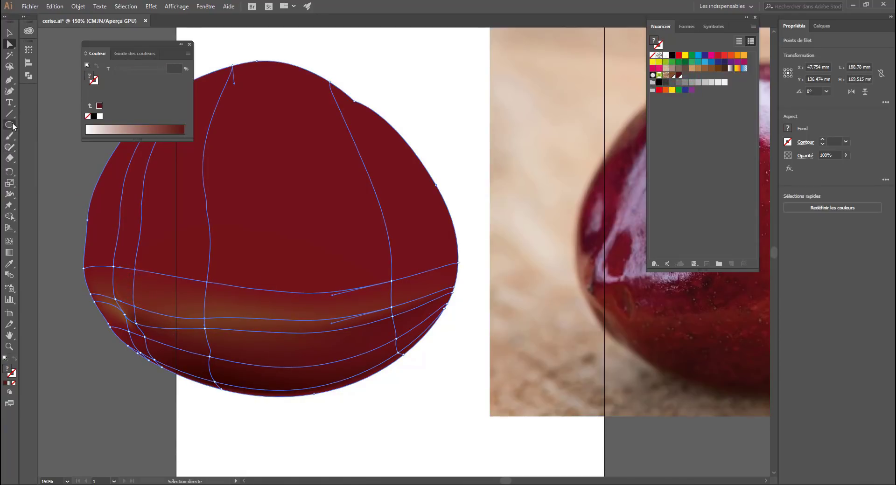
left_click(9, 241)
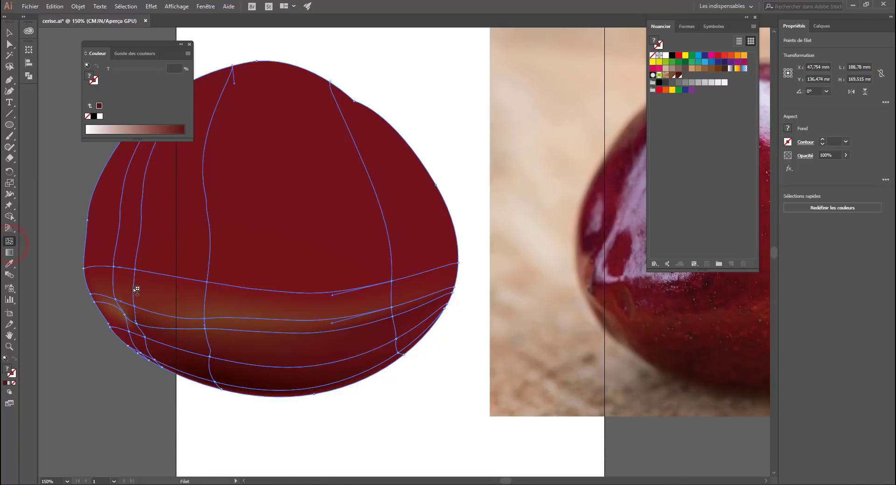
left_click(134, 286)
left_click(673, 76)
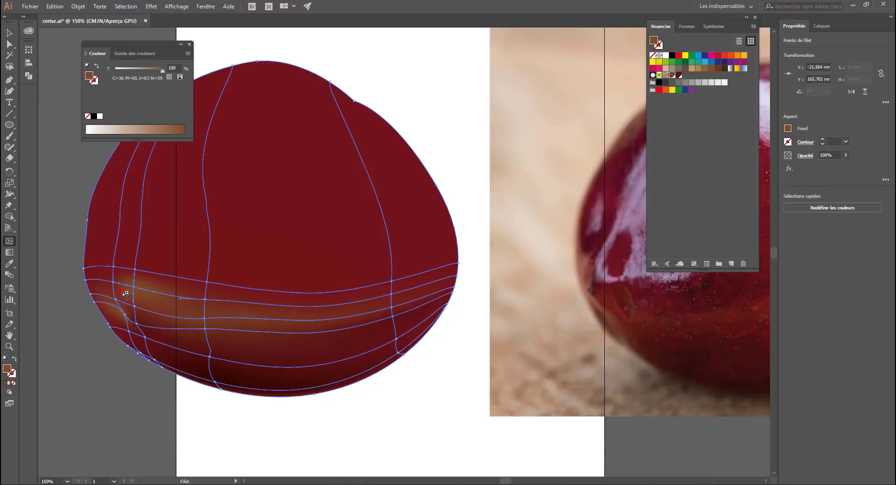
- Add a mesh point just below and left of the new brown one, color it with the C=38 M=96 J=83 N=63 swatch, and deselect the mesh
left_click(123, 293)
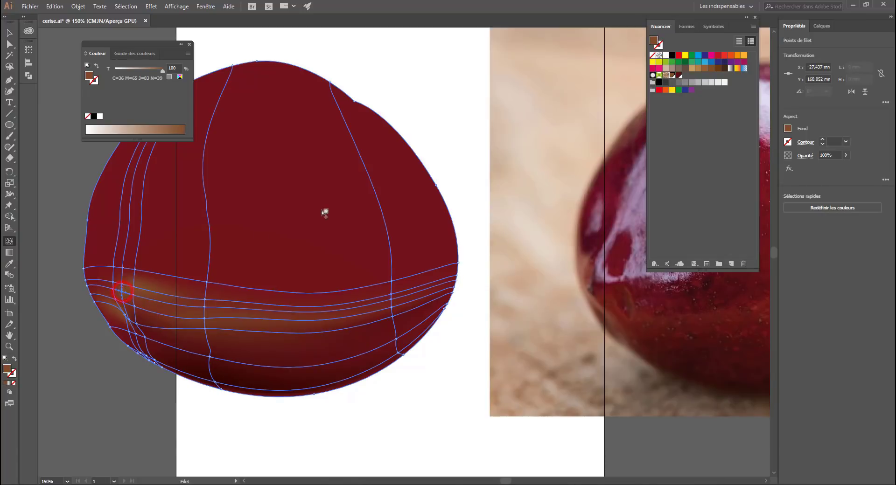
left_click(679, 76)
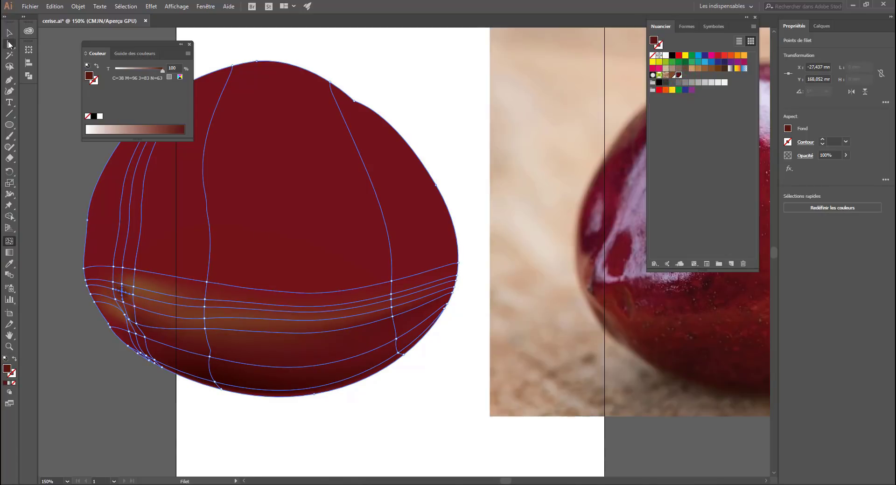
left_click(9, 44)
left_click(68, 191)
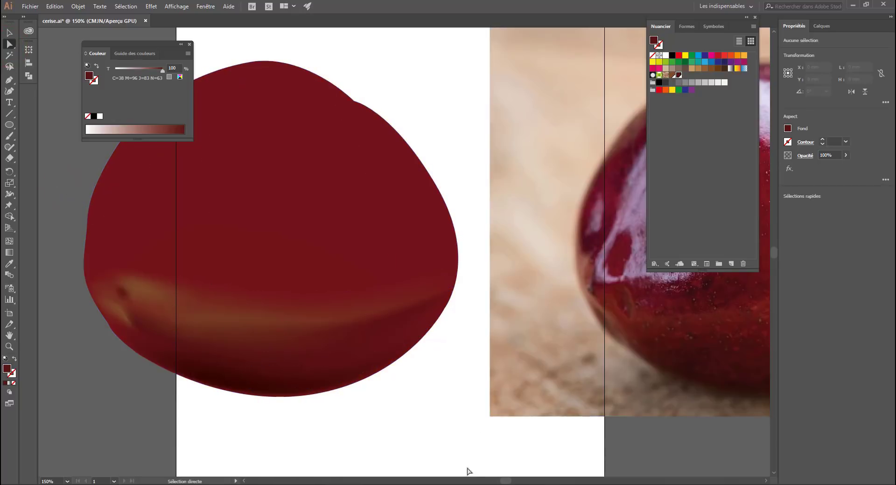
- Add a dark red mesh point on the rightmost vertical mesh line in the cherry's upper right area, at about X 97 mm, Y 110 mm
key("space")
left_click_drag(328, 332, 289, 339)
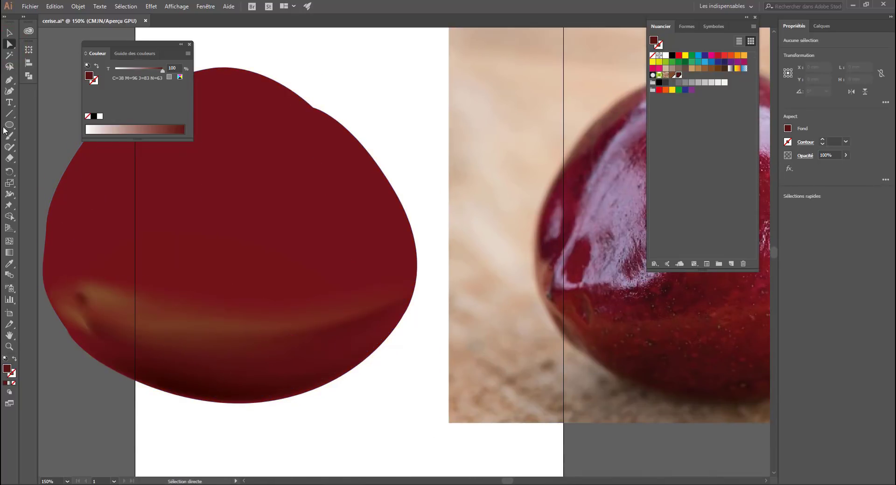
left_click(10, 241)
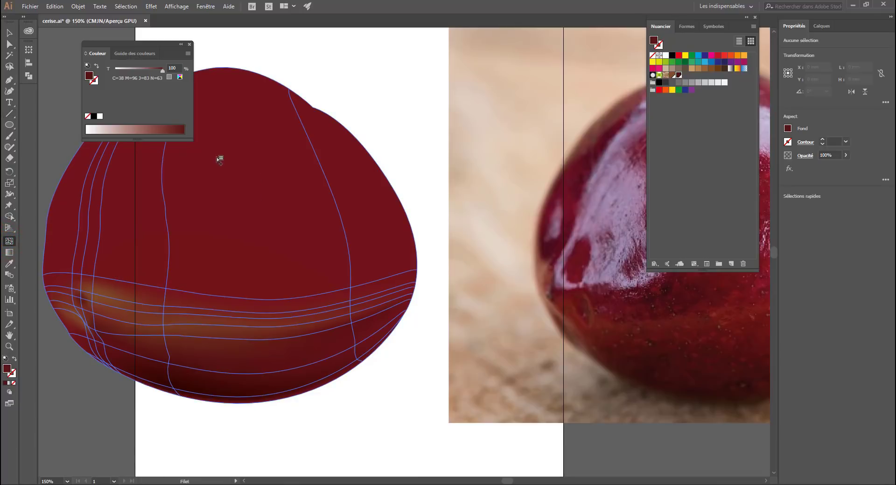
key("space")
left_click_drag(544, 155, 360, 200)
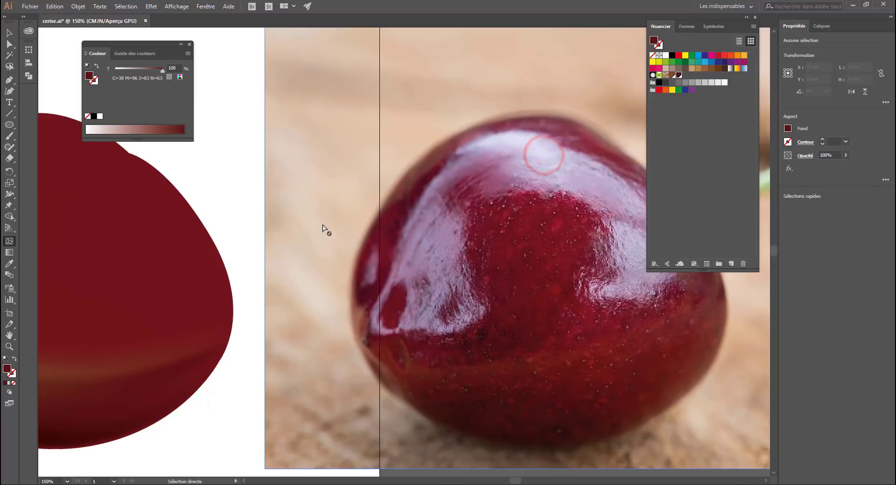
key("ctrl+minus")
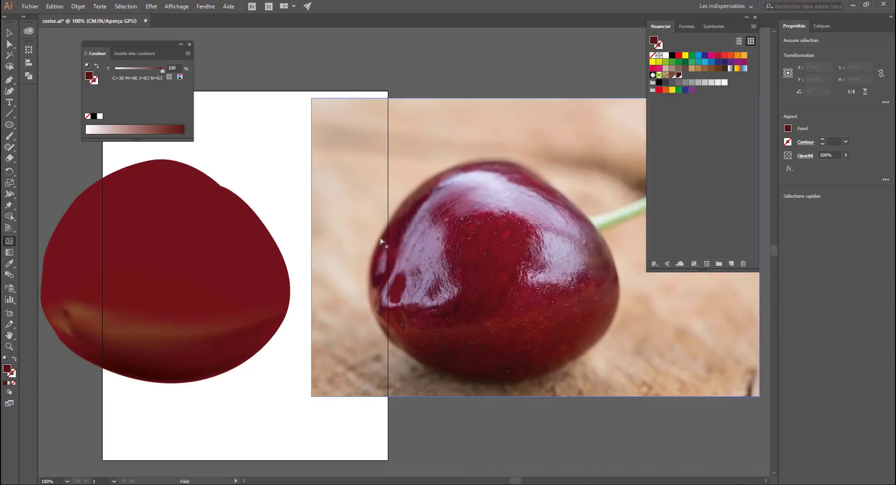
left_click(234, 241)
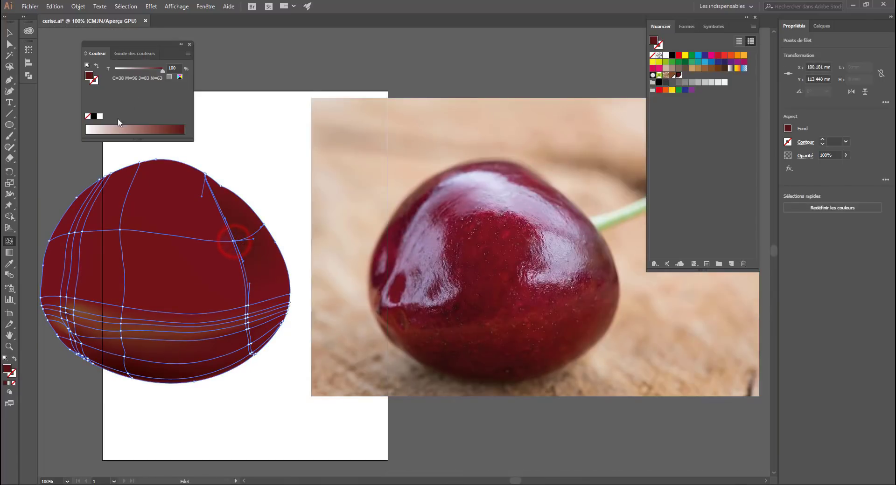
key("ctrl+z")
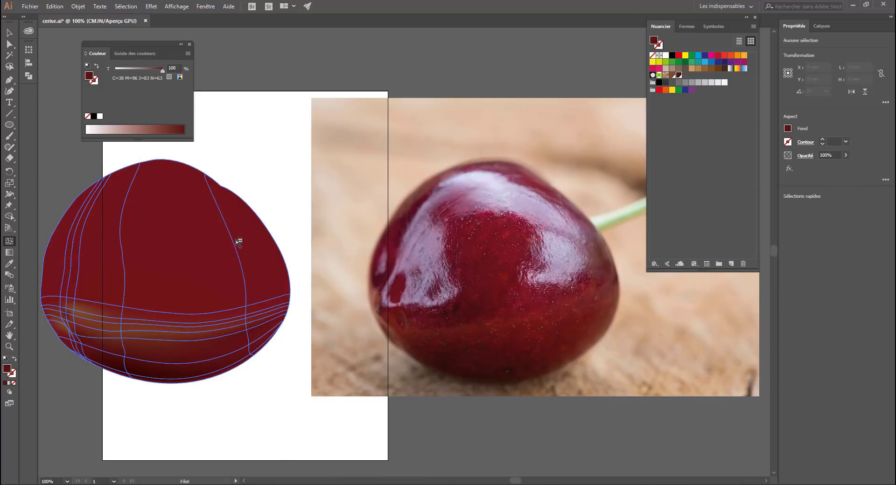
left_click(232, 237)
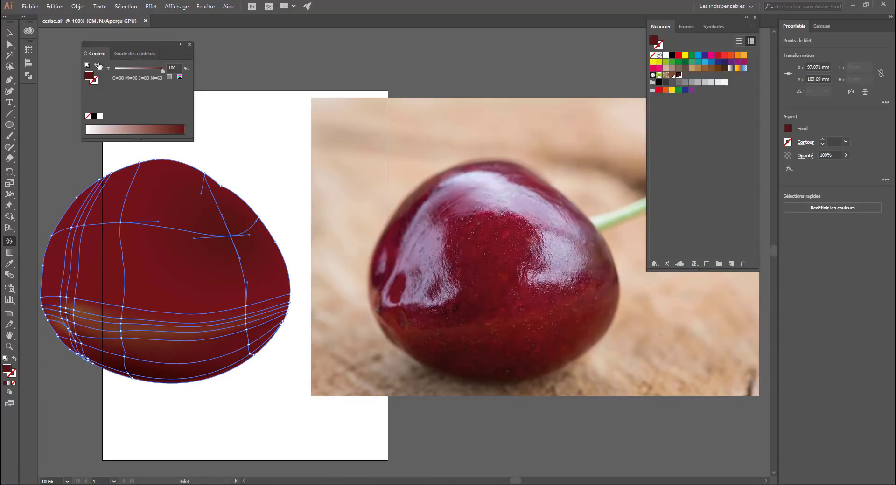
- Recolor the selected upper-right mesh point in CMYK to C=0 M=50 J=0 N=51 and store that color as a global swatch
left_click(188, 53)
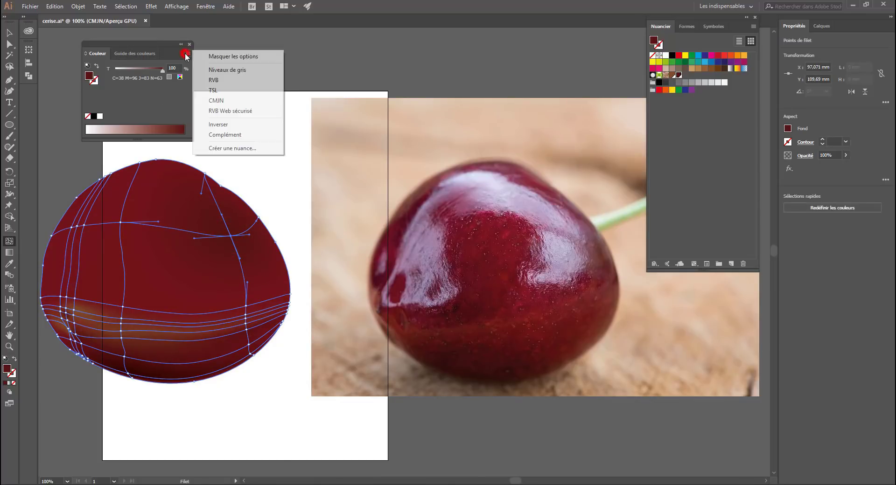
left_click(218, 97)
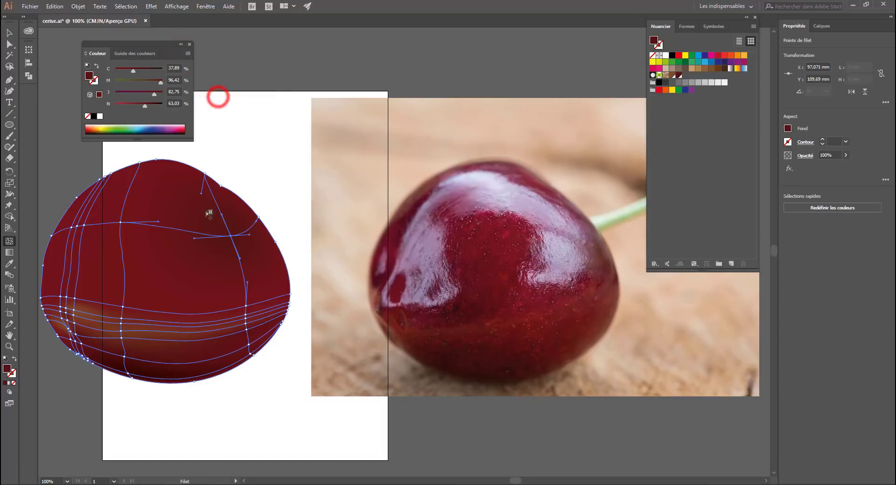
left_click(100, 117)
left_click_drag(130, 81, 140, 84)
left_click(133, 104)
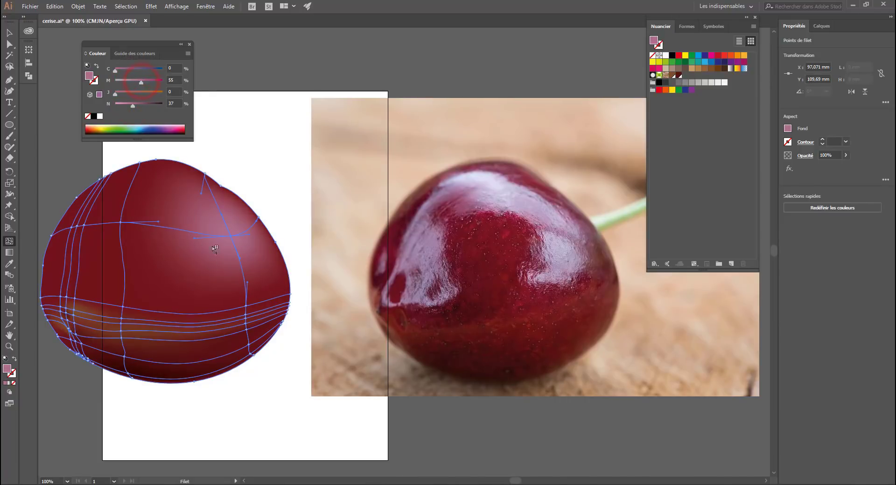
left_click(129, 80)
left_click(139, 103)
left_click_drag(152, 83, 139, 83)
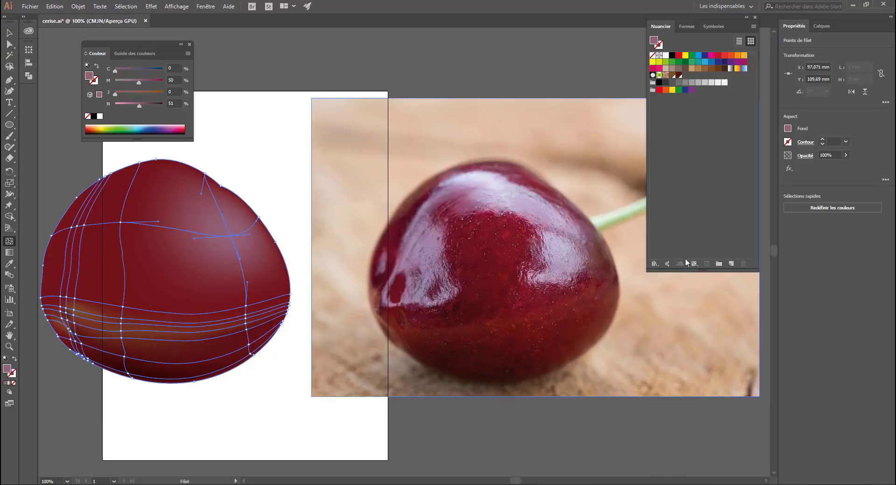
left_click(731, 264)
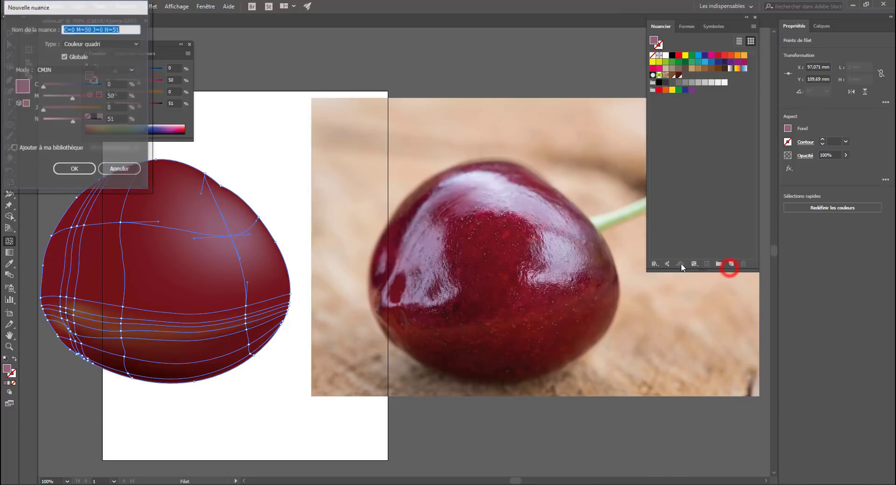
left_click(74, 174)
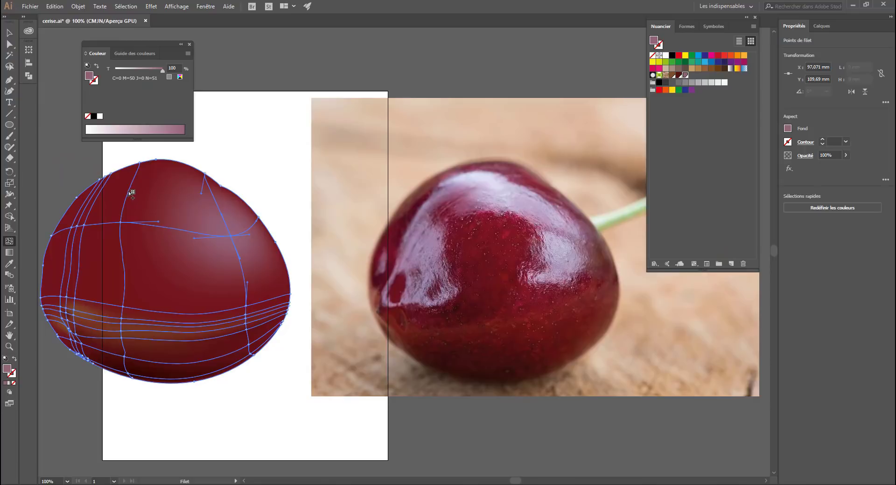
- Add a mesh point near the cherry's top with C=0 M=50 J=0 N=51 at 41% tint, and color the mesh point to its left at full tint
left_click(130, 191)
left_click_drag(142, 67, 134, 69)
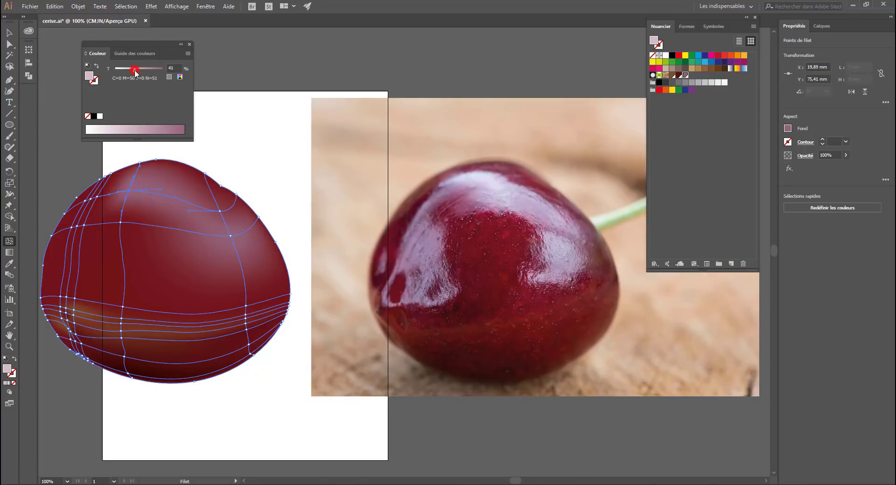
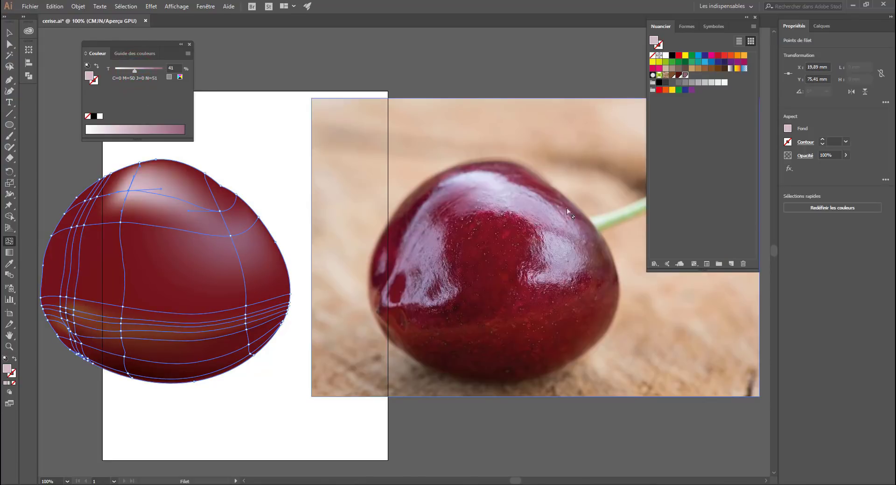
left_click(99, 198)
left_click(685, 74)
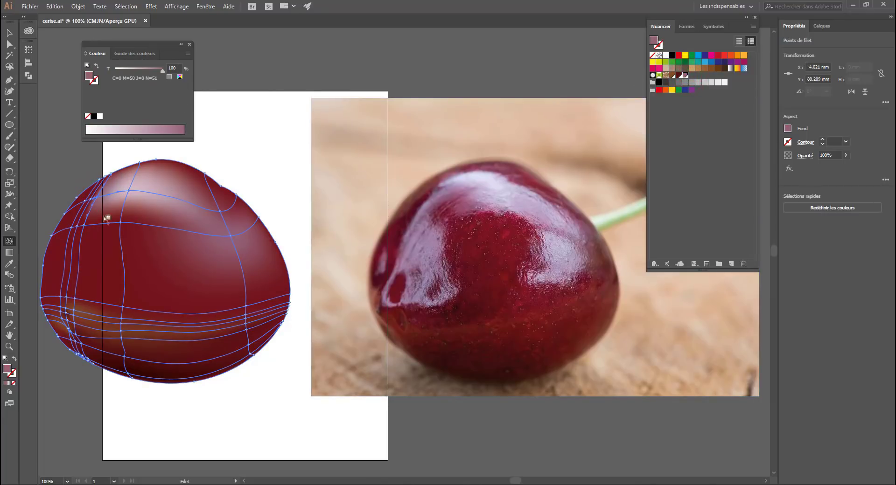
- Color the mesh point at about X -14 mm, Y 102 mm with the C=0 M=50 J=0 N=51 swatch and the one just left of it white
left_click(87, 227)
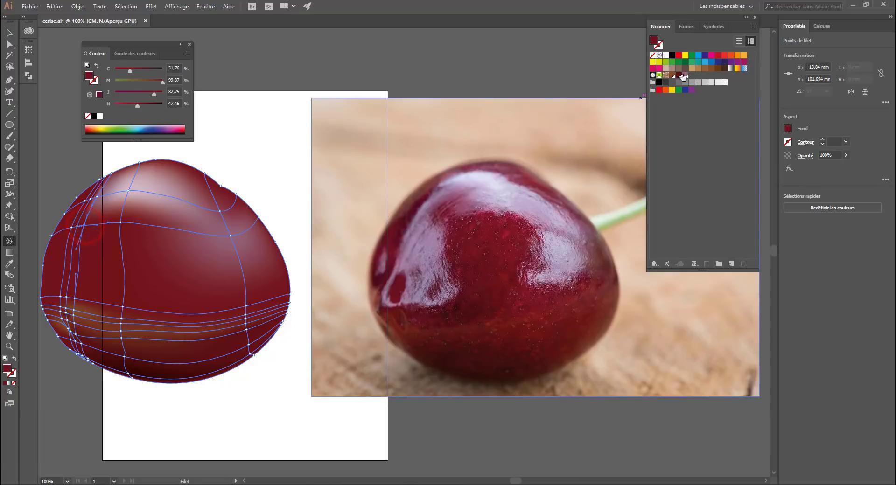
left_click(684, 75)
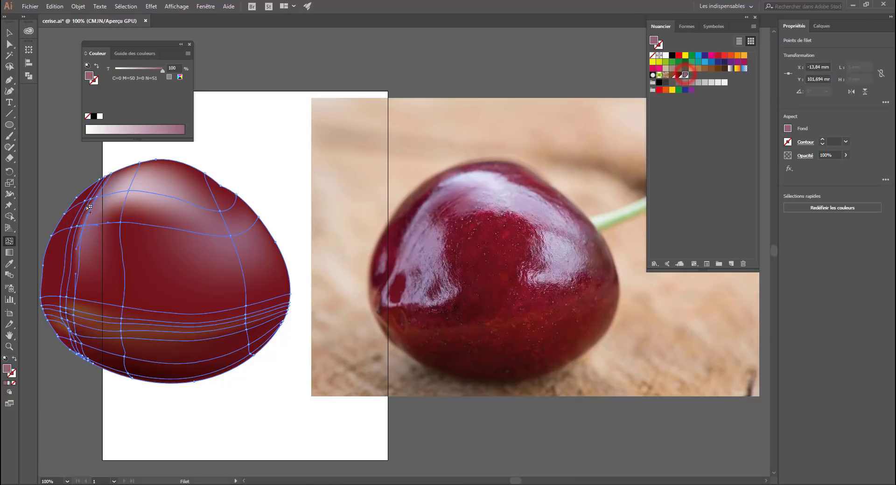
left_click(76, 228)
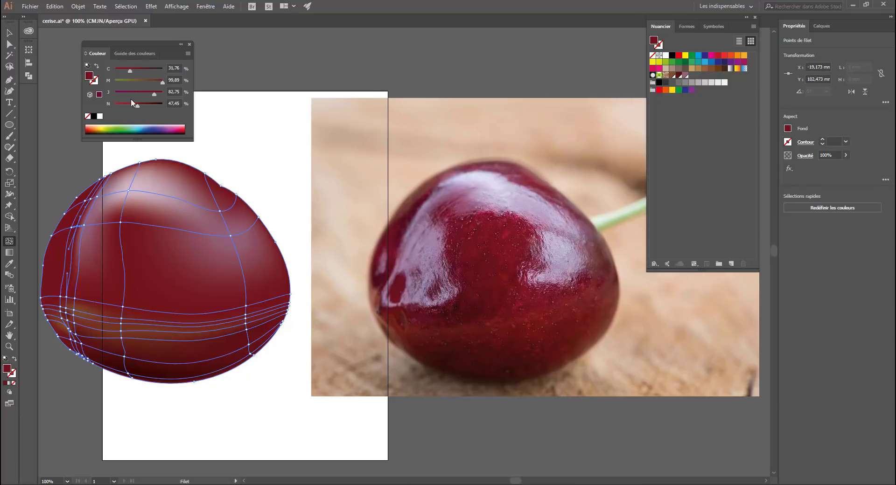
left_click(100, 117)
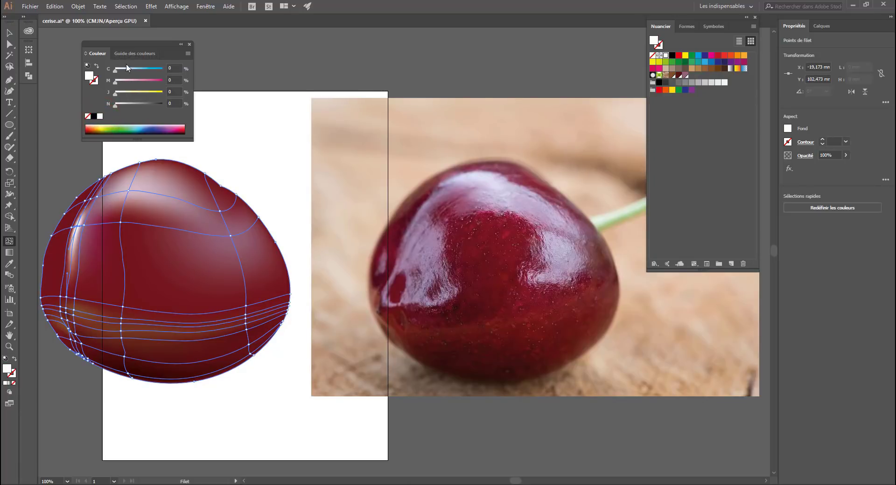
- Color the mesh point just left of the white one with the dark red C=38 M=96 J=83 N=63 swatch
left_click(85, 227)
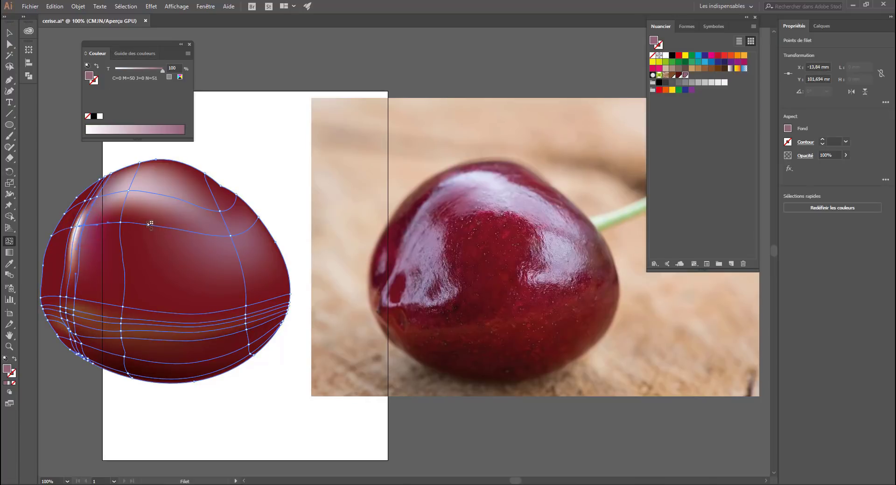
left_click(72, 228)
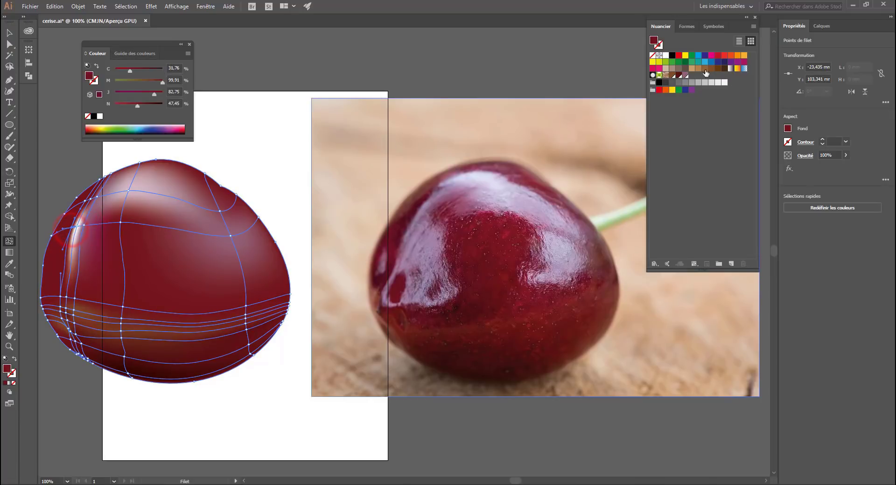
left_click(685, 76)
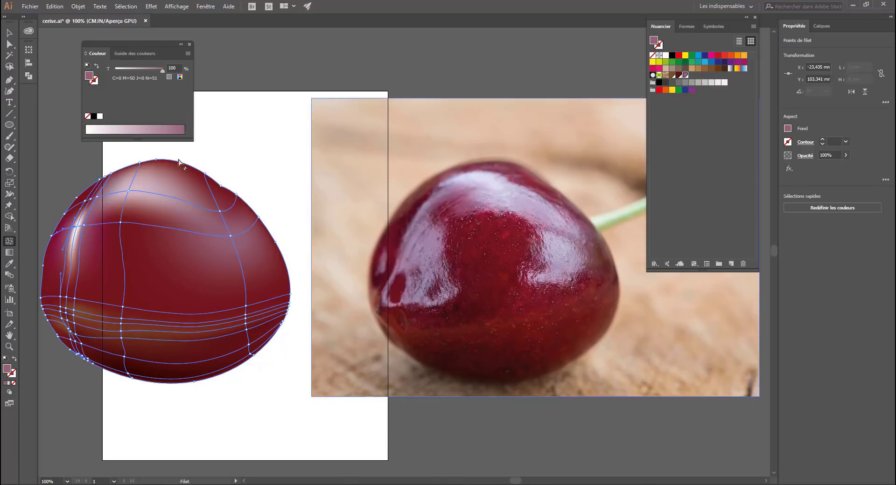
left_click(679, 77)
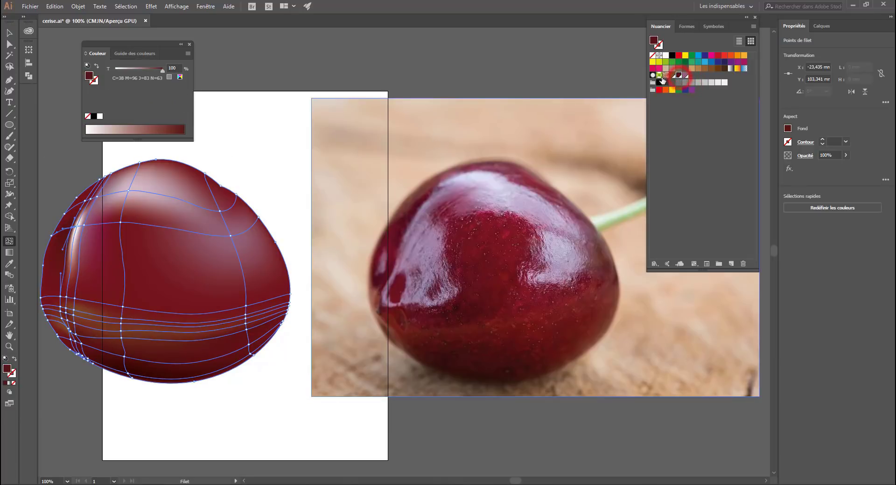
- Tint the white mesh point at about X -19 mm, Y 102 mm pale pink with 31% magenta
left_click(78, 226)
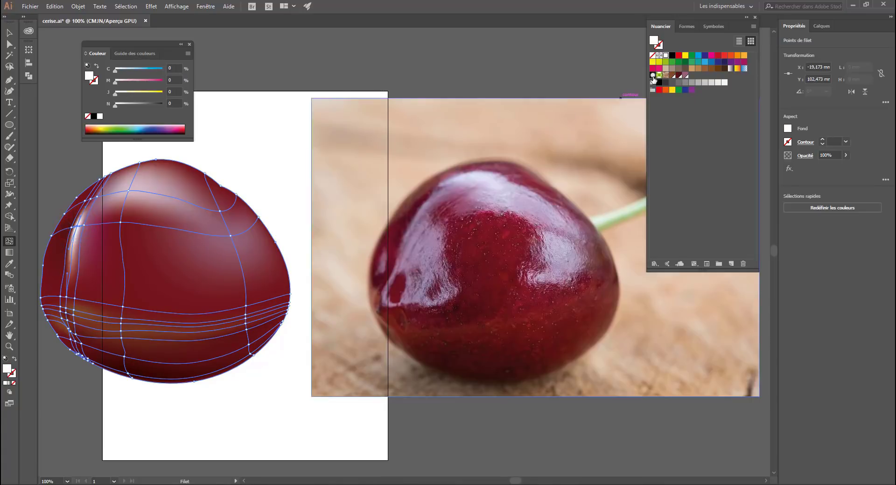
mouse_move(132, 83)
left_mouse_down()
mouse_move(143, 82)
mouse_move(130, 82)
left_mouse_up()
left_click_drag(89, 125, 83, 133)
left_click(121, 81)
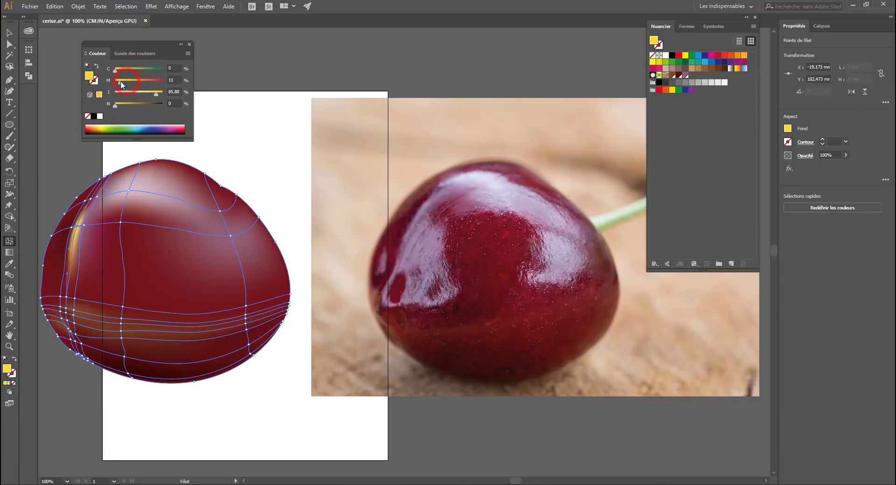
key("ctrl+z")
key("ctrl+z")
- Recolor the pale pink mesh point by sampling the light highlight near the cherry's top with the Eyedropper, giving C=1.26 M=25.46 J=3.28 N=23.8
left_click(9, 263)
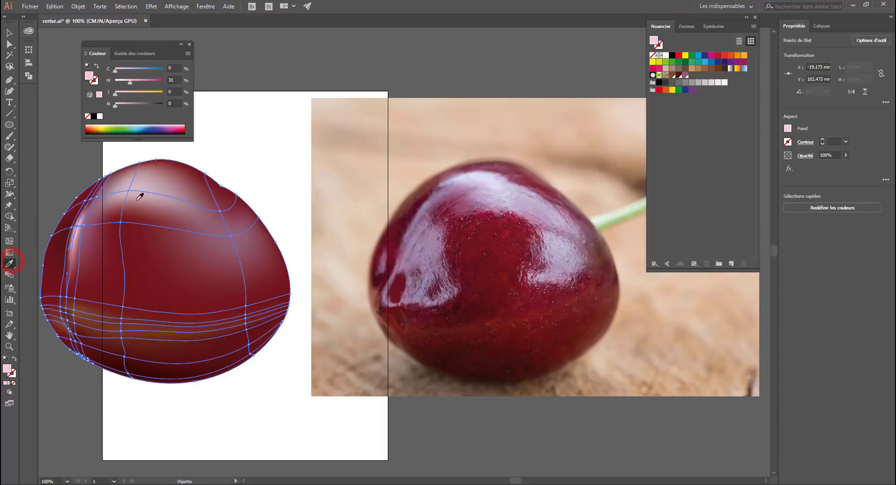
left_click(104, 209)
left_click(125, 185)
left_click(138, 190)
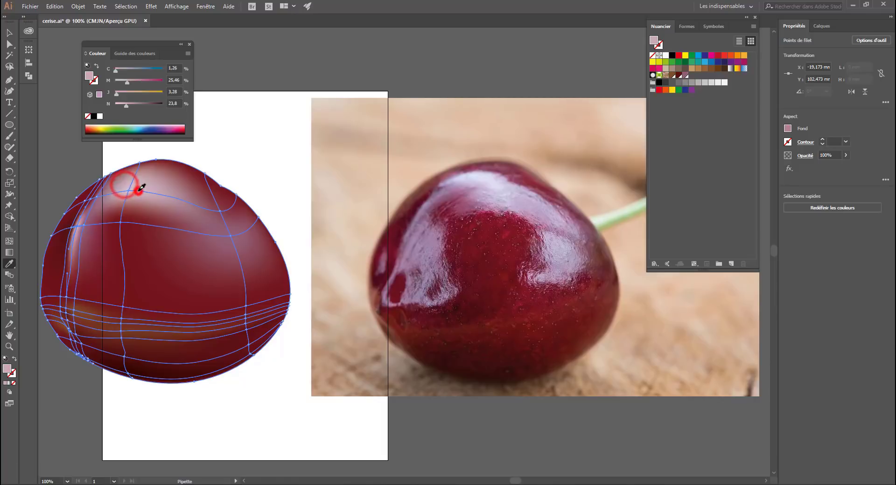
- Deselect the mesh and examine the cherry's shading without mesh lines beside the reference photo
left_click(9, 33)
left_click(50, 130)
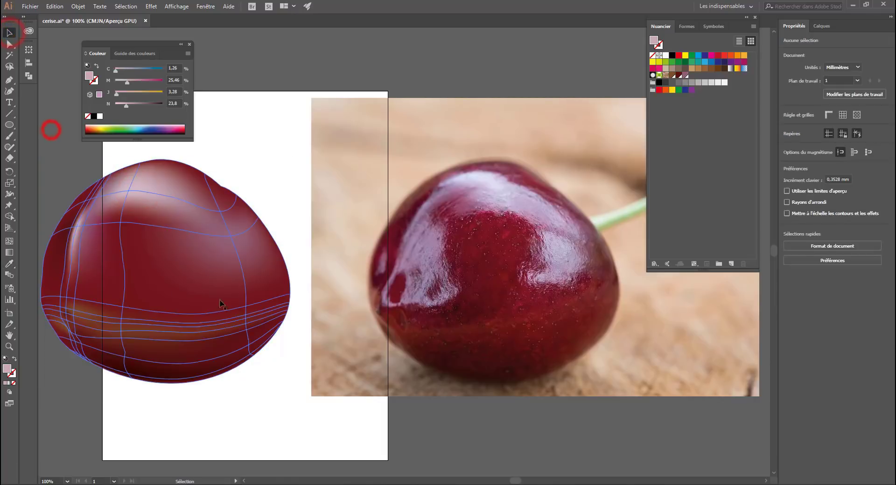
left_click(169, 269)
left_click_drag(159, 324, 180, 298)
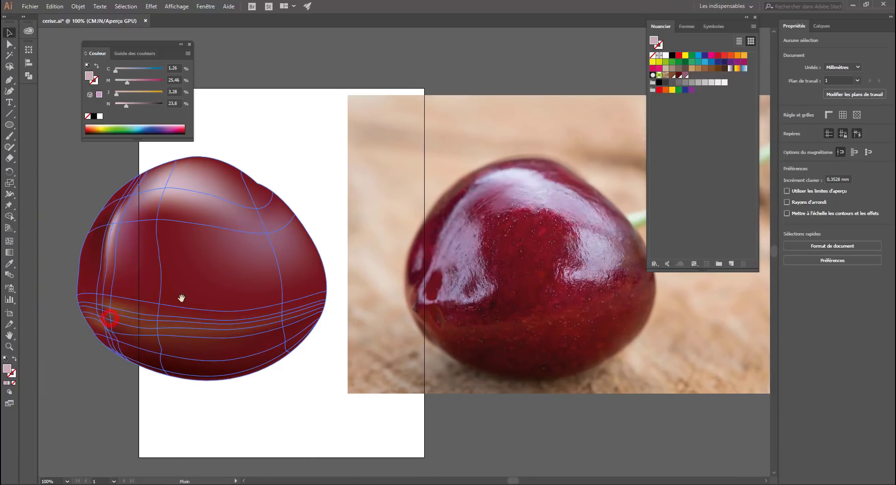
left_click(80, 144)
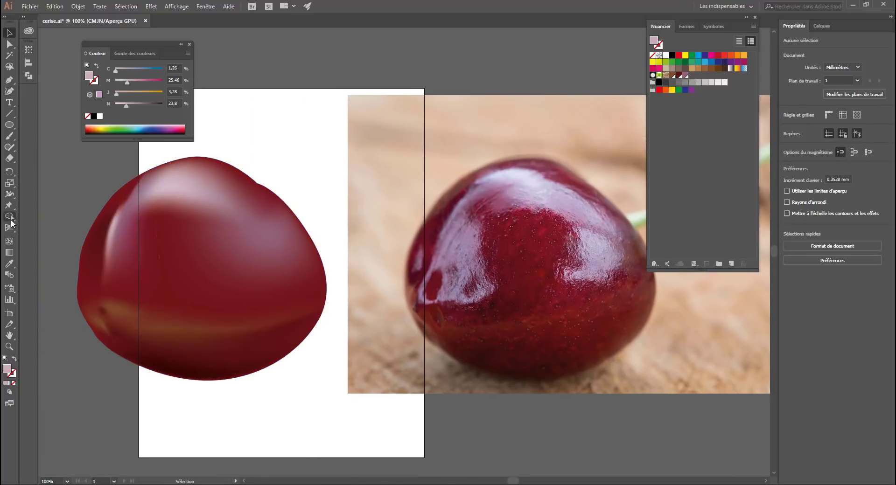
- Add a light pink mesh point near the cherry's left edge, at about X -37 mm, Y 129 mm, replacing an undone first placement
left_click(9, 241)
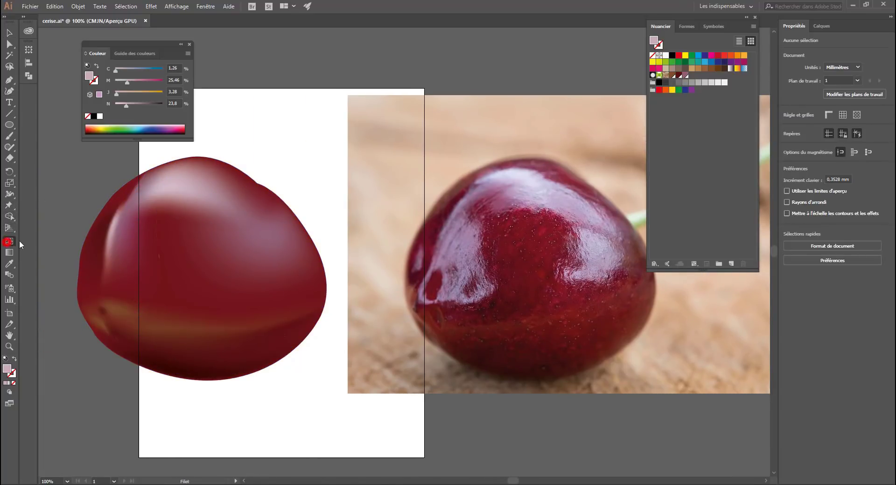
left_click(87, 260)
key("ctrl+z")
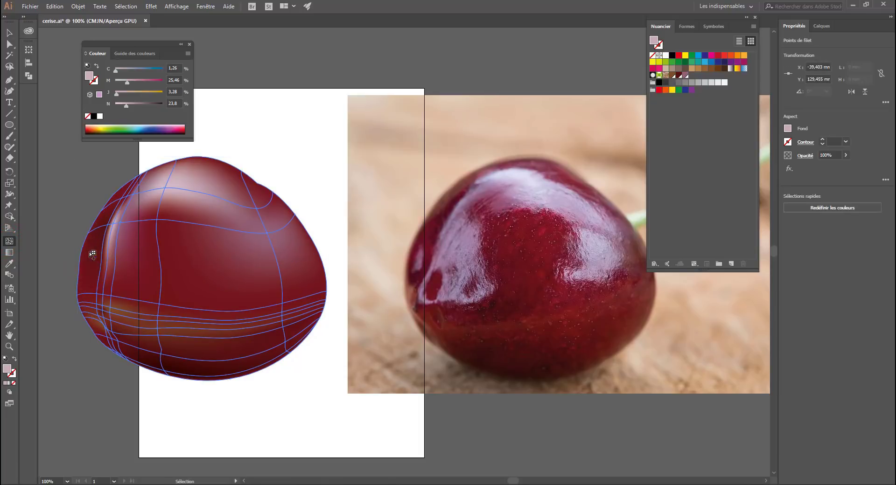
left_click(93, 260)
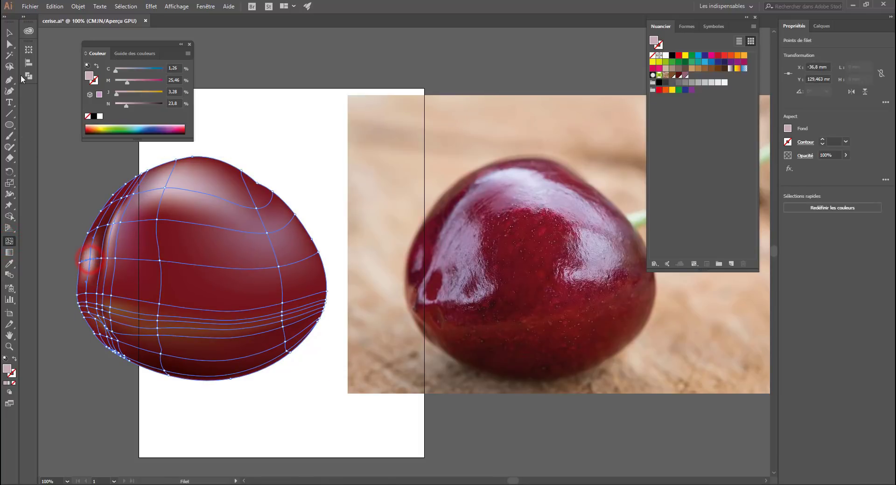
- Try to adjust the new light pink mesh point near the left edge with the Direct Selection tool at 200% zoom
left_click(9, 44)
key("ctrl+plus")
key("ctrl+plus")
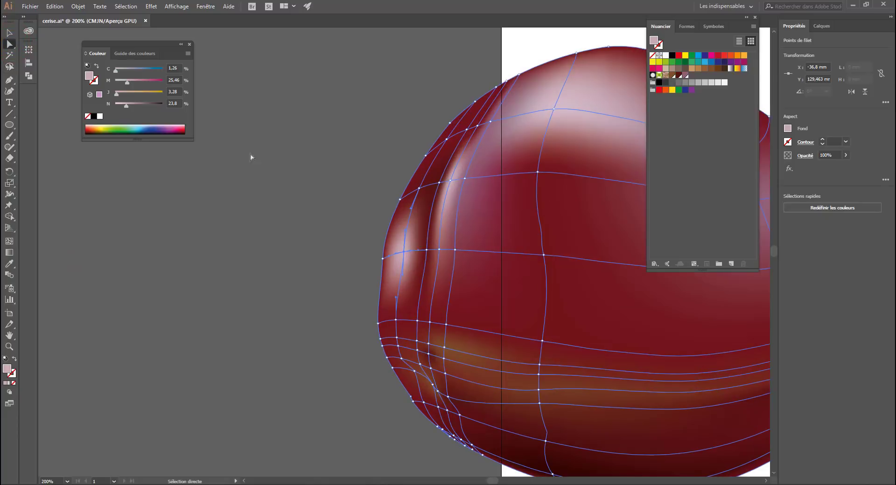
left_click_drag(404, 230, 400, 252)
left_click_drag(404, 251, 405, 251)
left_click(402, 276)
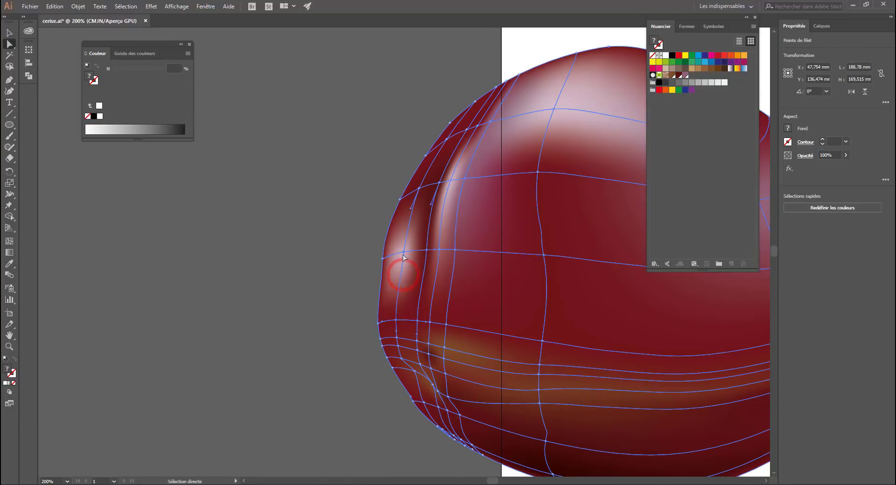
left_click(404, 251)
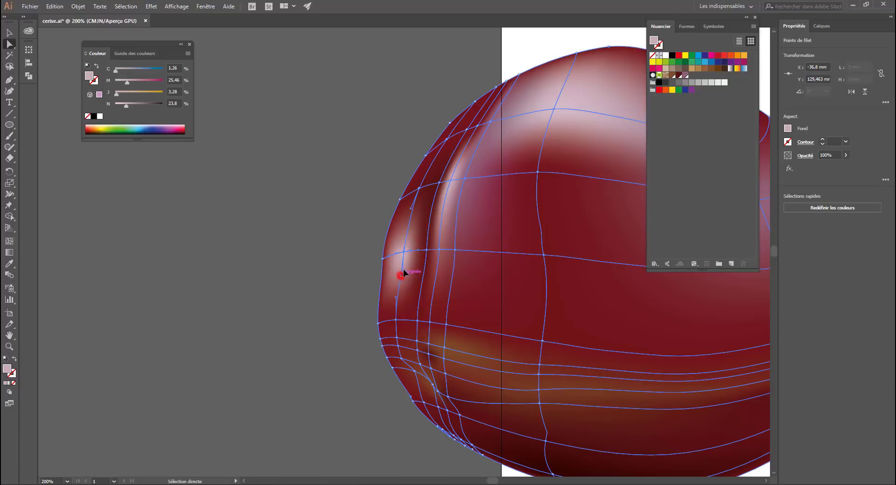
left_click_drag(404, 273, 402, 266)
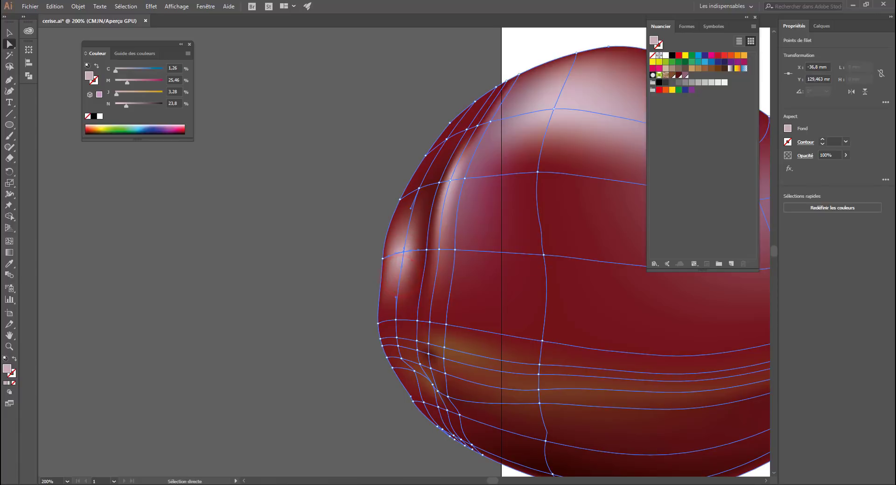
- Add one mesh point below and one above the light pink left-edge point, both colored with the C=38 M=96 J=83 N=63 swatch
left_click(10, 241)
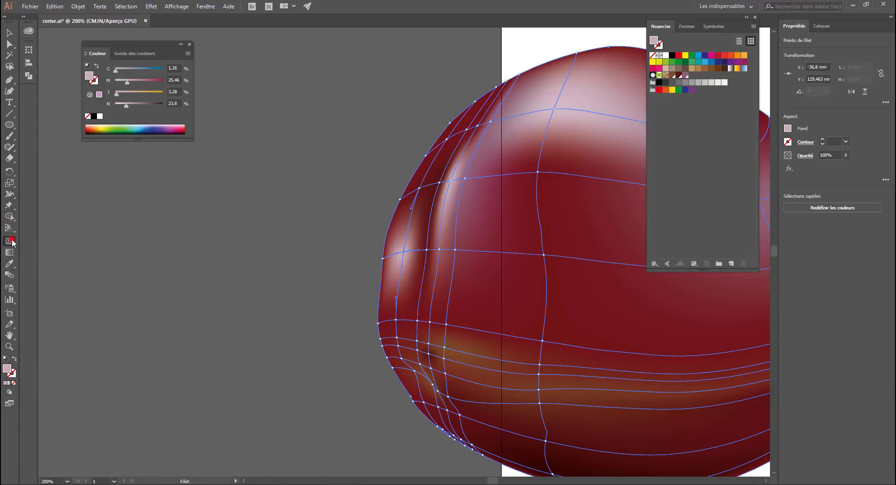
left_click(403, 283)
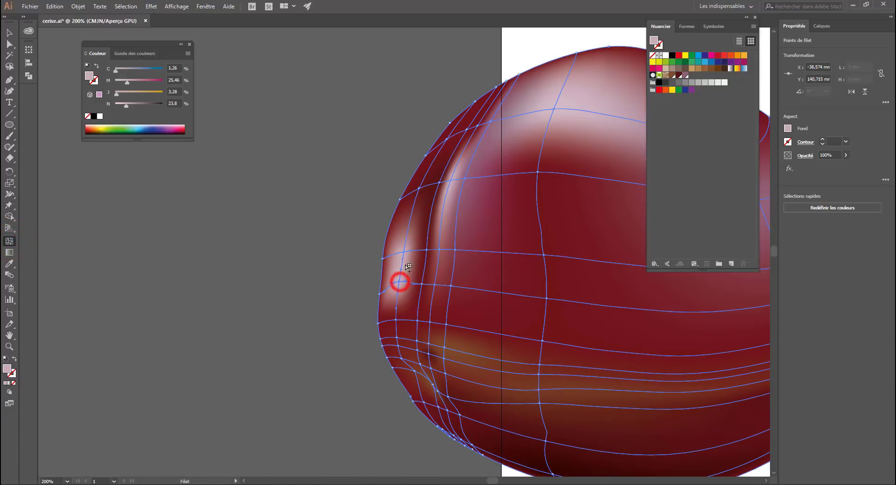
left_click(679, 75)
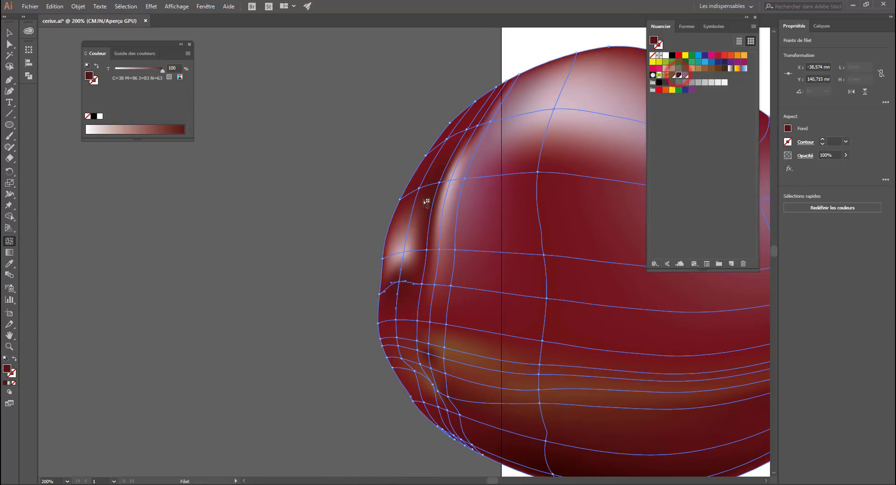
left_click(412, 214)
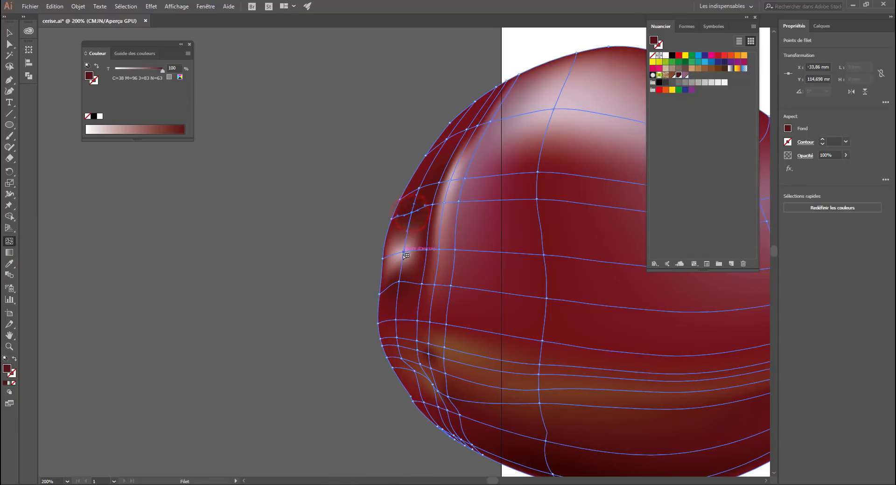
- Deselect the mesh and examine the whole cherry's shading beside the reference photo at 100% zoom
left_click_drag(410, 266, 176, 284)
key("ctrl+minus")
key("ctrl+minus")
key("ctrl+minus")
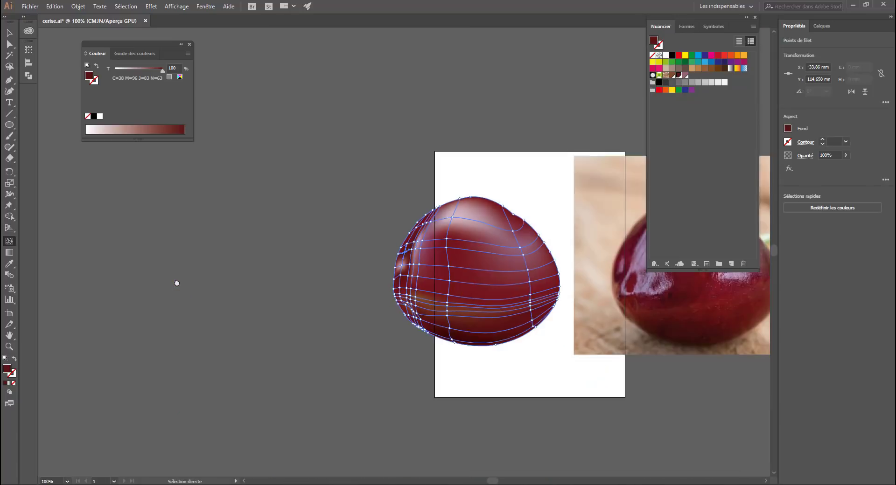
left_click_drag(395, 284, 205, 286)
left_click(9, 33)
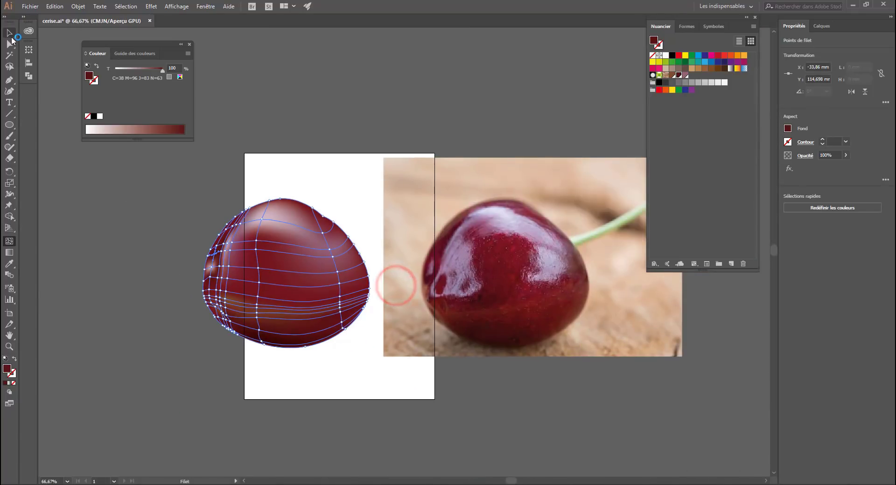
left_click(167, 209)
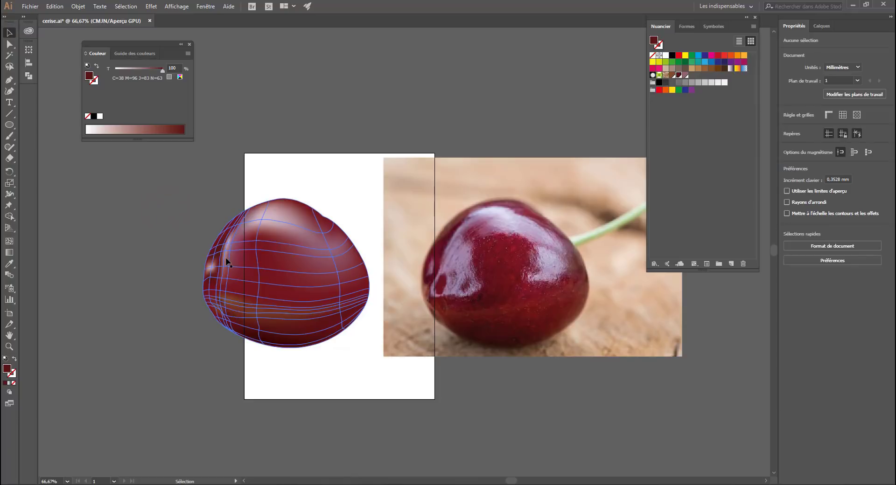
key("ctrl+plus")
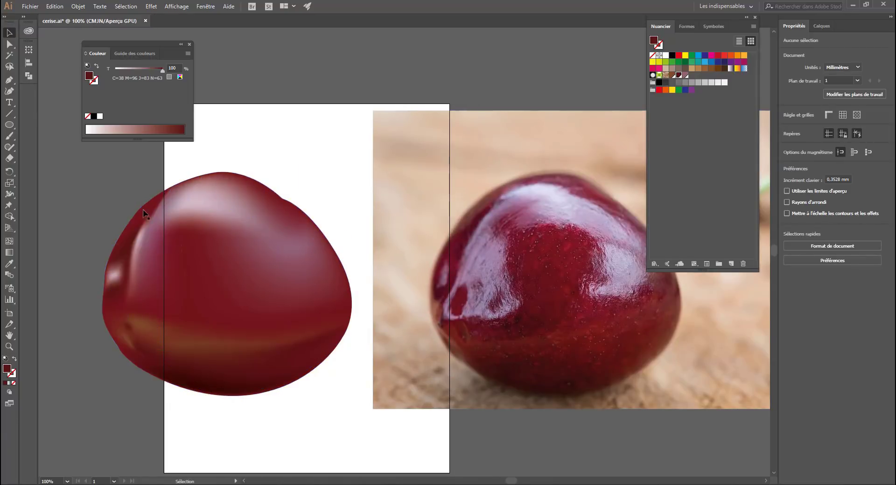
- Move the light pink mesh point of the upper highlight inward to about X 26 mm, Y 81 mm
left_click(176, 206)
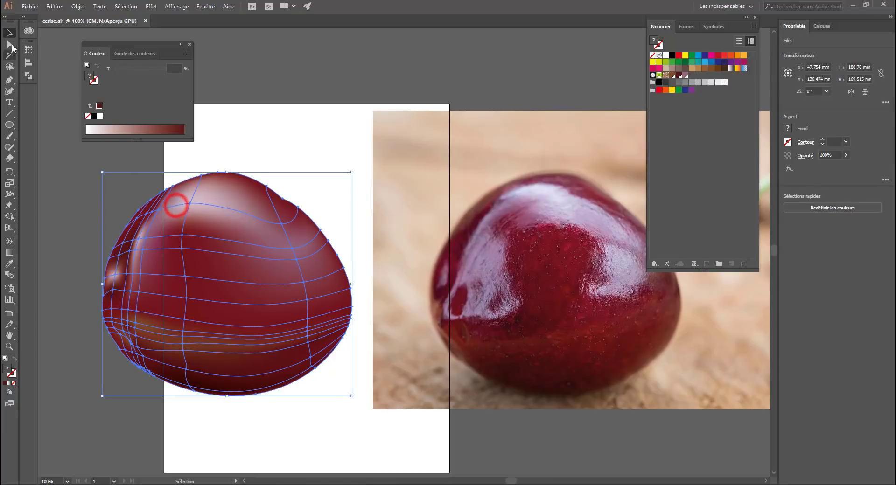
left_click(9, 44)
left_click(189, 202)
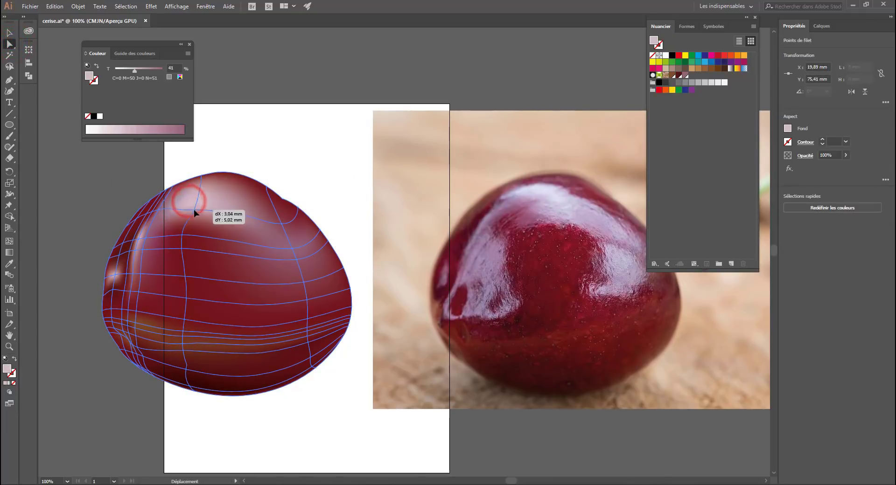
left_click_drag(189, 202, 199, 211)
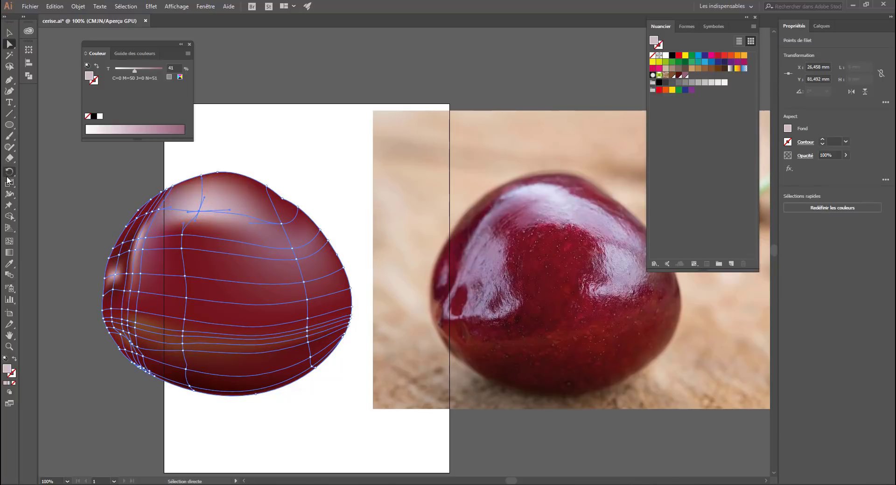
- Add a mesh point near the cherry's top at about X 64 mm, Y 67 mm, colored with the C=38 M=96 J=83 N=63 swatch
left_click(9, 241)
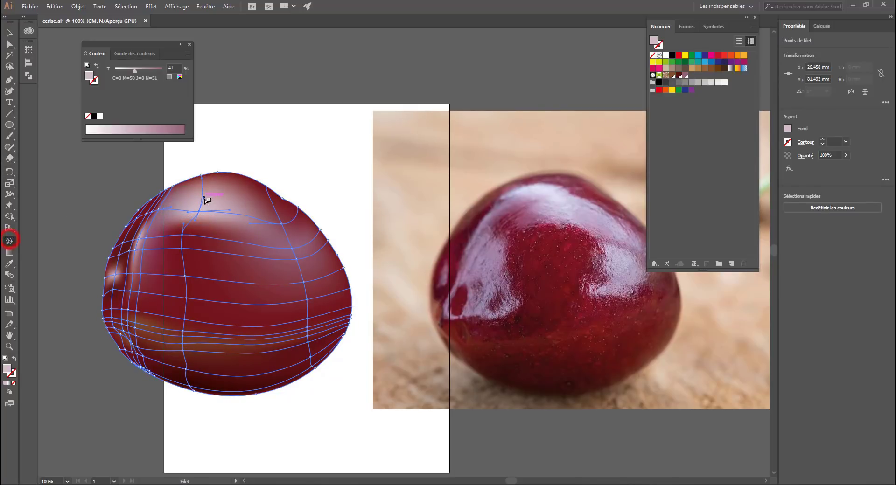
left_click(248, 192)
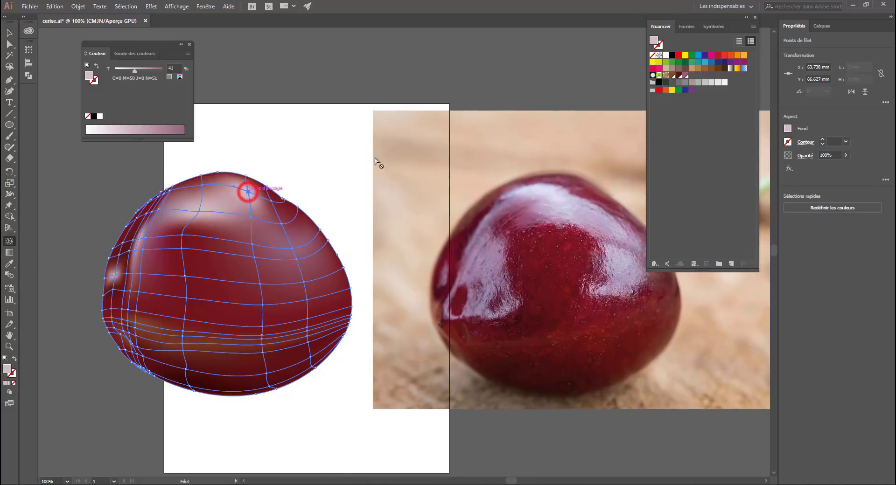
left_click(678, 75)
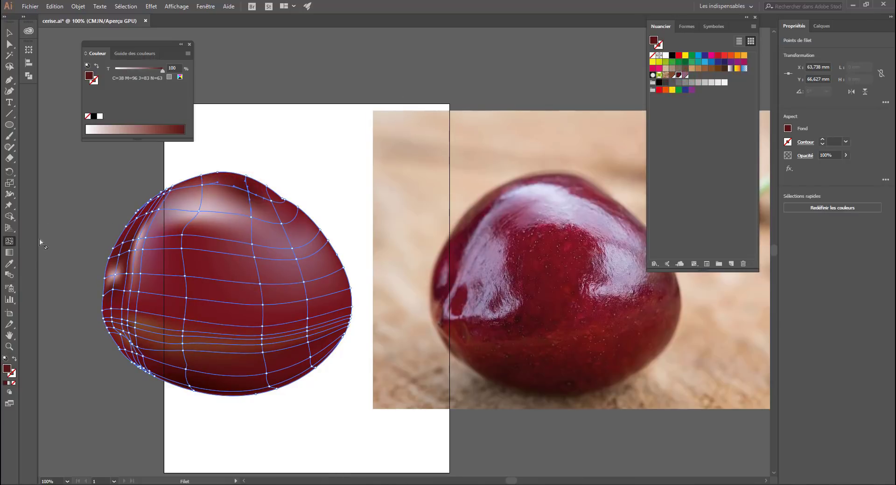
- Sample a red from the photo cherry's upper edge and save it as the global swatch C=30 M=92 J=63 N=37
left_click(8, 264)
left_click(594, 190)
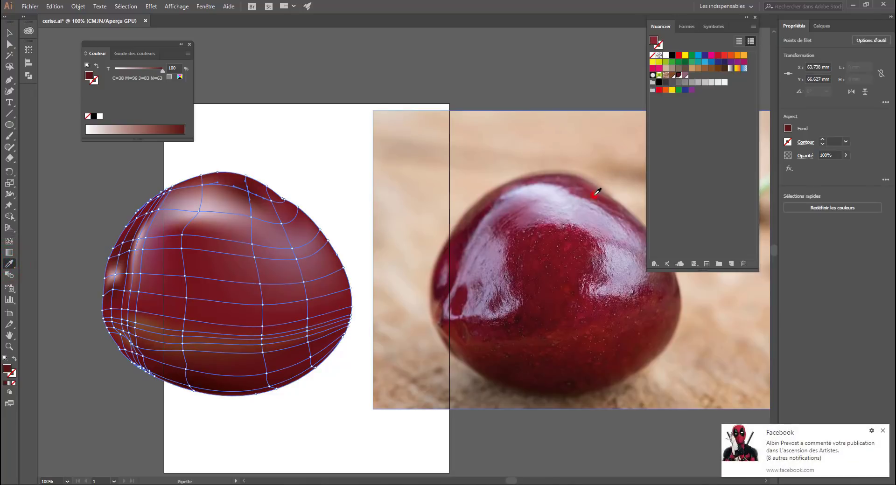
left_click(882, 431)
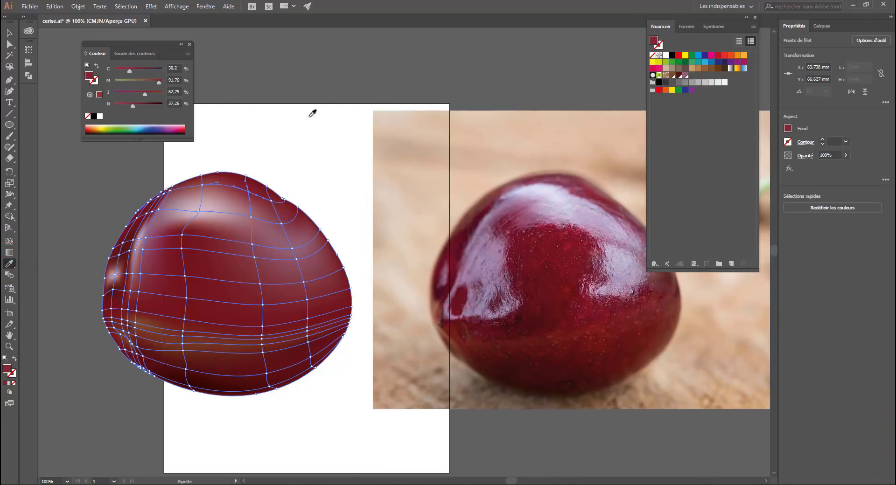
left_click(731, 263)
left_click(85, 172)
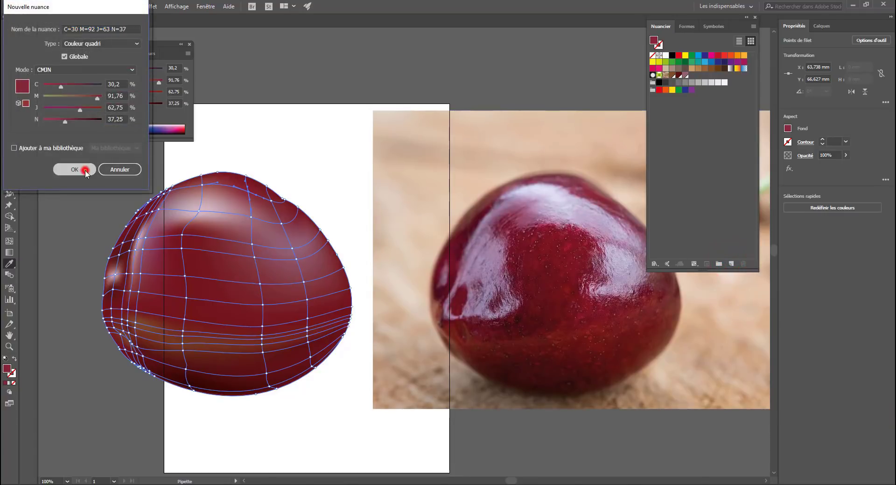
- Apply the C=30 M=92 J=63 N=37 swatch to the new top mesh point and its neighbor at about X 29 mm, Y 62 mm
left_click(9, 45)
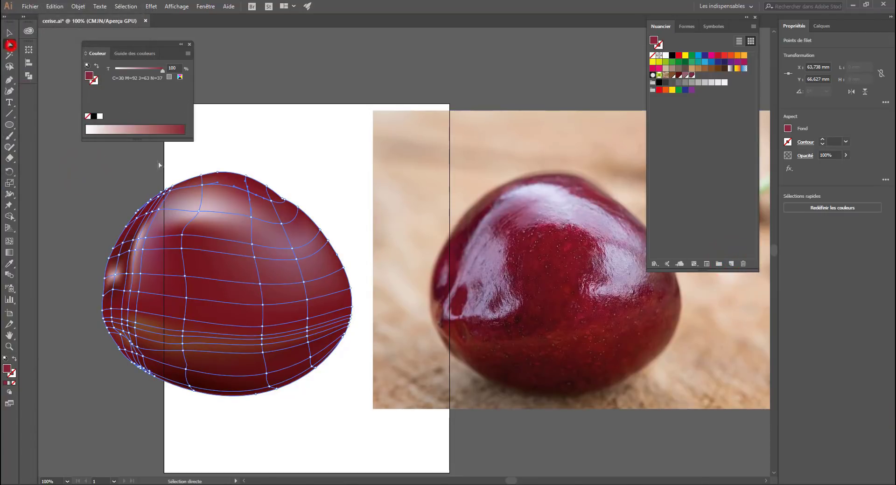
left_click(248, 191)
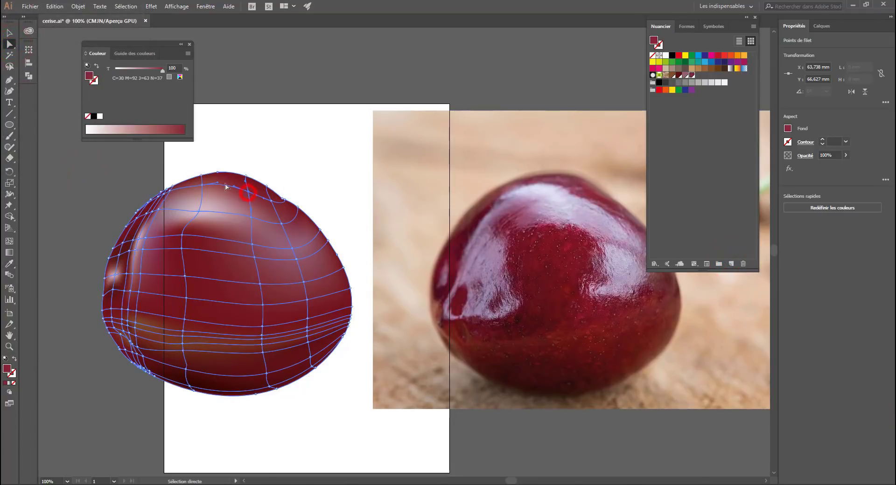
left_click(692, 76)
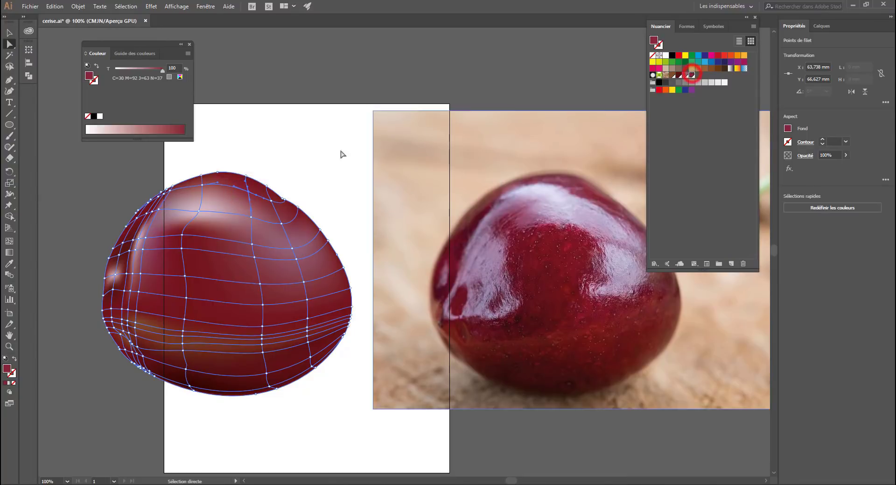
left_click(227, 177)
left_click(201, 187)
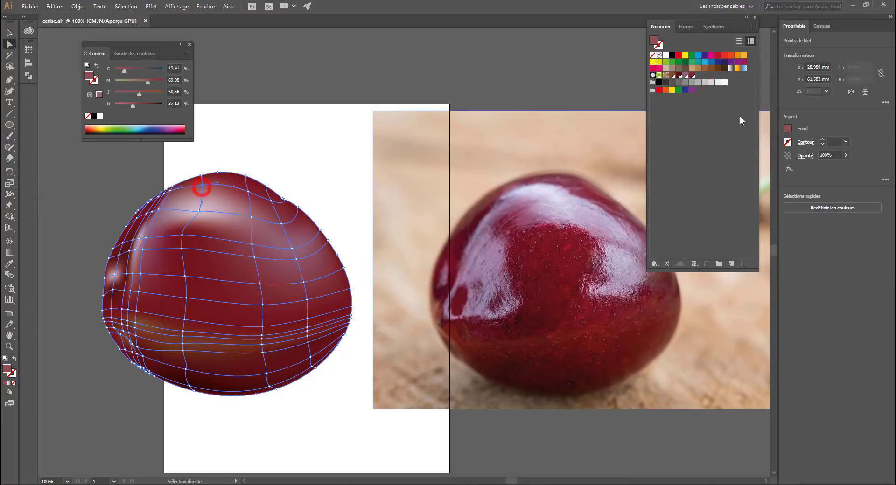
left_click(692, 76)
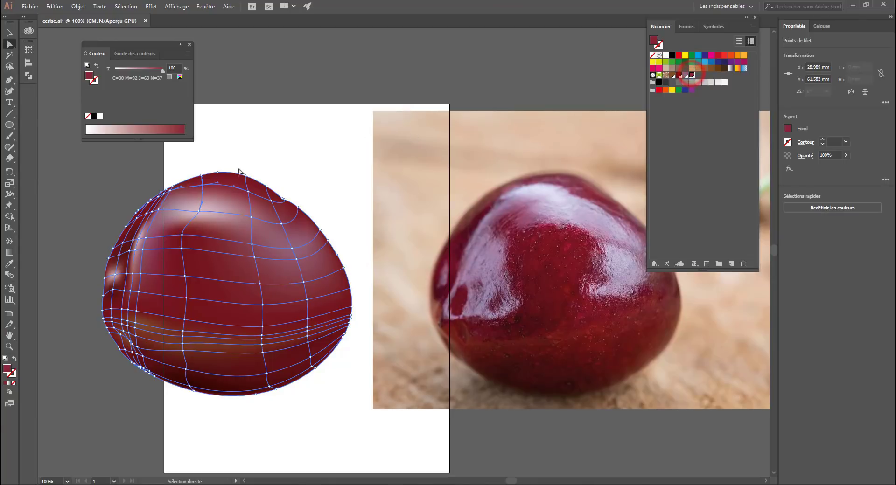
- Reposition the top mesh point to about X 66 mm, Y 67 mm and deselect the mesh
left_click(249, 197)
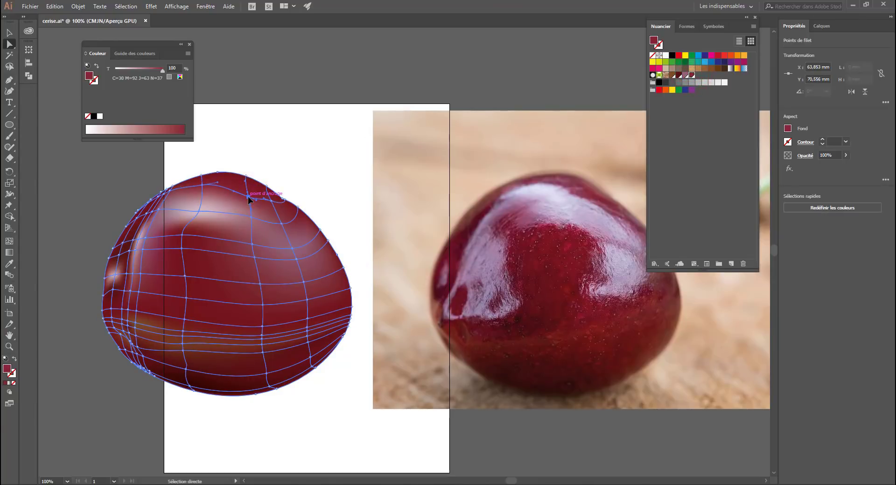
left_click_drag(249, 199, 253, 194)
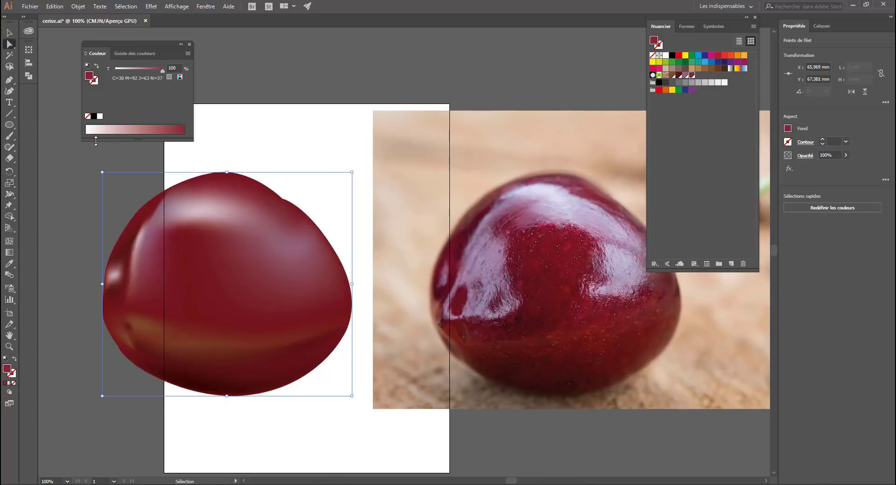
left_click(314, 444)
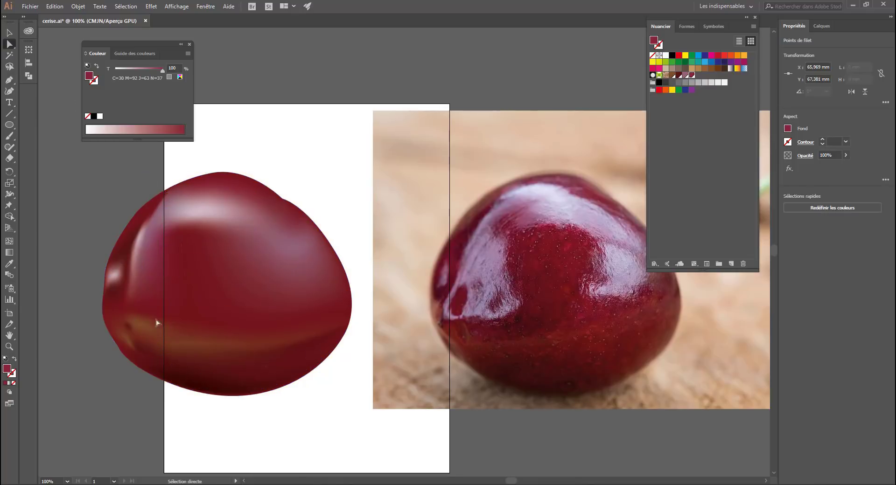
- Darken the light pink left-edge highlight point by setting its black (N) value to 41%, and deselect the mesh
left_click(239, 286)
key("v")
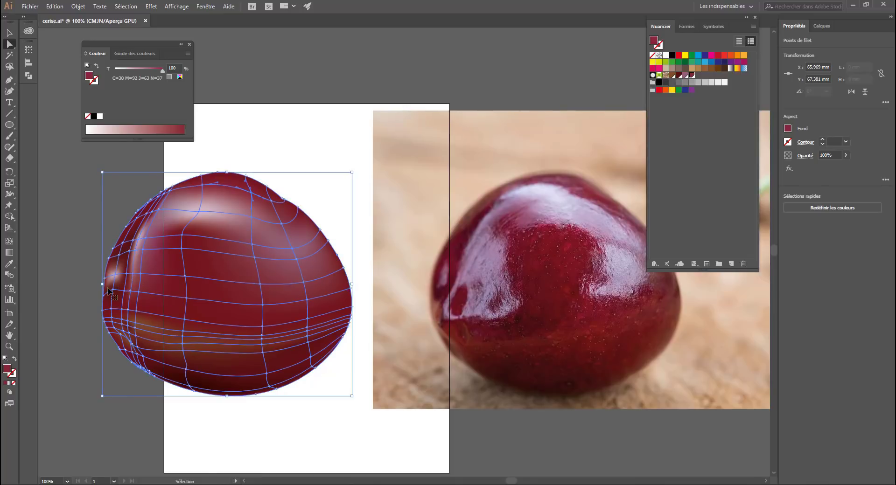
key("a")
left_click(115, 278)
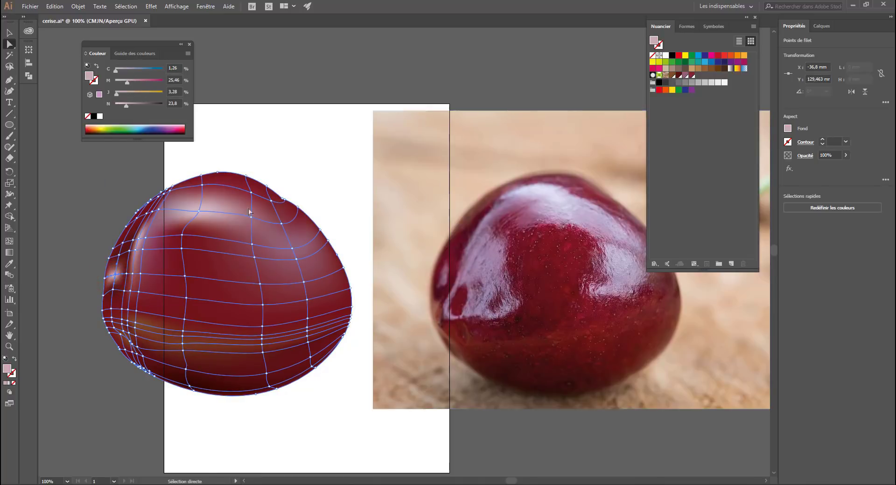
left_click_drag(129, 104, 138, 104)
left_click(134, 106)
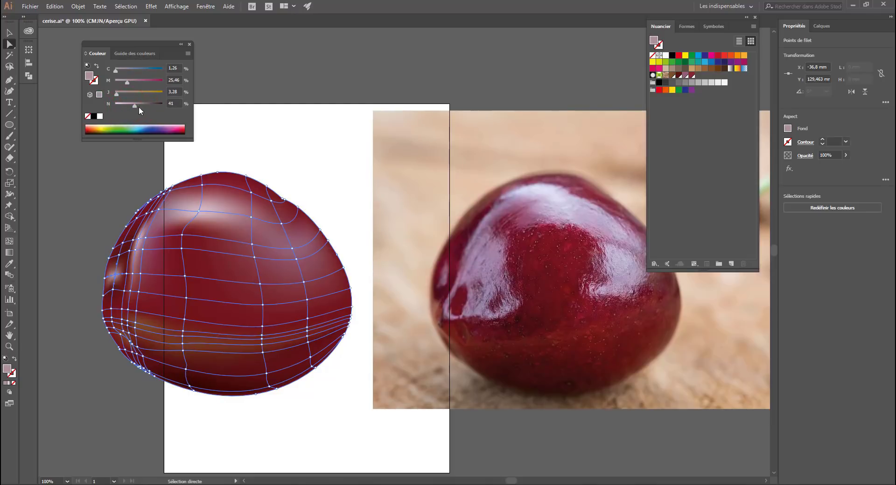
left_click(65, 294)
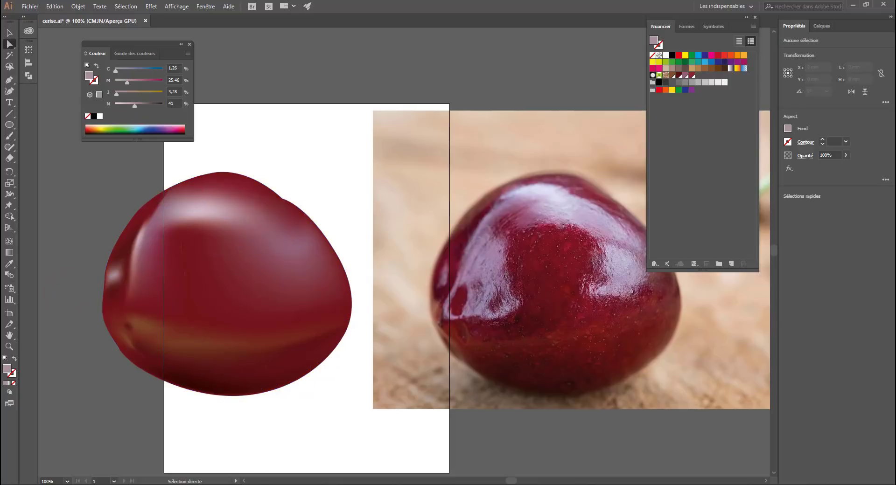
- Recolor the mesh point at about X -18 mm, Y 129 mm with a pink sampled from the edge of the cherry's upper highlight
left_click(237, 337)
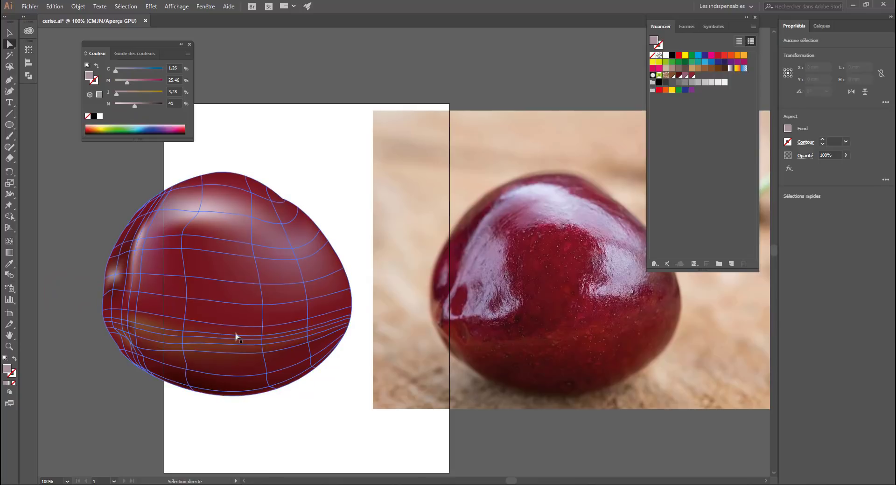
left_click(146, 277)
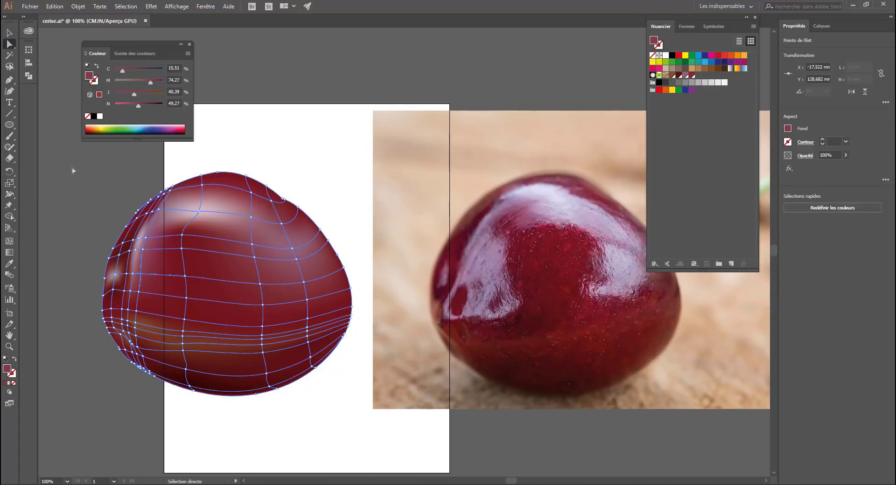
left_click(9, 264)
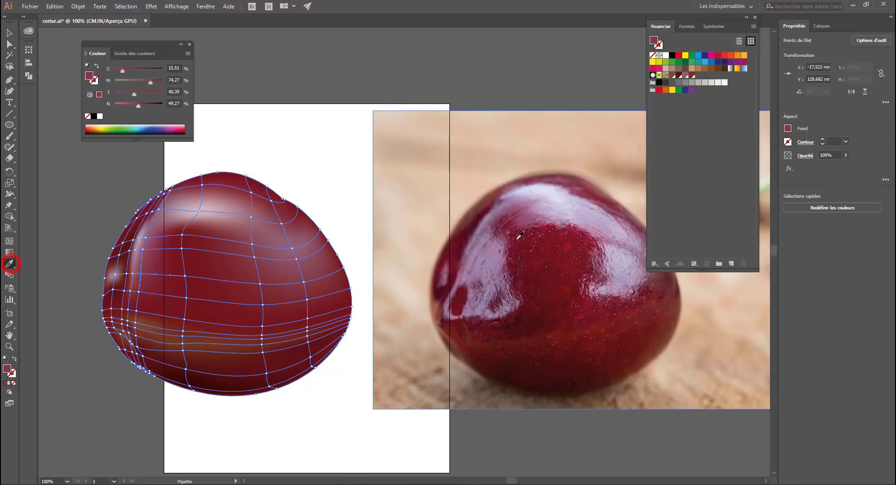
left_click(176, 217)
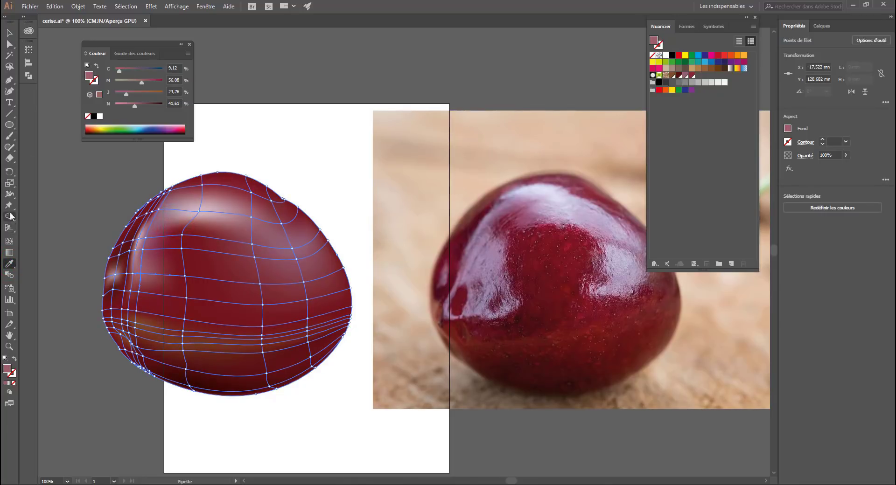
- Recolor the left highlight's mesh points near X -14 mm, Y 102 mm and X -16 mm, Y 110 mm with pinks sampled from the upper highlight's edge
left_click(9, 241)
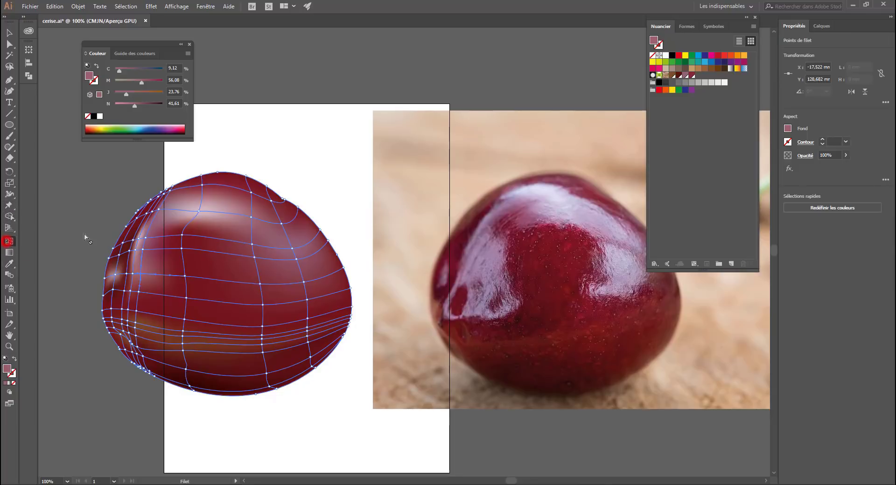
left_click(147, 239)
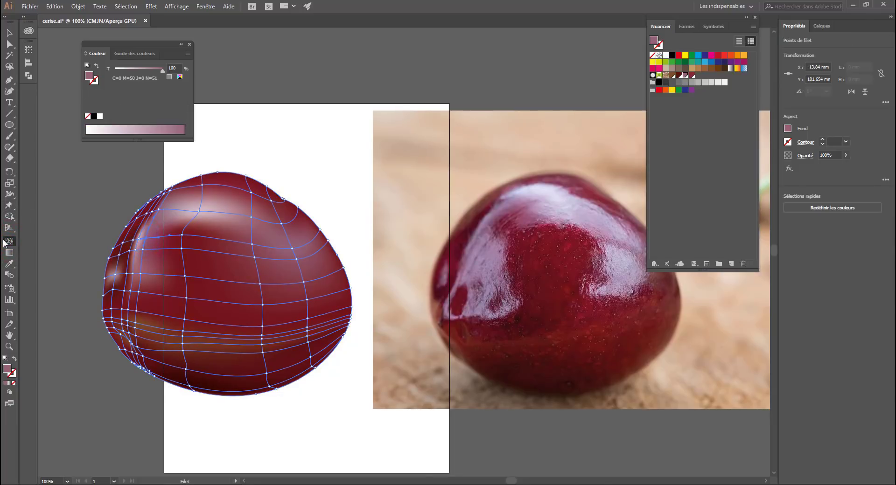
left_click(9, 263)
left_click(181, 221)
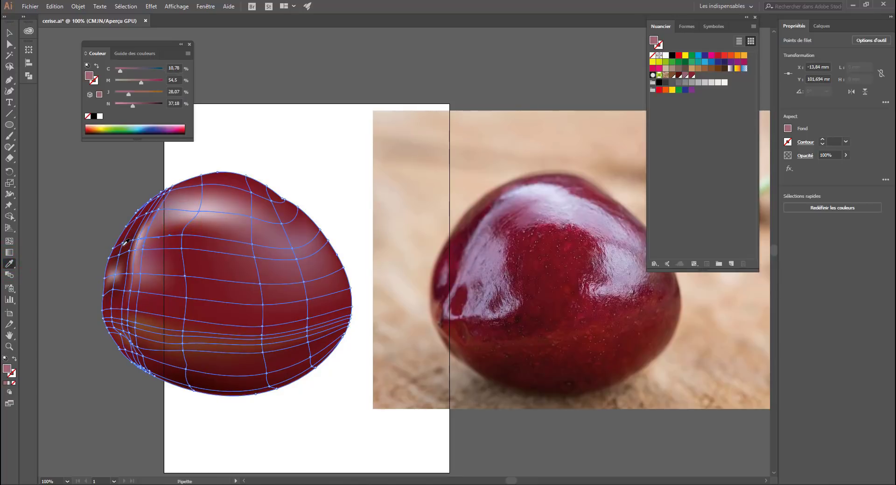
left_click(141, 252, "ctrl")
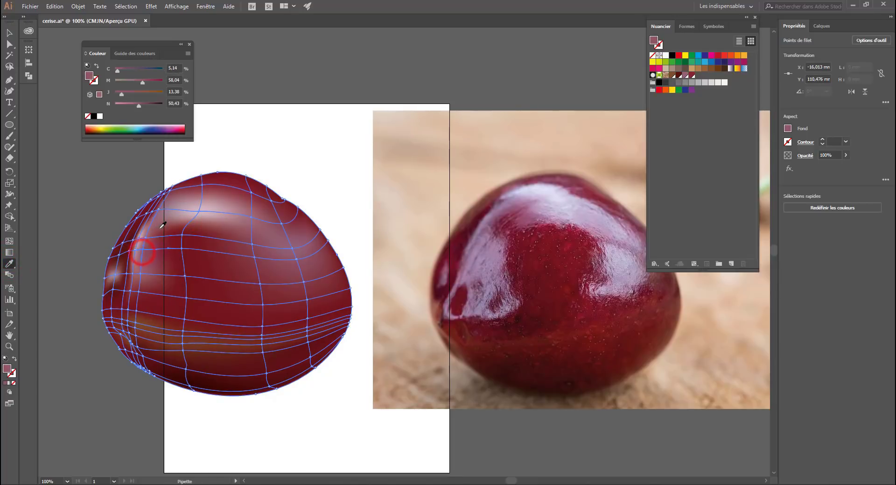
left_click(179, 220)
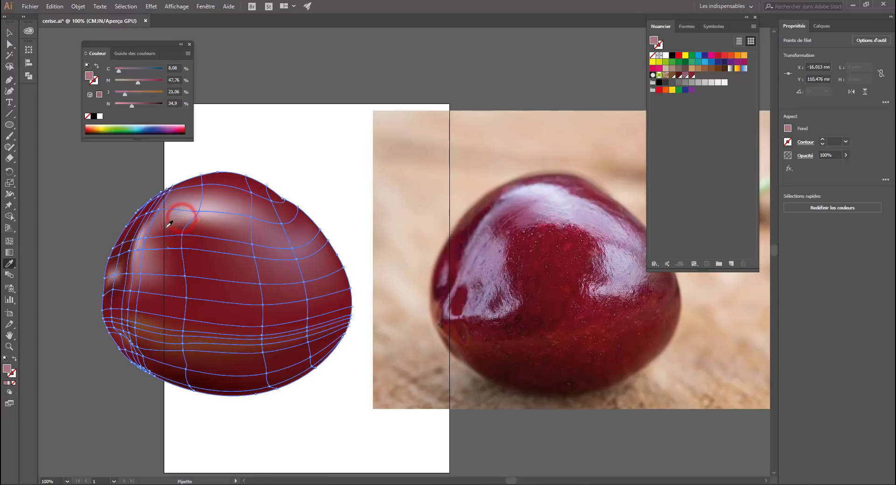
- Try a pink sampled from the upper highlight's left edge on the mesh point at about X 97 mm, Y 110 mm
left_click(292, 249, "ctrl")
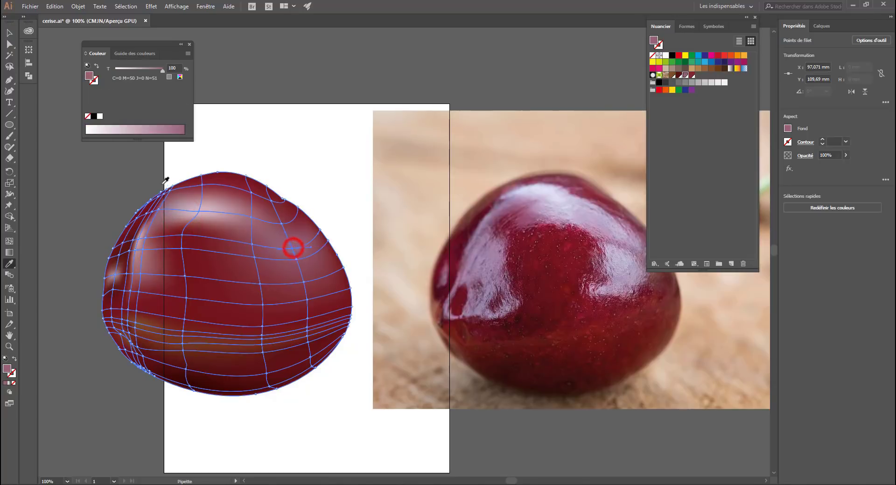
left_click(179, 218)
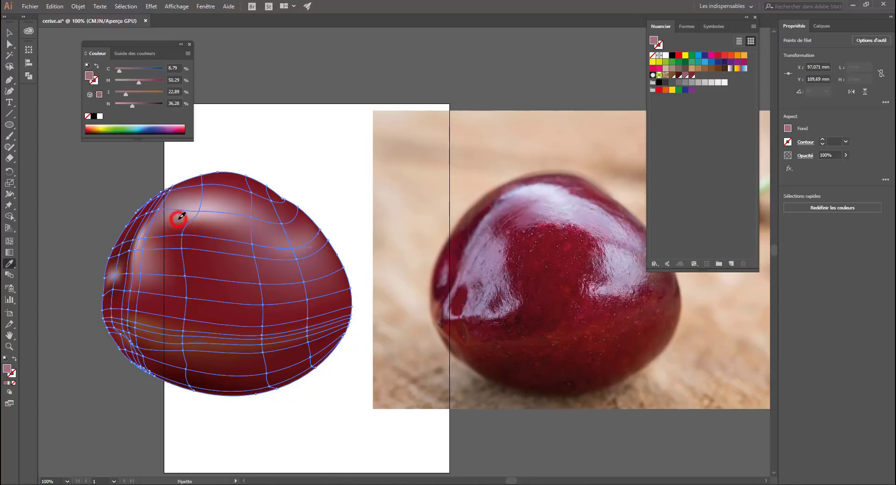
left_click(297, 260, "ctrl")
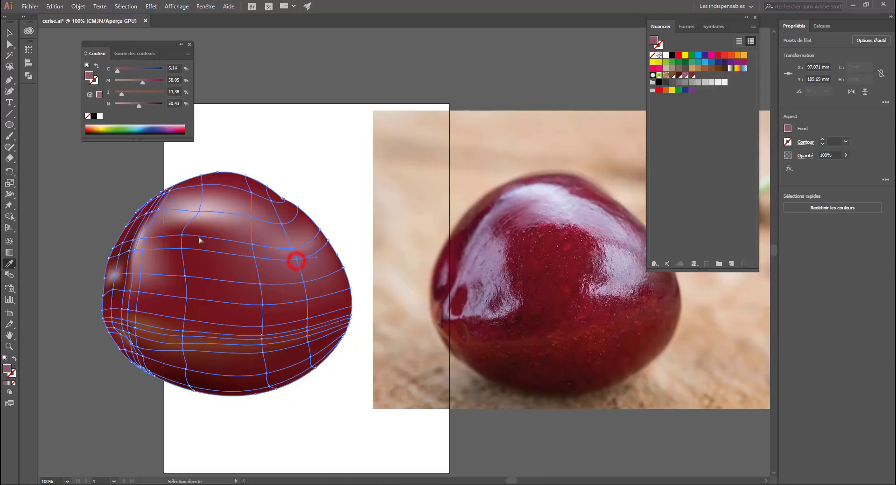
left_click(99, 116)
left_click(294, 250)
left_click(293, 251, "ctrl")
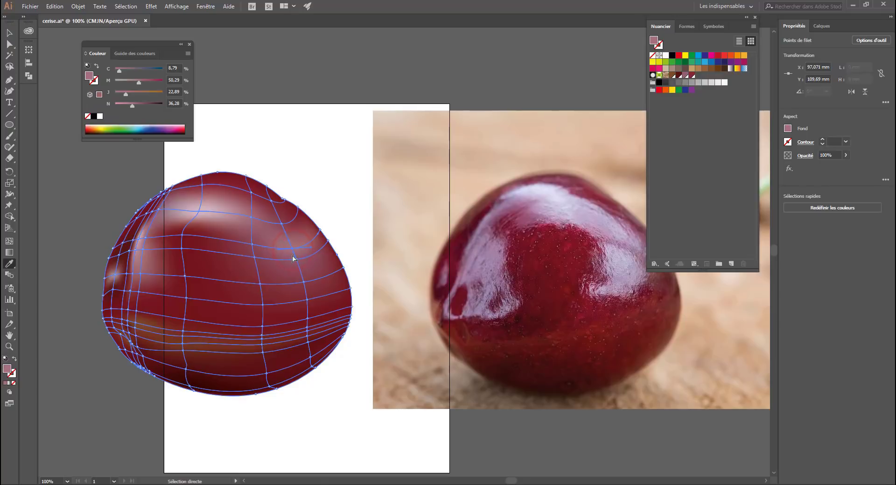
- Try white on the right highlight's mesh points at about X 100 mm, Y 118 mm and X 97 mm, Y 110 mm
left_click(295, 257, "ctrl")
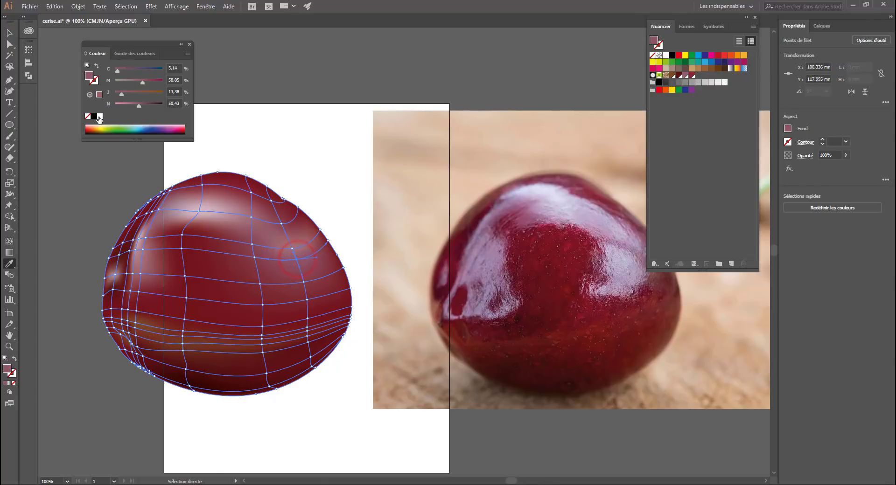
left_click(99, 116)
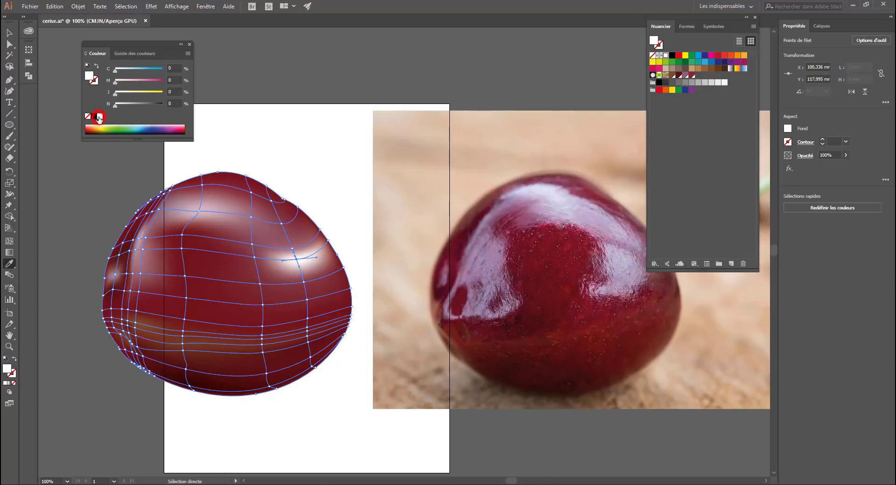
left_click(292, 252, "ctrl")
left_click(97, 118)
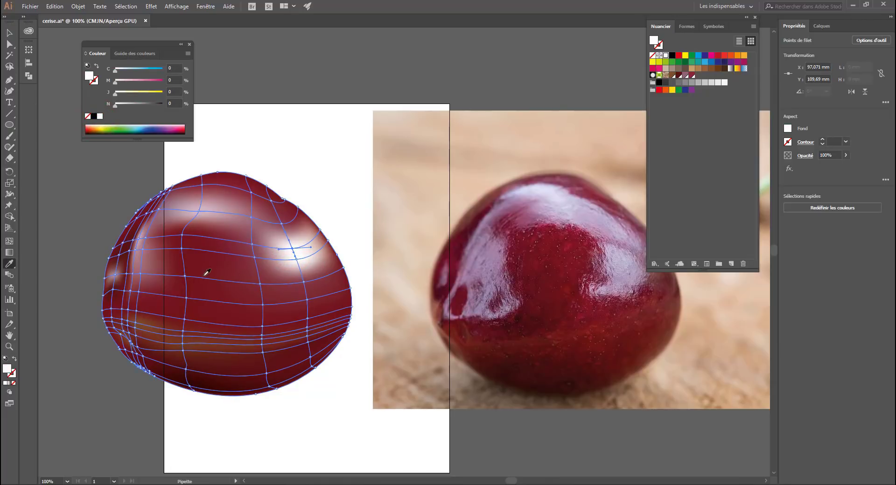
- Recolor the mesh points at about X 97 mm, Y 110 mm and X 100 mm, Y 118 mm with pinks sampled from the upper highlight
left_click(257, 214)
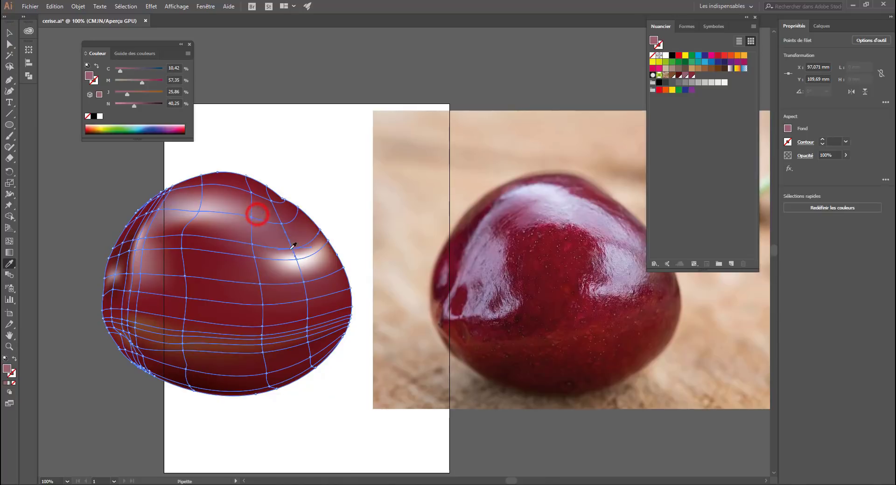
left_click(228, 205)
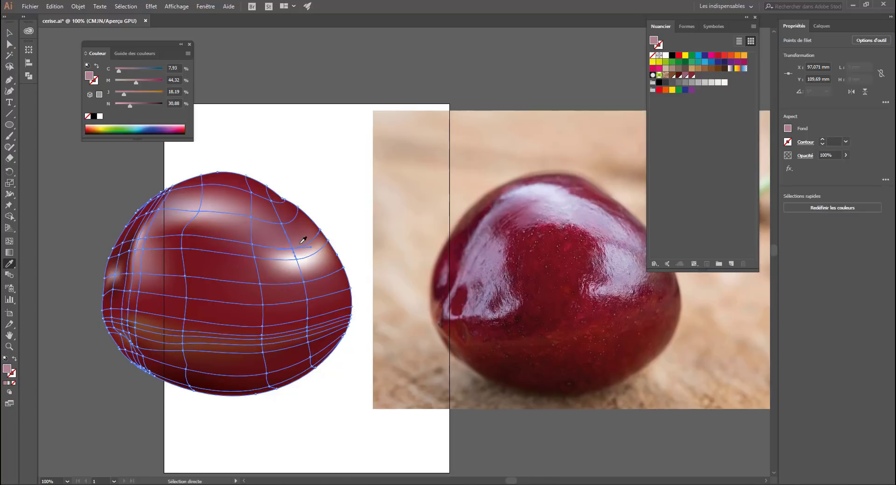
left_click(296, 259, "ctrl")
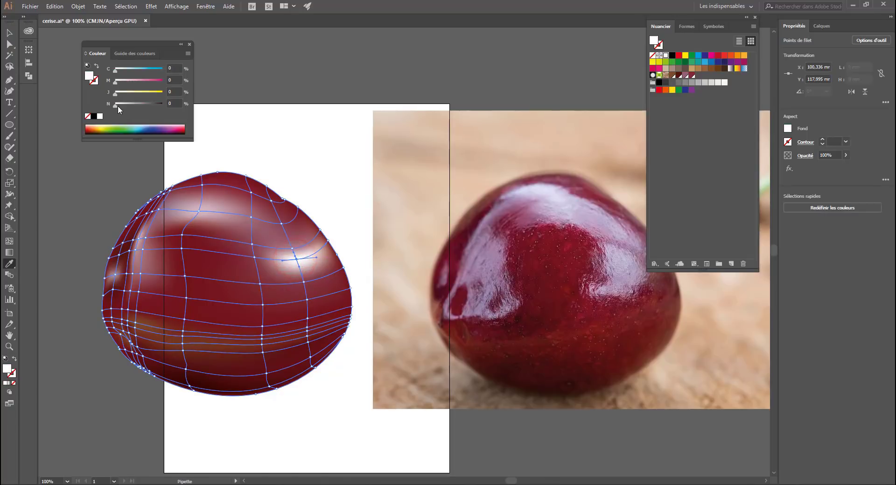
left_click(246, 197)
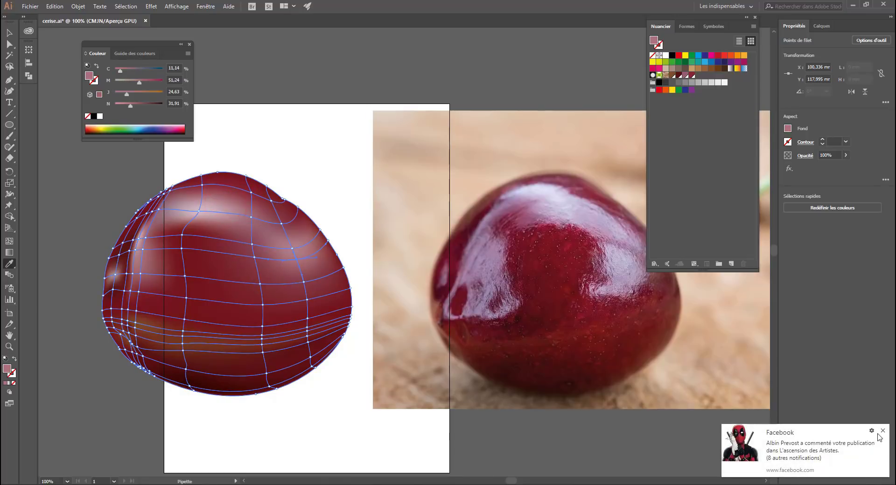
left_click(885, 432)
- Add a mesh point on the cherry's right side at about X 90 mm, Y 137 mm, fill it with white and deselect the mesh
left_click_drag(506, 336, 486, 302)
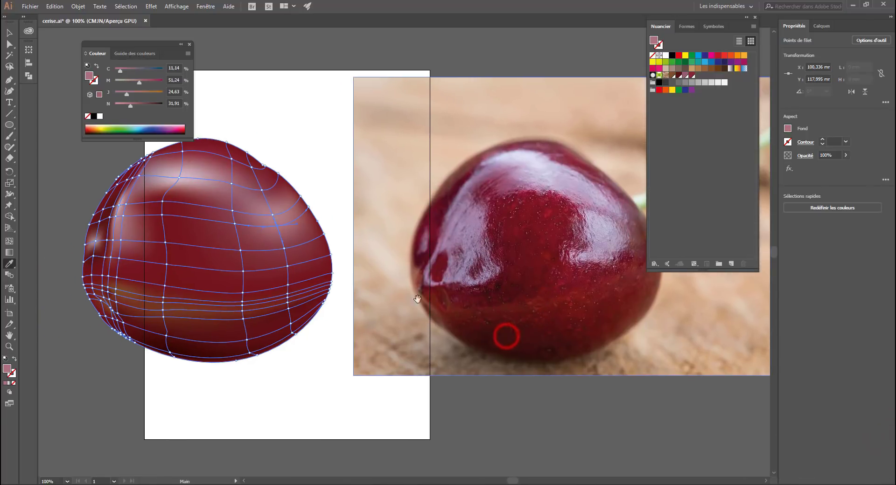
key("ctrl")
left_click(283, 250, "ctrl")
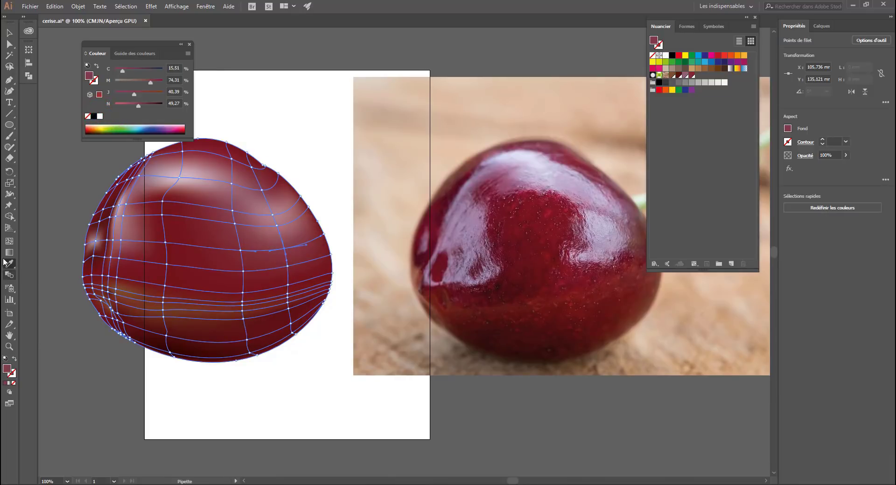
key("u")
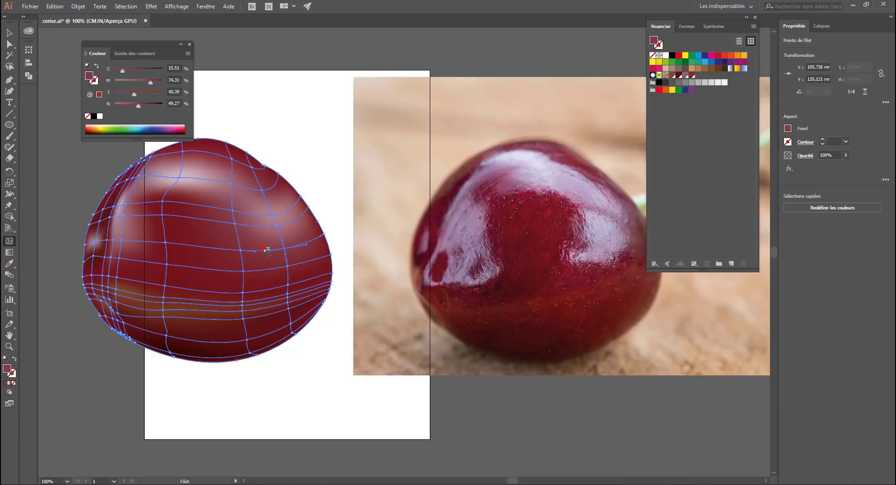
left_click(263, 251)
left_click(102, 115)
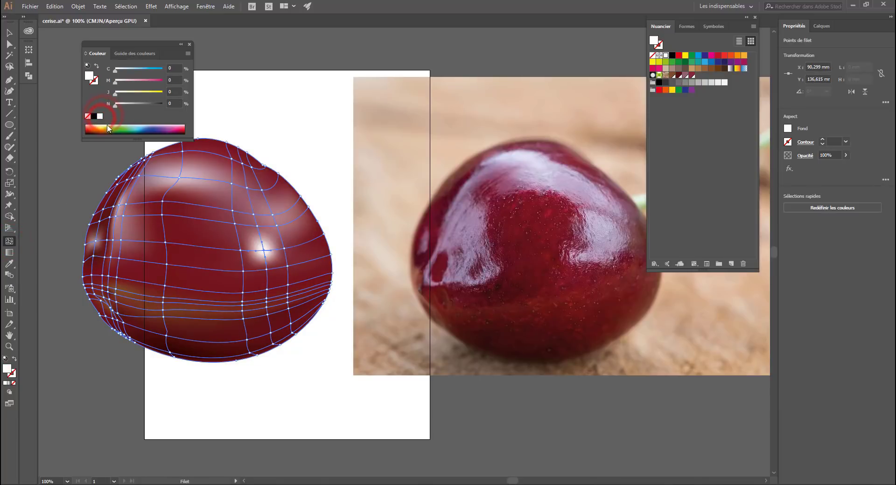
left_click(9, 32)
left_click(86, 171)
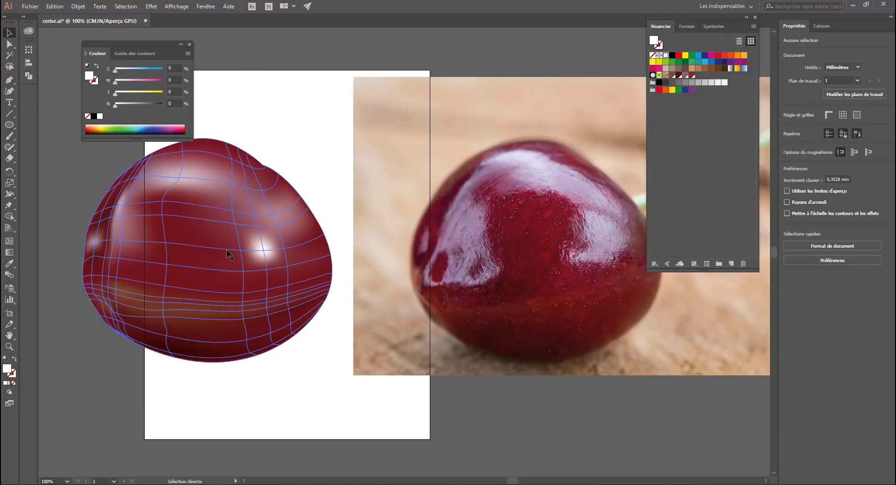
key("ctrl+minus")
key("ctrl+minus")
key("ctrl+minus")
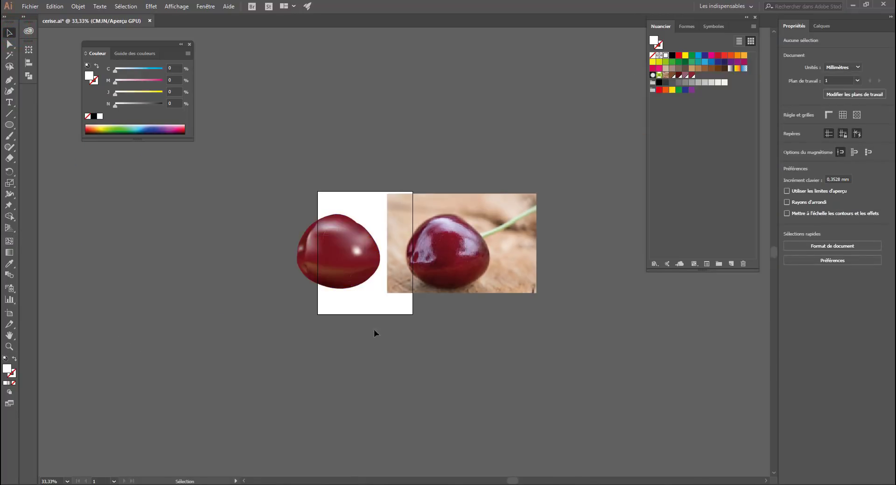
left_click_drag(337, 267, 271, 264)
key("ctrl+z")
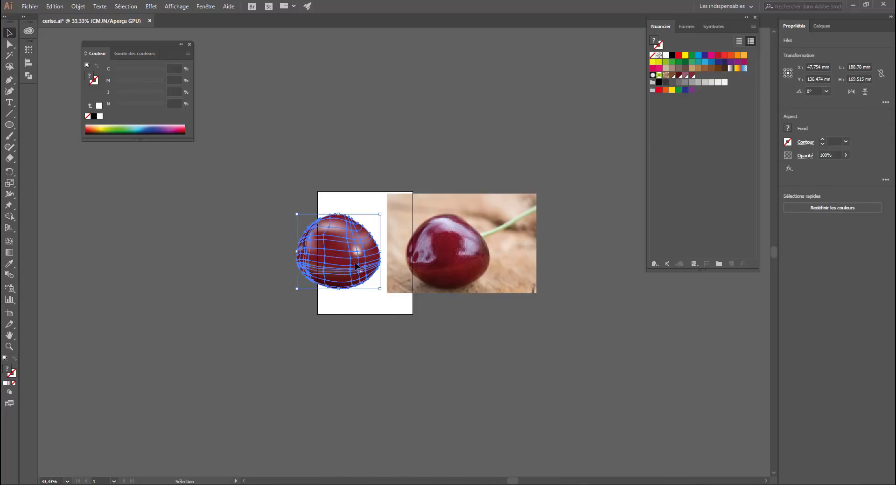
key("ctrl+plus")
key("ctrl+plus")
key("v")
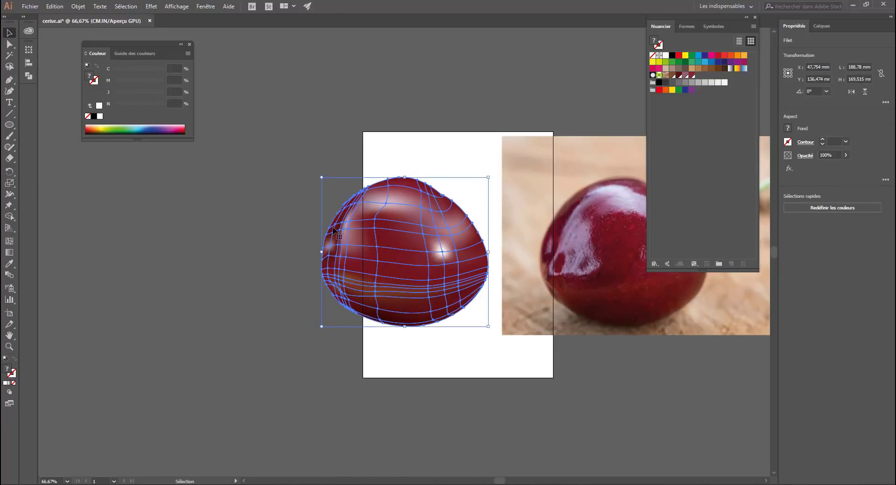
- Tint the white right highlight point by setting its black (N) to 21% and magenta (M) to 19%, and deselect the mesh
left_click(8, 44)
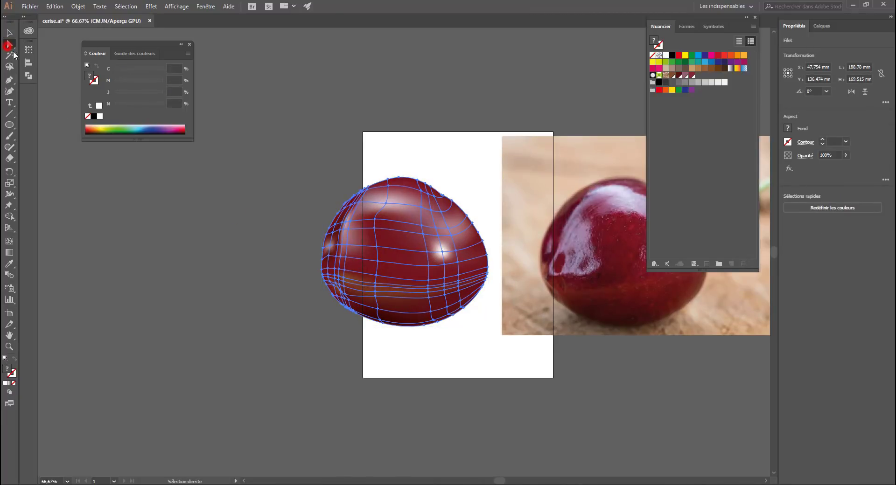
left_click(442, 252)
left_click(128, 106)
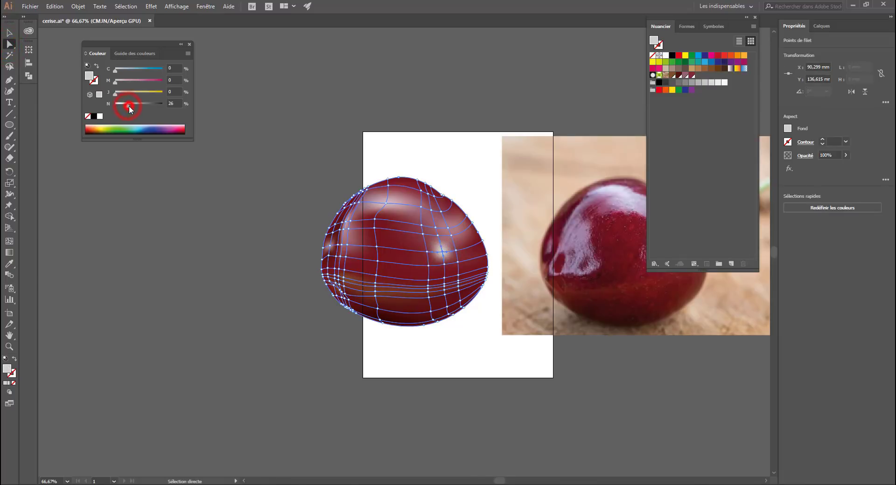
left_click_drag(129, 106, 126, 106)
left_click(133, 81)
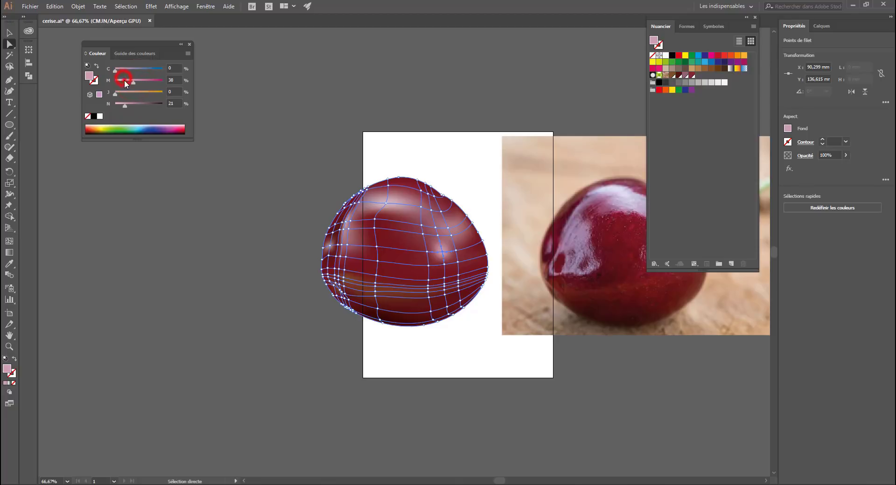
left_click(125, 81)
left_click_drag(238, 246, 59, 237)
left_click(111, 214)
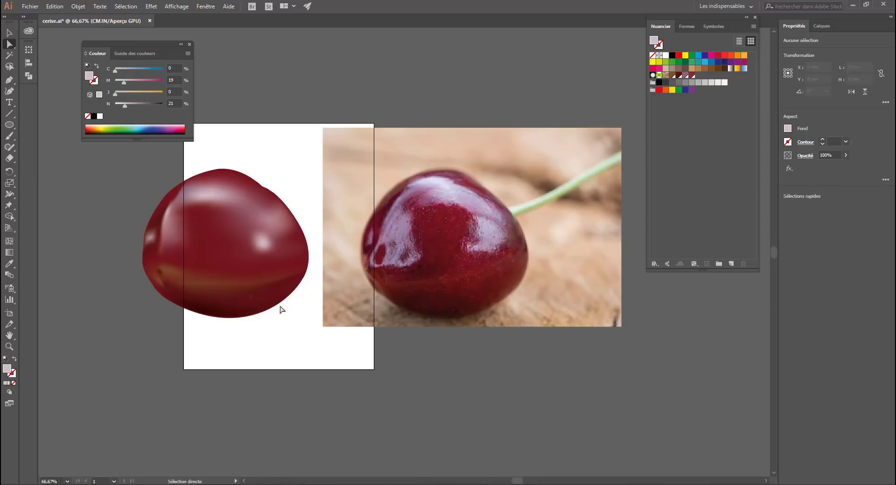
- Recolor the mesh point at about X -13 mm, Y 83 mm with the dark red swatch C=38 M=96 J=83 N=63 and deselect the mesh
key("ctrl+plus")
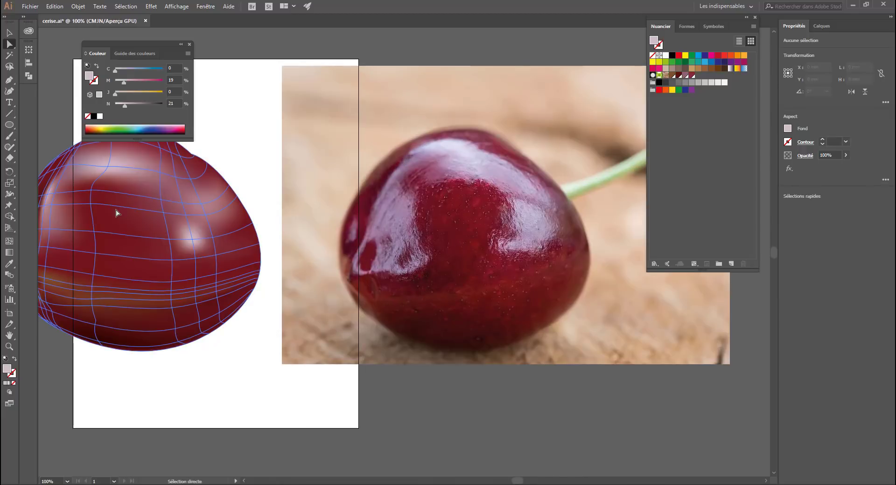
left_click_drag(115, 210, 289, 276)
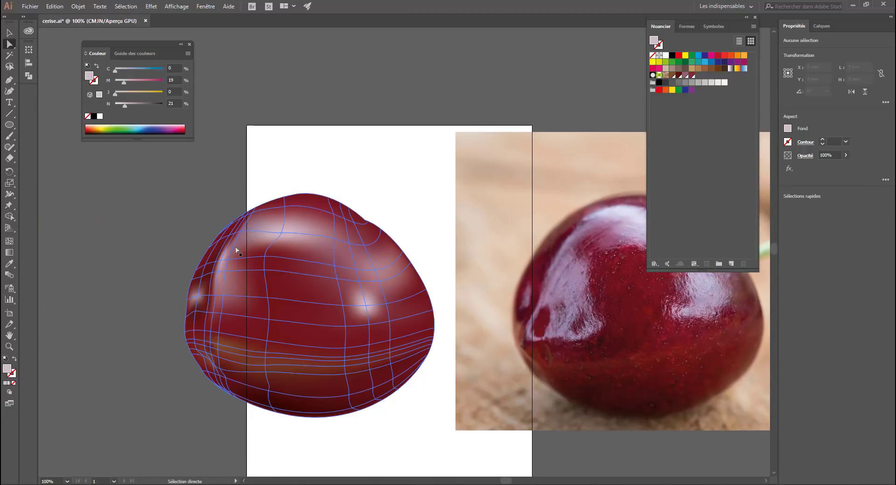
left_click(229, 235)
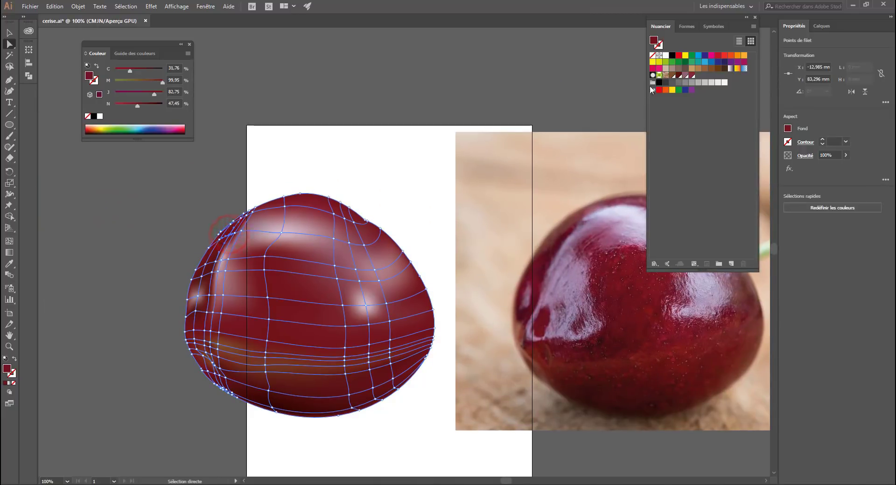
left_click(678, 76)
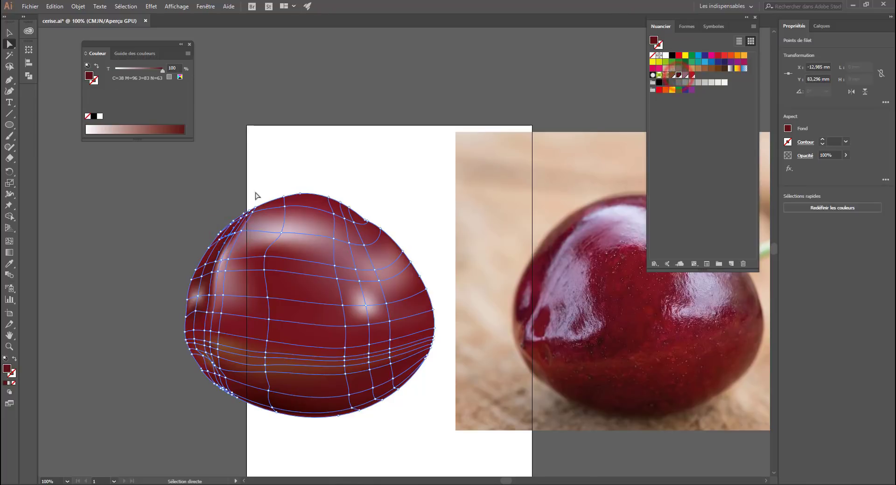
left_click(113, 190)
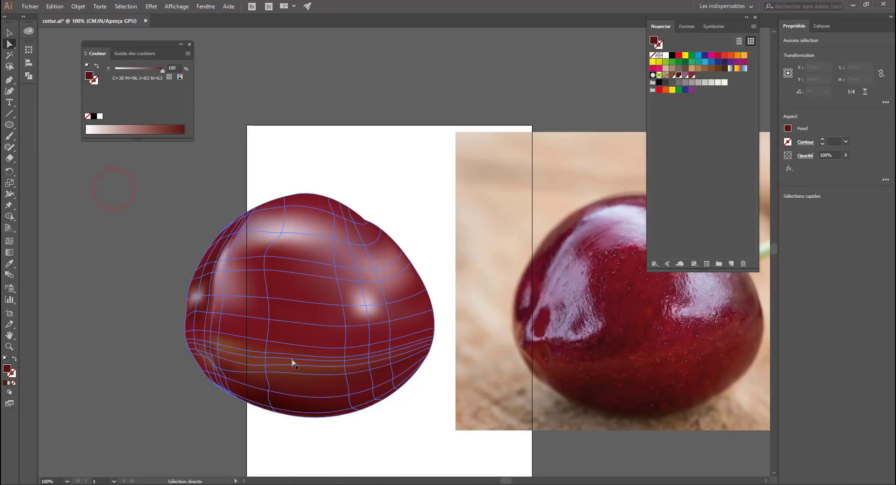
left_click_drag(221, 260, 214, 262)
left_click_drag(214, 259, 222, 265)
key("ctrl+z")
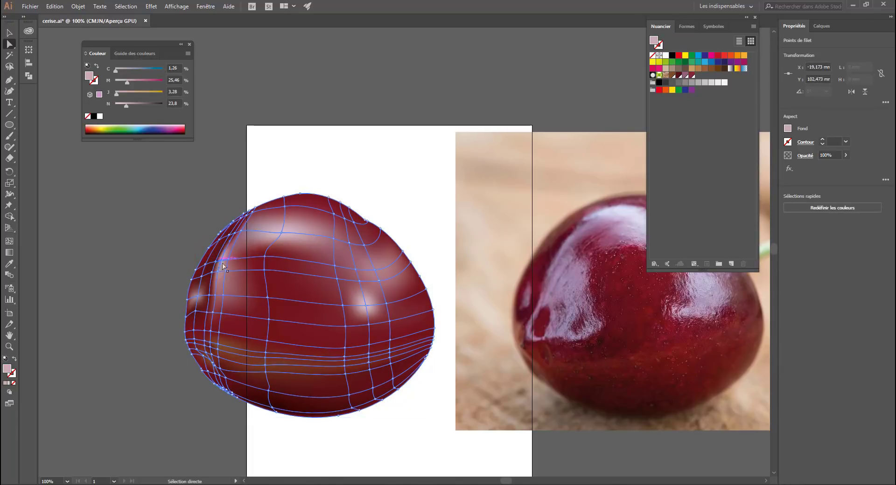
- Nudge the mesh point just above the left highlight slightly toward the cherry's center and deselect the mesh
left_click_drag(234, 233, 235, 234)
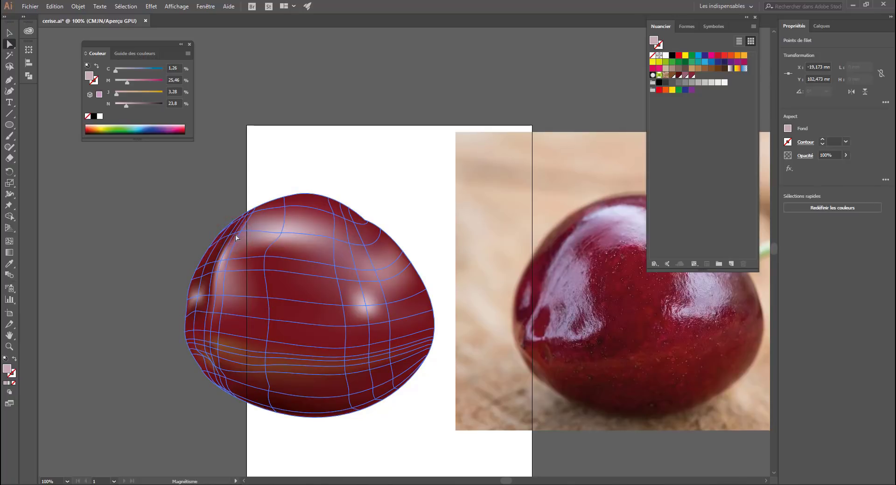
left_click(152, 224)
- Darken the mesh point in the cherry's upper-right notch, at about X 92 mm, Y 73 mm, by setting its black (N) to 68%
left_click_drag(298, 465, 211, 465)
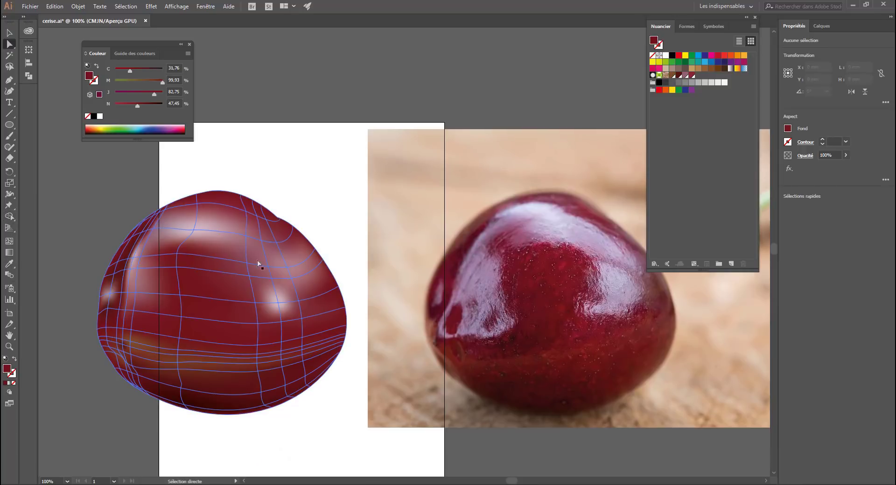
left_click(9, 241)
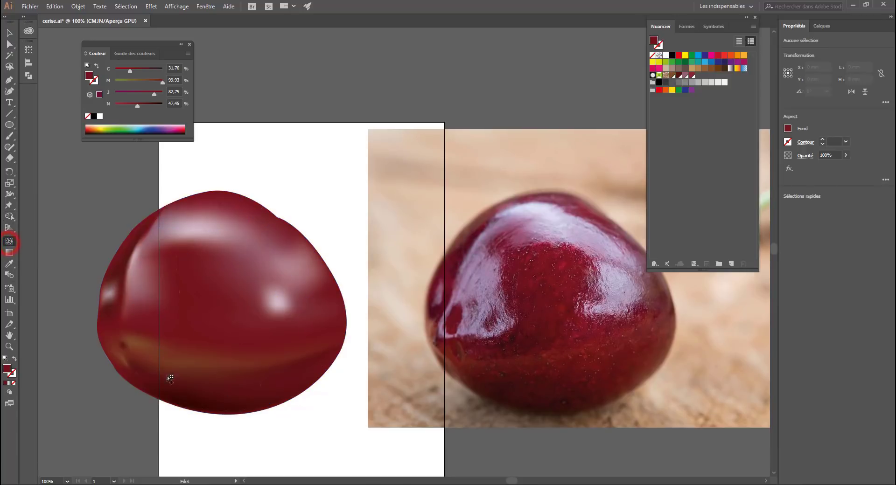
left_click(280, 219)
left_click(149, 105)
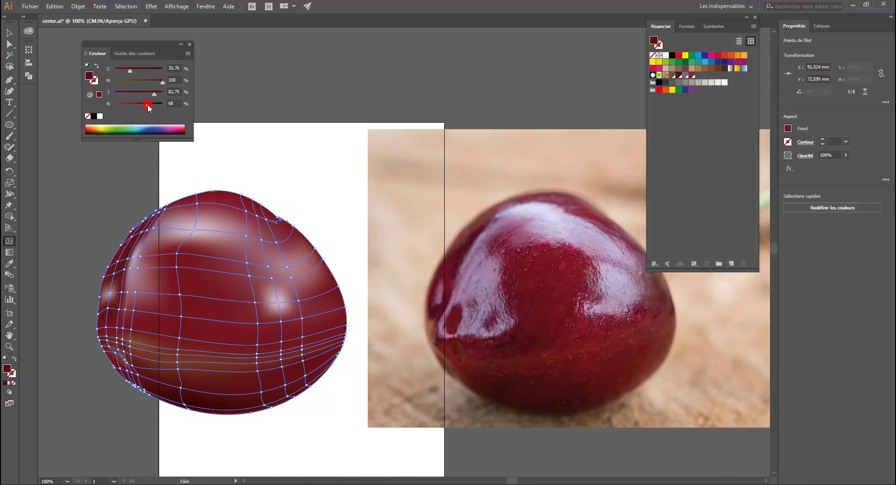
- Darken the mesh point inside the cherry's upper-right edge, at about X 117 mm, Y 98 mm, by setting its black (N) to 59%
left_click(304, 240)
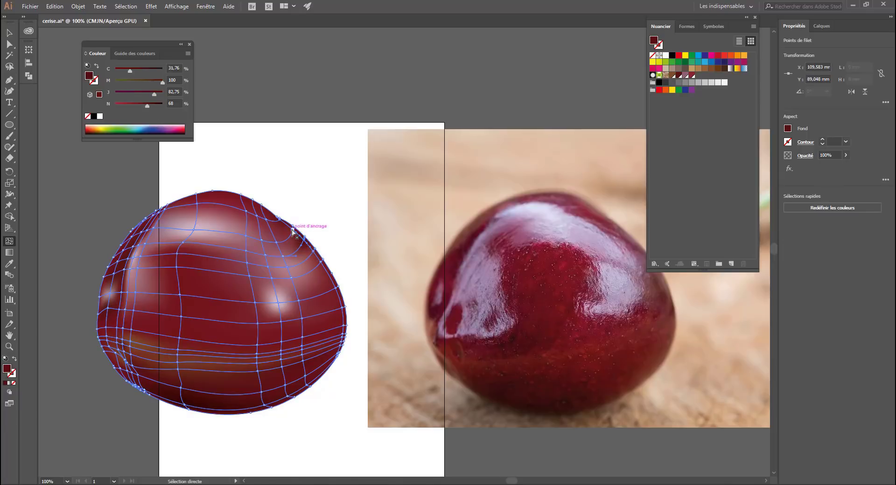
left_click(297, 227, "ctrl")
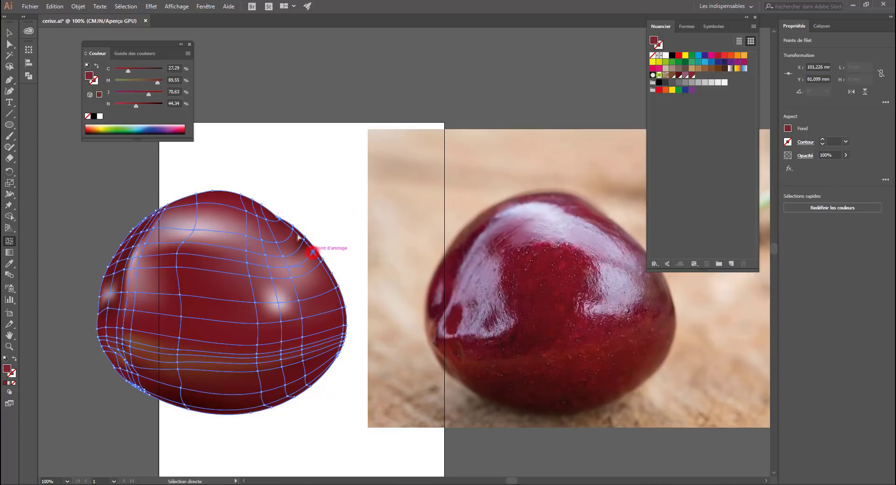
left_click(311, 252, "ctrl")
left_click(143, 106)
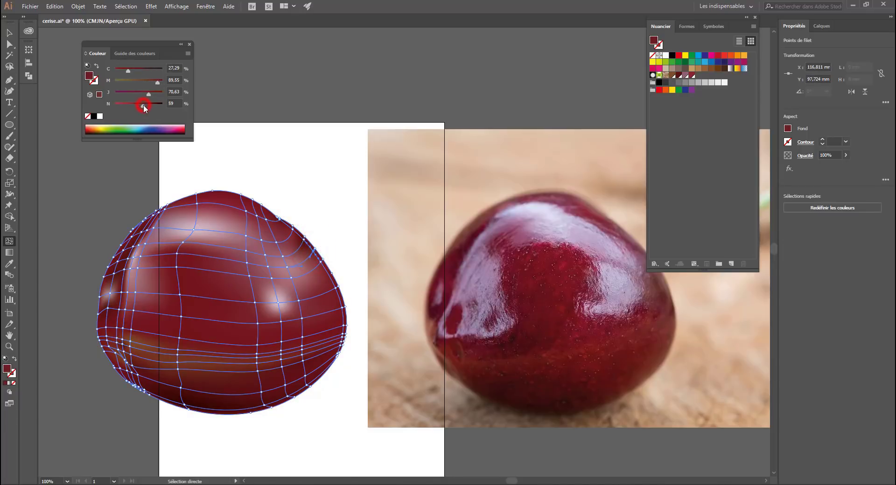
- Darken the mesh point on the cherry's right outline, at about X 124 mm, Y 104 mm, by setting black (N) to 70%, and deselect the mesh
left_click(330, 274, "ctrl")
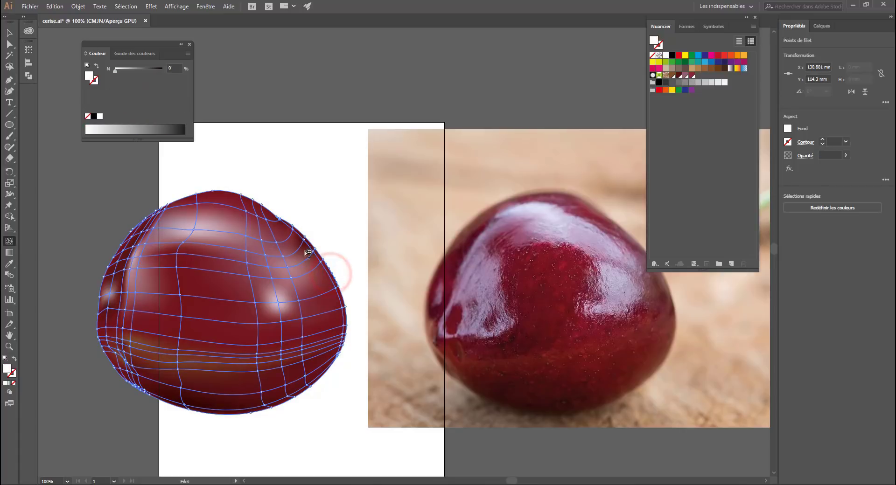
left_click(323, 259, "ctrl")
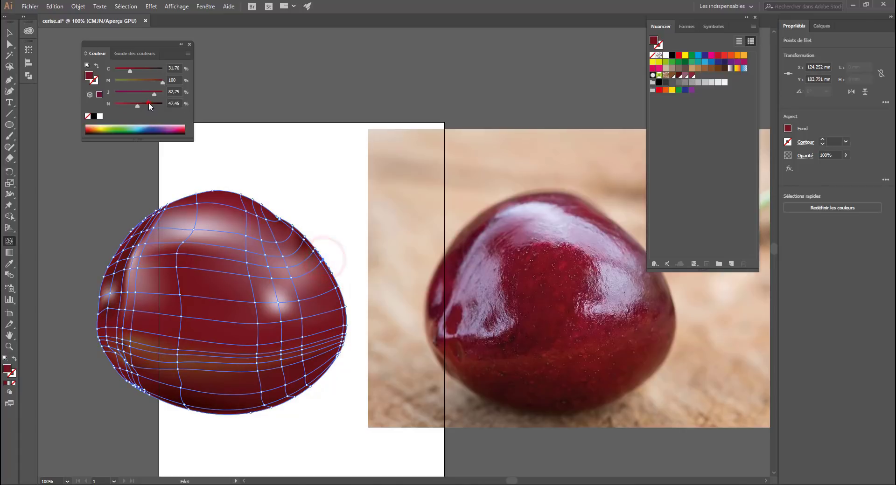
left_click(149, 106)
left_click(9, 33)
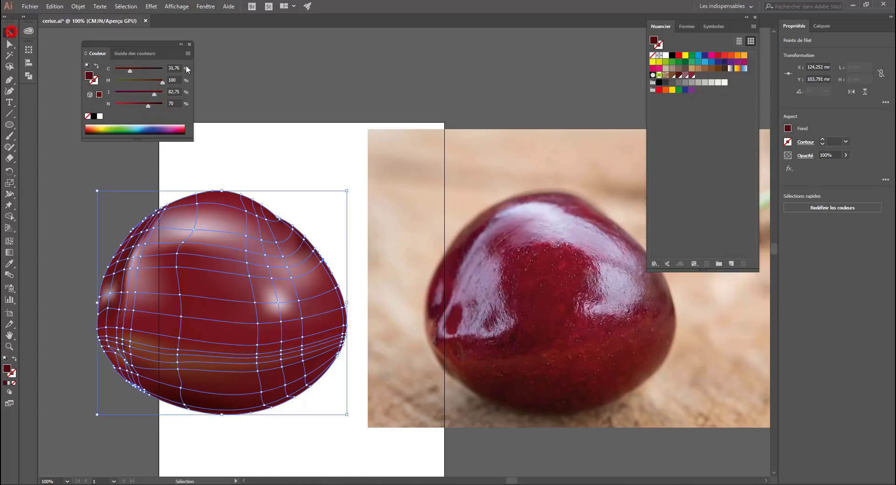
left_click(260, 76)
- Move the cherry photo behind the mesh cherry so the two cherries align, at about X 81 mm, Y 119 mm
left_click_drag(352, 297, 391, 328)
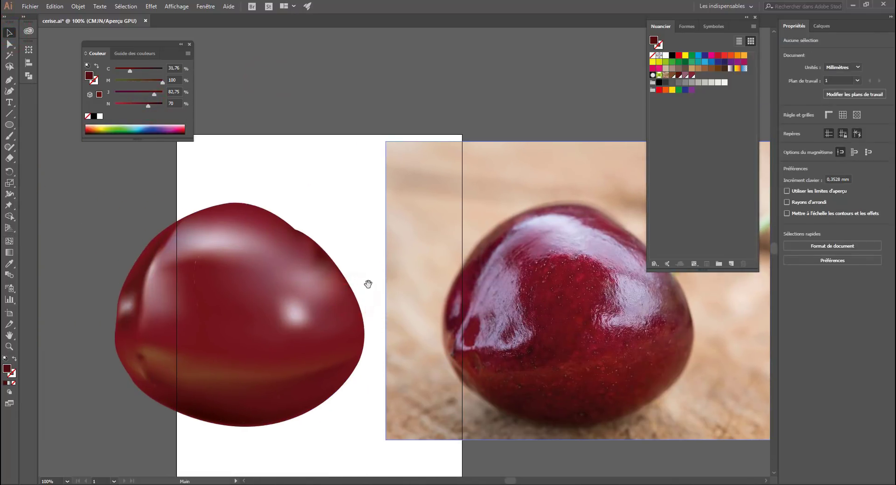
left_click_drag(372, 278, 356, 253)
key("ctrl+plus")
key("ctrl+minus")
key("ctrl+minus")
key("ctrl+minus")
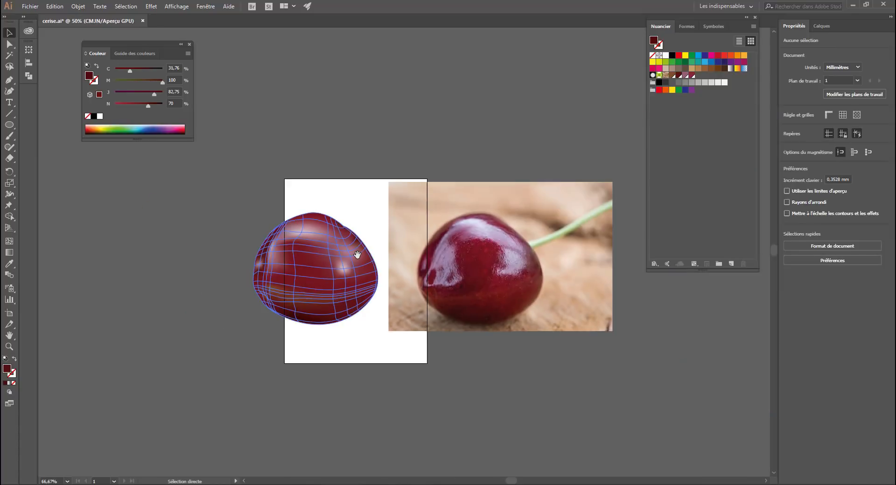
key("ctrl+plus")
left_click(505, 268)
mouse_move(558, 286)
left_mouse_down()
mouse_move(380, 290)
mouse_move(411, 296)
mouse_move(396, 300)
left_mouse_up()
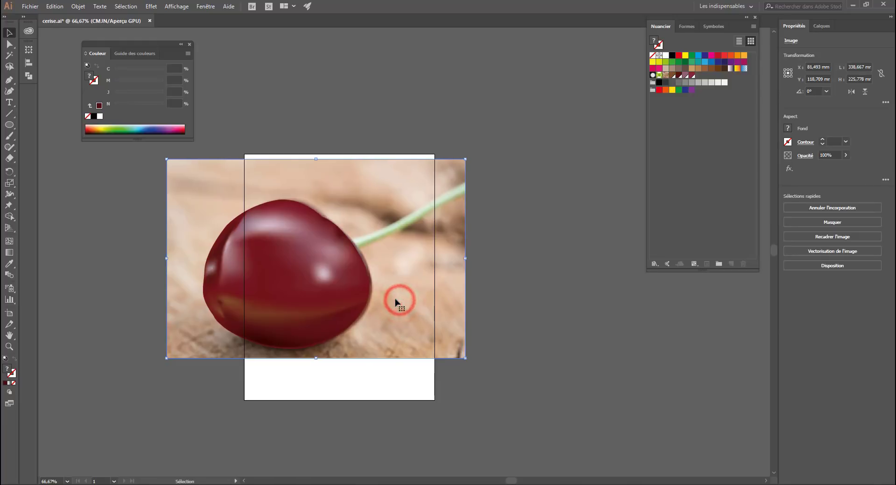
- Trace the photo's stem with the Pen tool as a closed curved shape from the cherry to just past the photo's edge
left_click(10, 83)
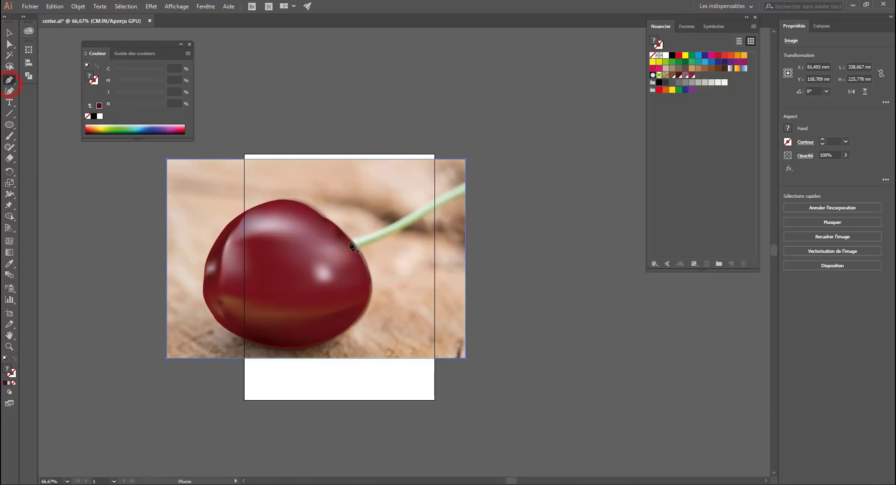
left_click(467, 177)
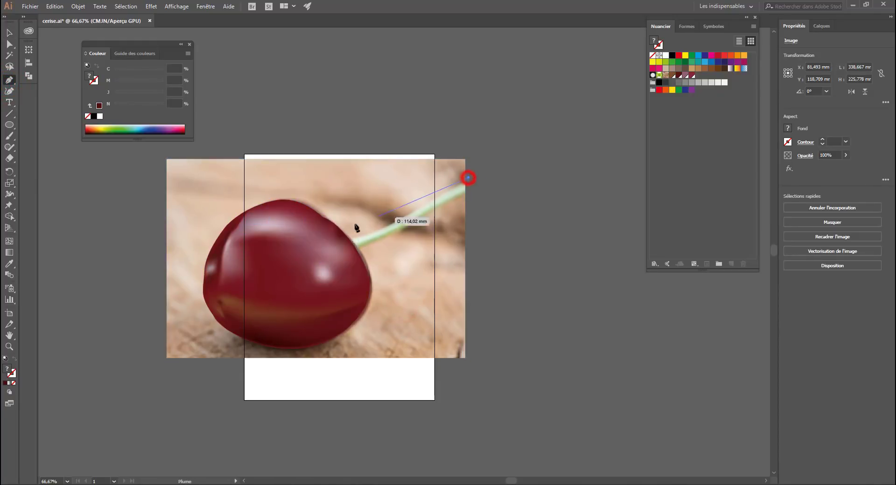
left_click_drag(348, 238, 373, 242)
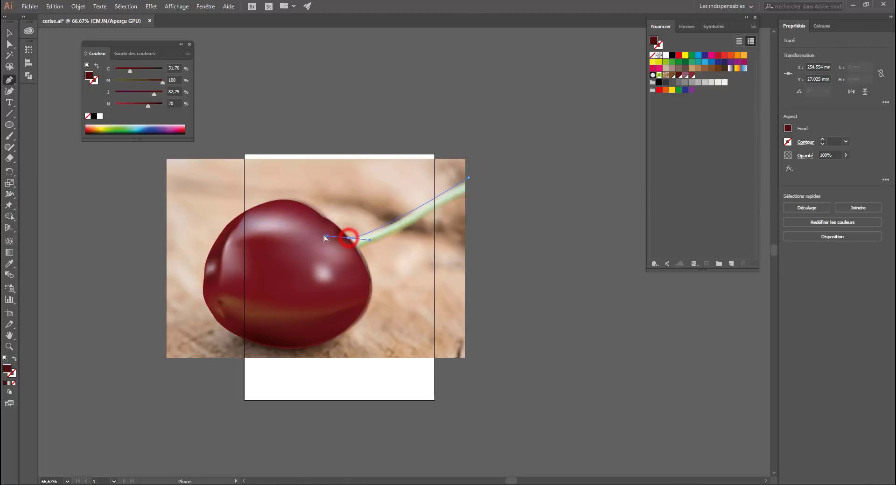
left_click(357, 250)
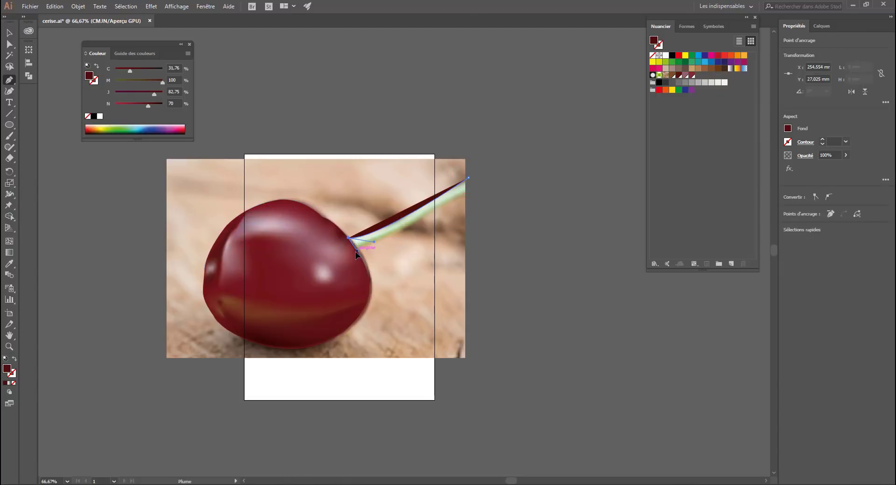
left_click_drag(475, 191, 531, 147)
key("ctrl+z")
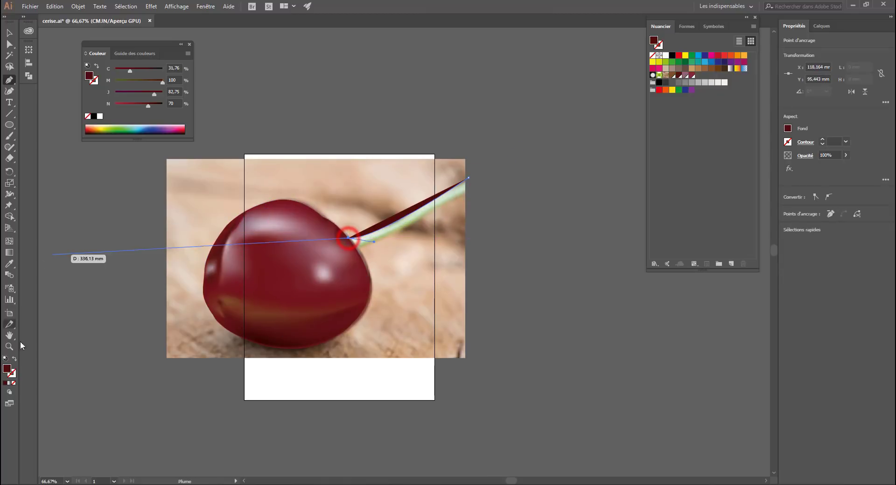
left_click(356, 247)
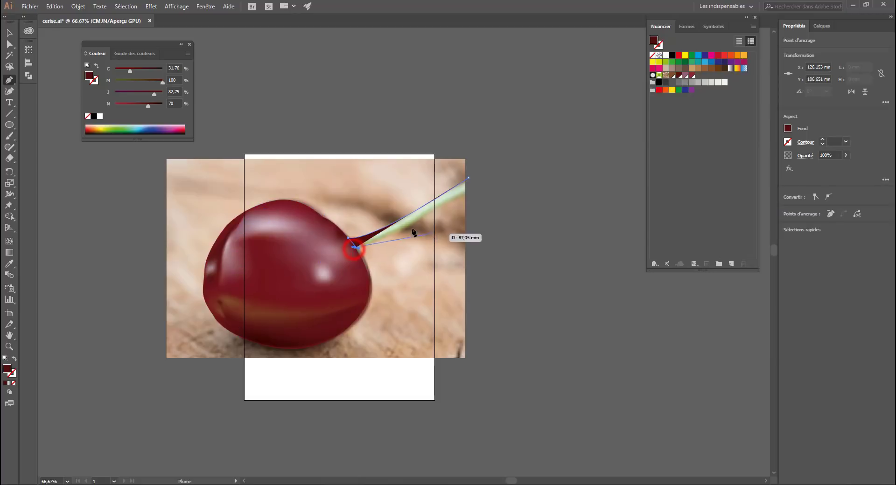
left_click_drag(469, 190, 526, 145)
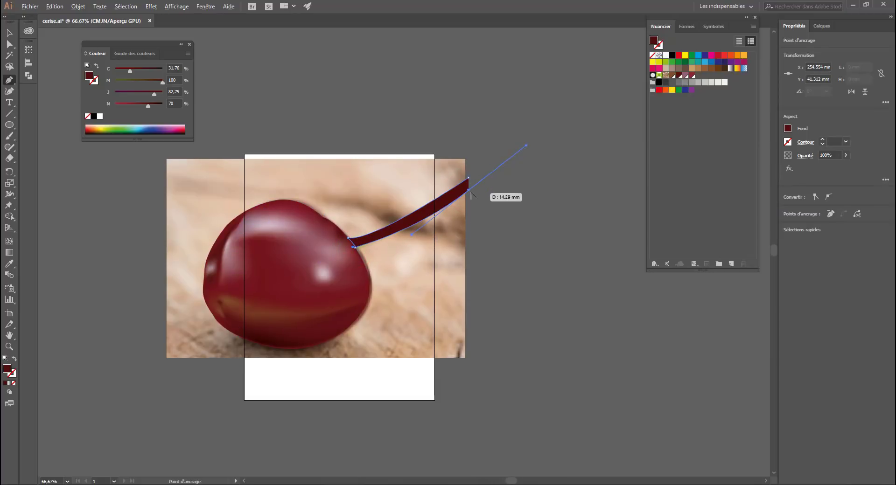
left_click(469, 191)
left_click(469, 179)
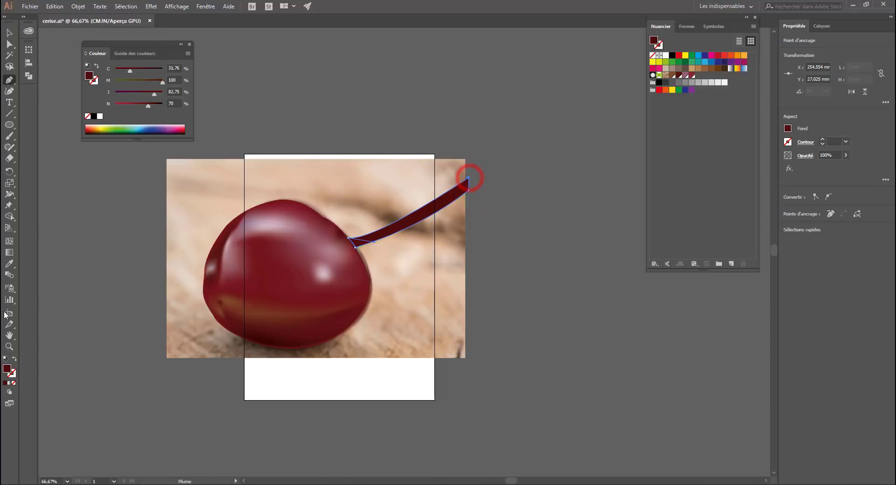
- Fill the stem shape, without a stroke, with the green sampled from the photo's stem (C=41.96 M=18.43 J=63.14 N=3.14), and deselect it
left_click(14, 360)
left_click(9, 263)
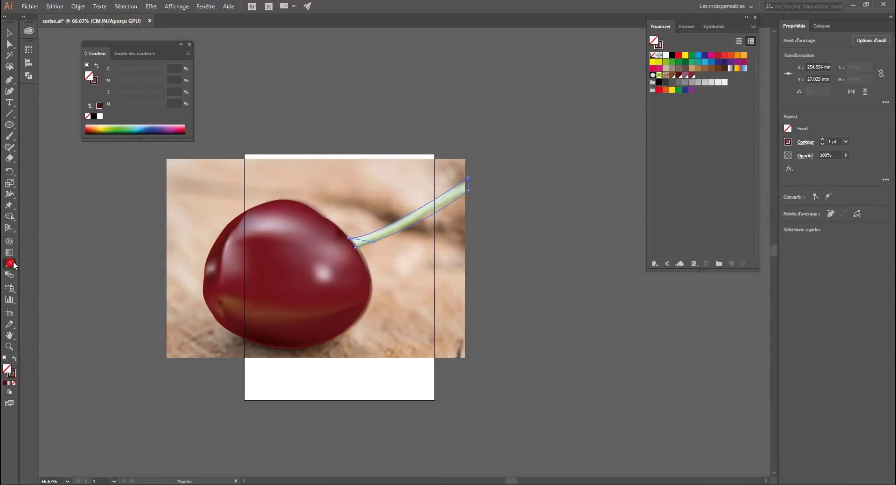
left_click(411, 220)
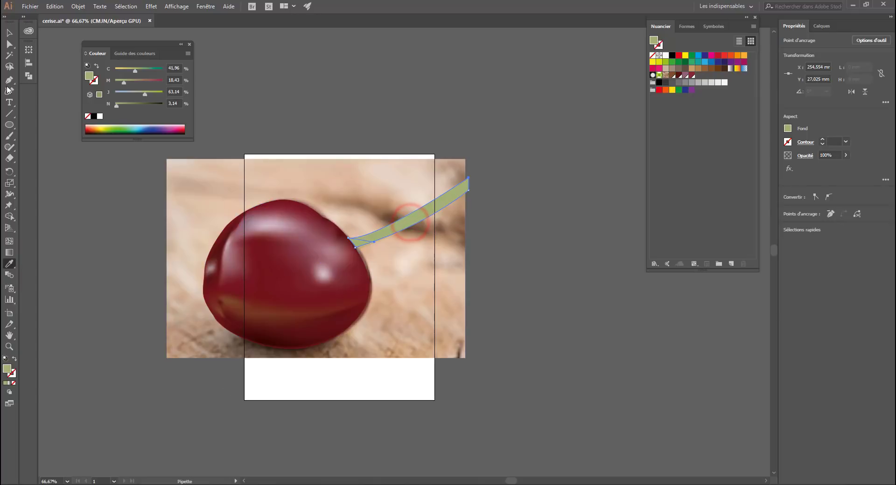
left_click(9, 33)
left_click(448, 95)
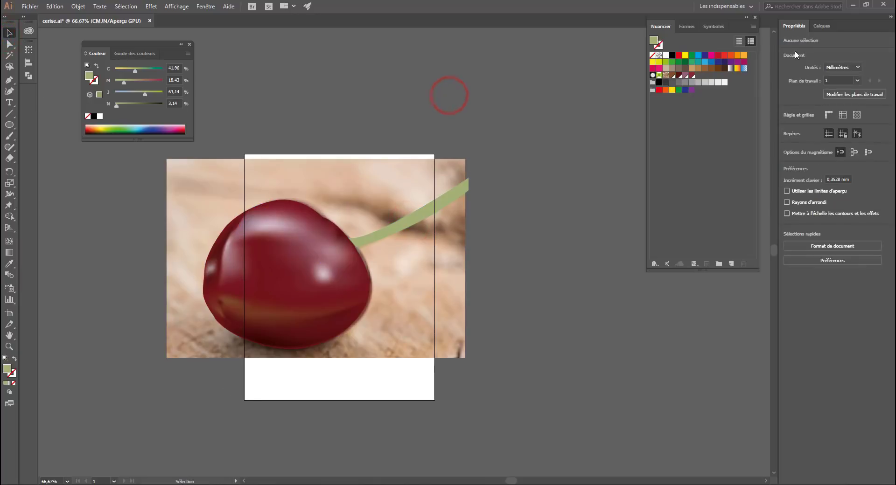
- Expand Calque 1 and place the stem path below the cherry mesh in the stacking order
left_click(822, 27)
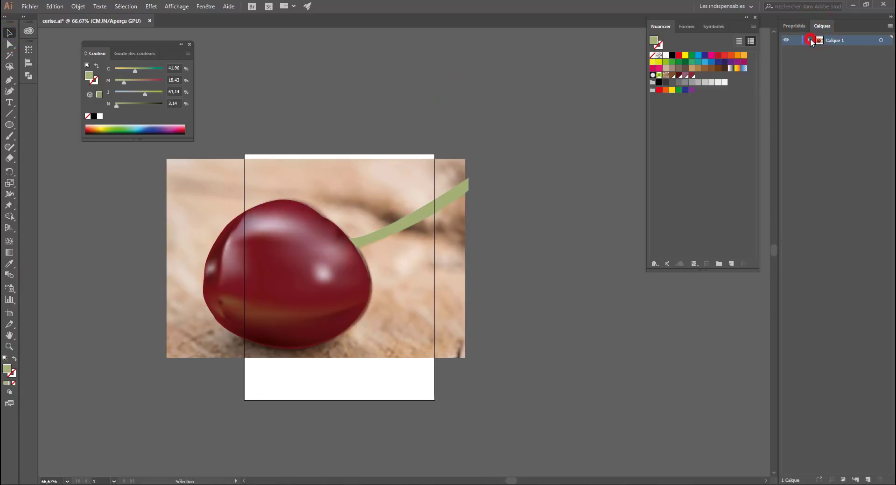
left_click(809, 41)
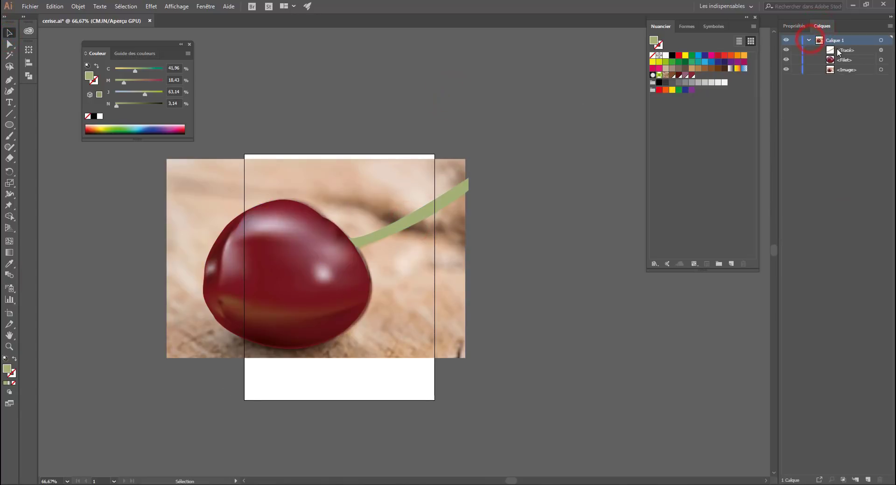
left_click(535, 210)
- Move the reference photo away to the right of the cherry drawing, clear of the stem
mouse_move(442, 272)
left_mouse_down()
mouse_move(461, 289)
mouse_move(617, 333)
mouse_move(606, 210)
left_mouse_up()
left_click_drag(376, 238, 368, 239)
left_click(440, 323)
key("space")
left_click_drag(545, 398, 503, 444)
left_click_drag(420, 269, 469, 221)
key("space")
left_click_drag(477, 329, 380, 361)
- Add a gradient mesh point in the middle of the green stem and set its black (N) to 44%
left_click(255, 250)
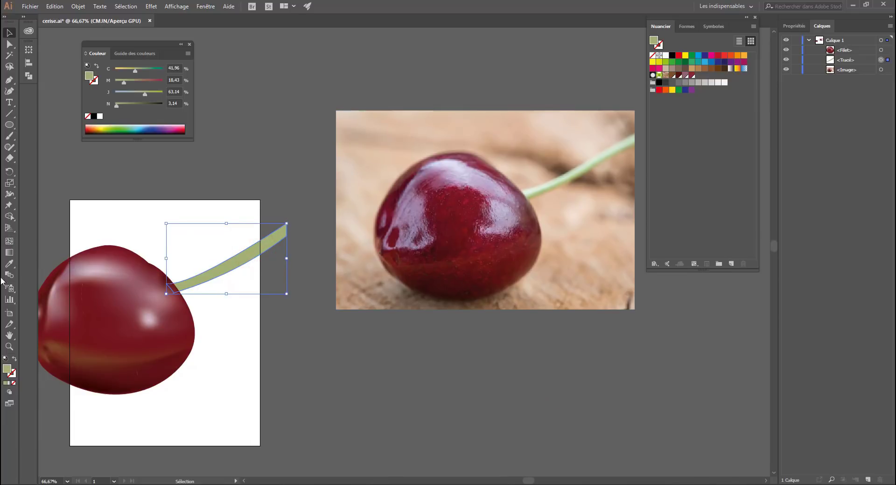
left_click(9, 241)
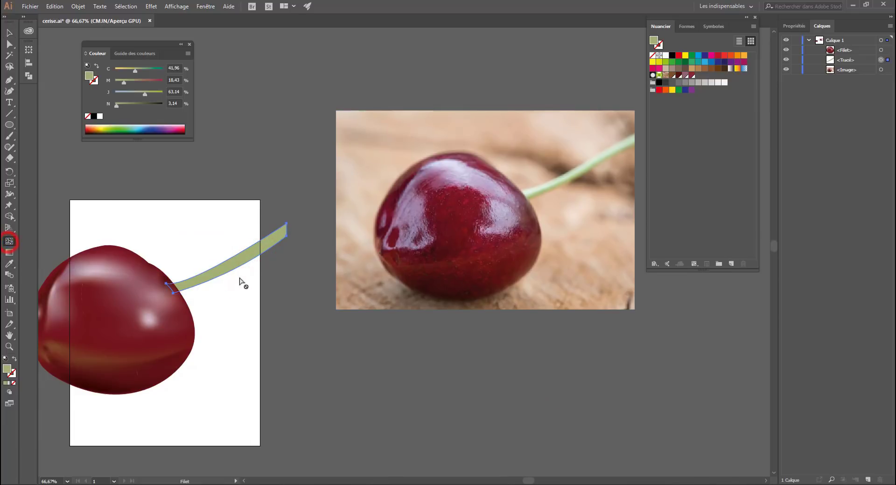
left_click(232, 266)
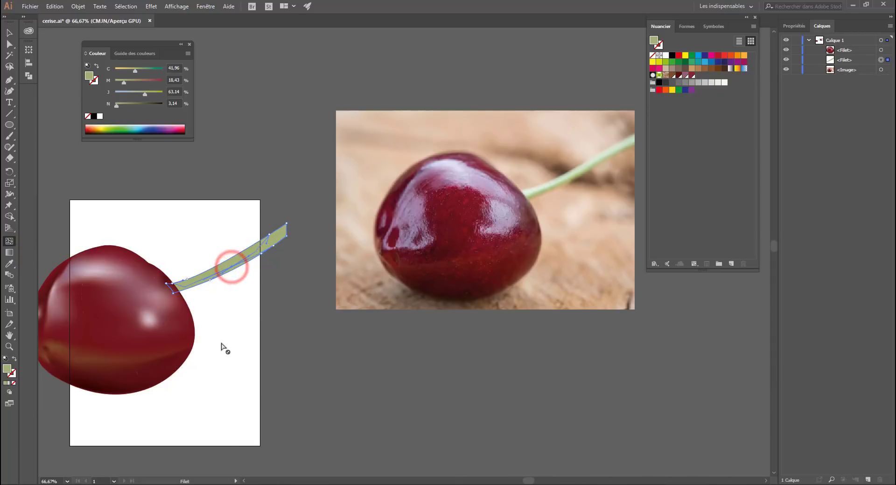
left_click(678, 64)
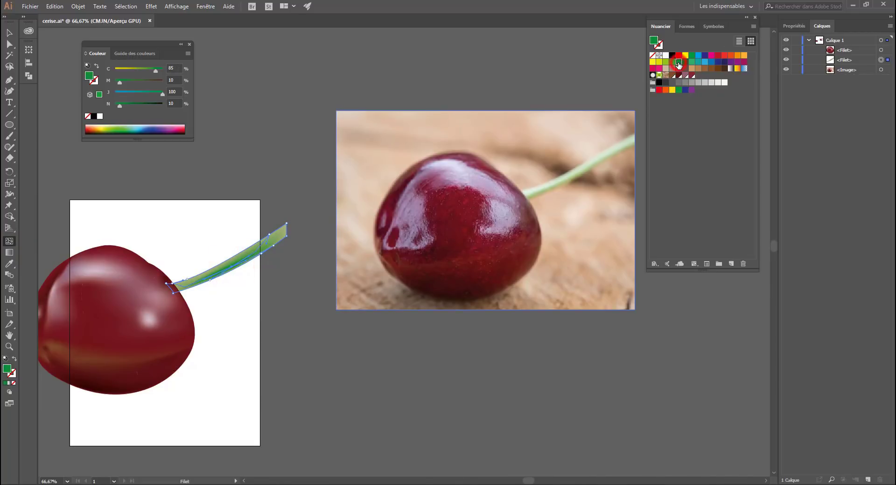
key("ctrl+z")
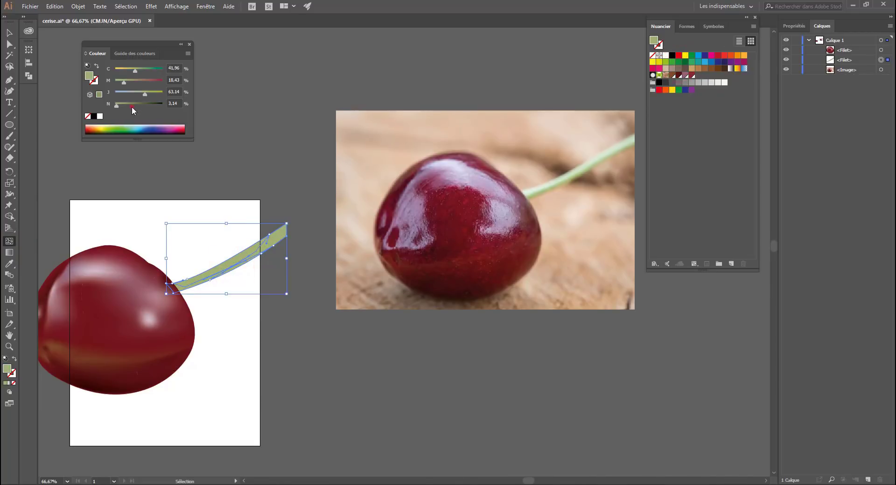
left_click_drag(131, 106, 136, 104)
- Add mesh points at the stem's free end and middle, set the middle one's yellow (J) to 71% and black (N) to 0%, and deselect
key("ctrl+plus")
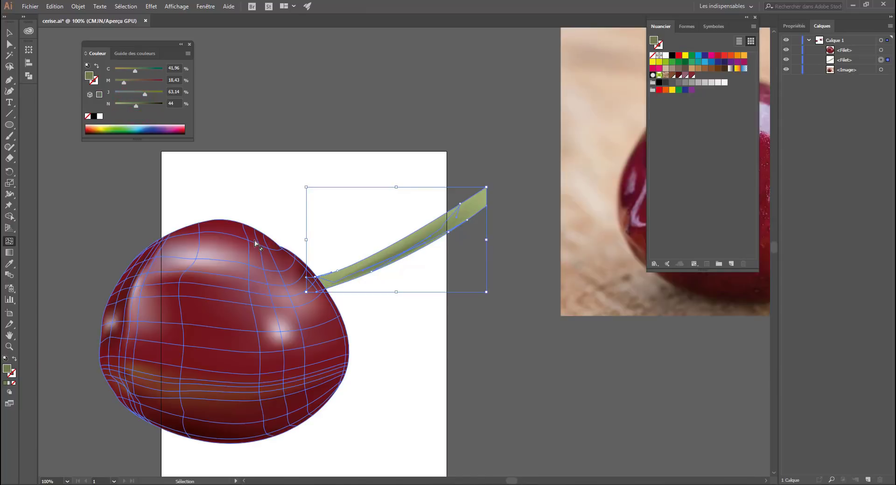
left_click_drag(476, 270, 399, 245)
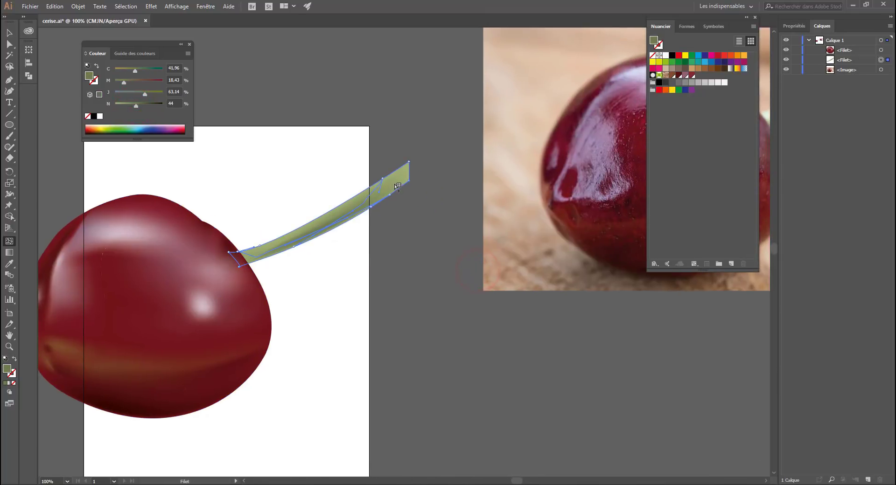
left_click(398, 186)
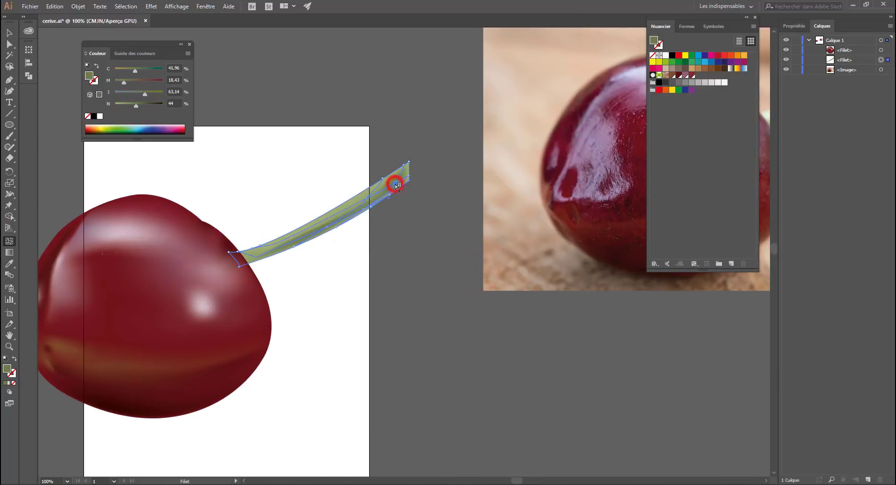
left_click(334, 213)
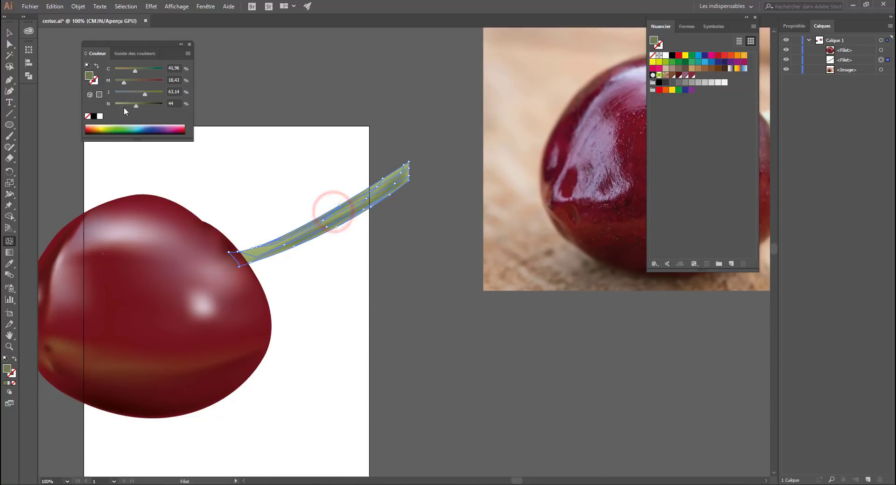
left_click_drag(122, 103, 149, 91)
left_click(9, 33)
left_click(292, 80)
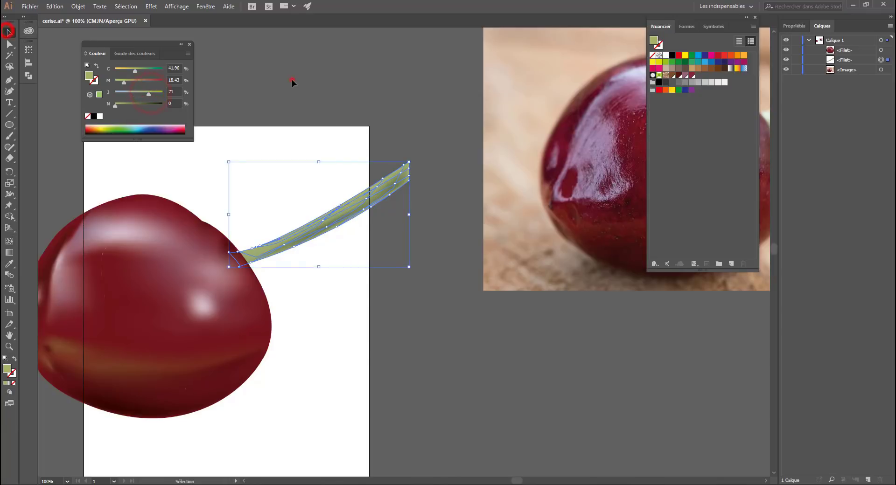
left_click_drag(437, 334, 528, 350)
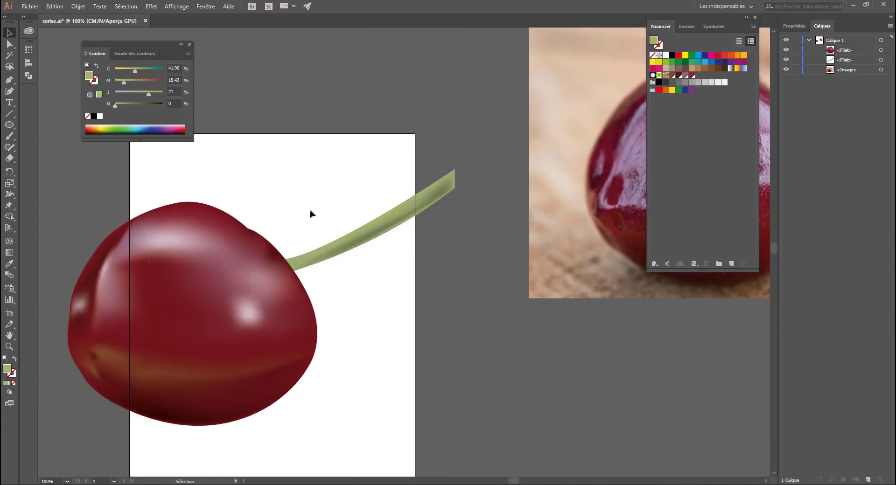
mouse_move(372, 283)
left_mouse_down()
mouse_move(433, 281)
mouse_move(364, 285)
left_mouse_up()
left_click_drag(316, 290, 418, 294)
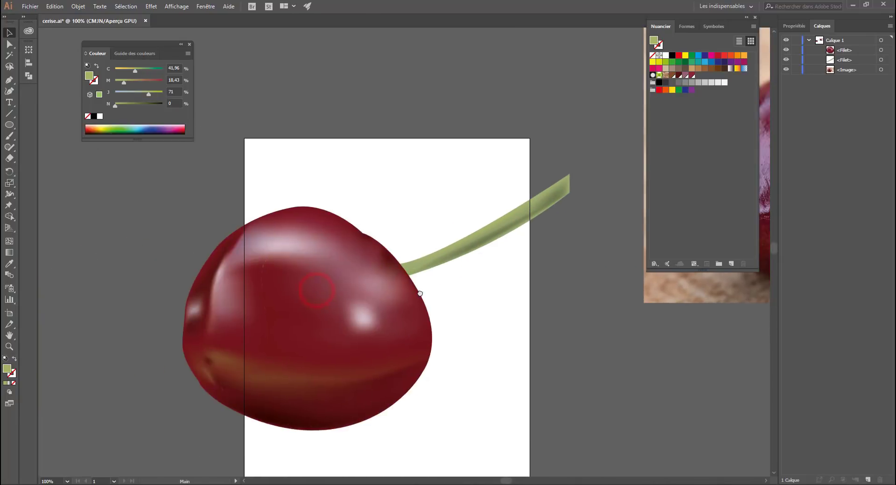
left_click_drag(541, 355, 280, 306)
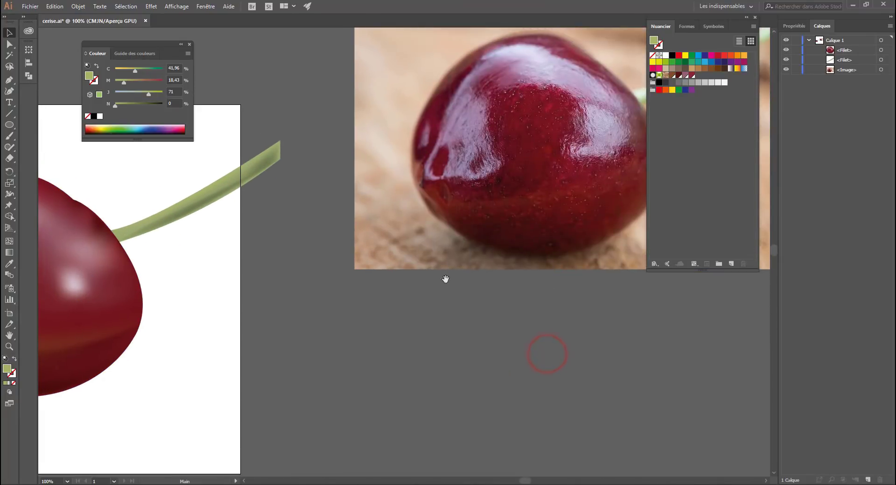
- Select the reference photo and hide it so that only the cherry and stem drawing remain visible
left_click_drag(471, 301, 603, 355)
left_click_drag(410, 314, 519, 270)
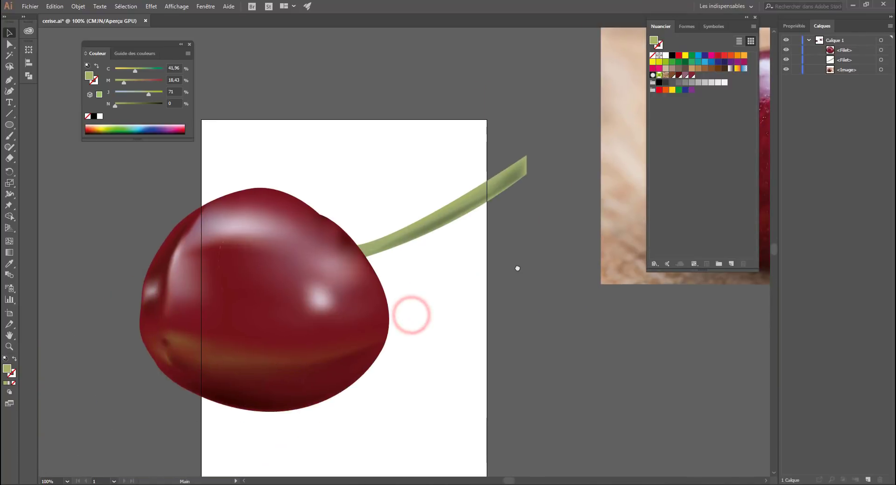
left_click_drag(464, 322, 221, 318)
left_click(260, 280)
left_click_drag(528, 168, 472, 292)
key("ctrl+minus")
key("ctrl+minus")
key("ctrl+plus")
left_click(455, 293)
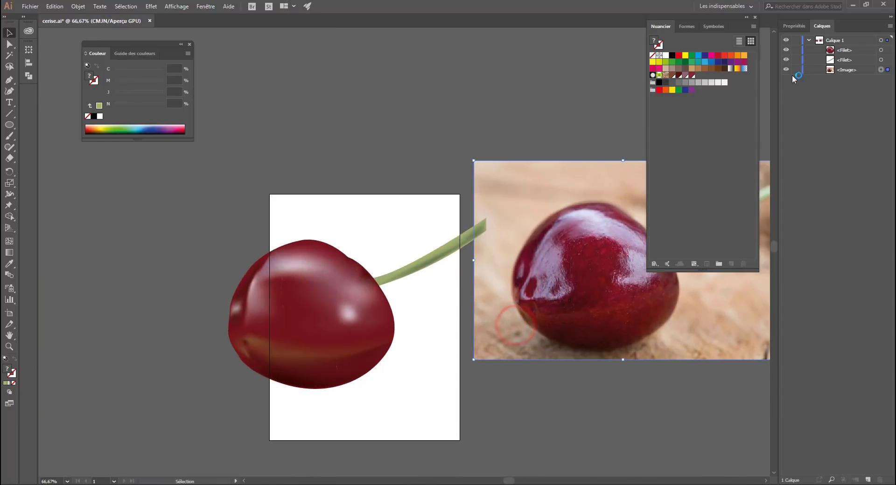
left_click(786, 70)
- Select the cherry to examine its gradient mesh lines, and deselect it
left_click(349, 316)
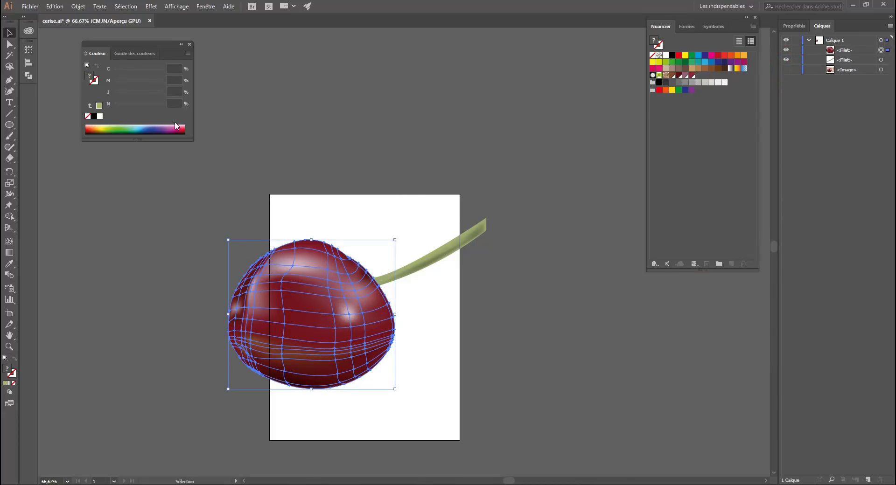
left_click(334, 168)
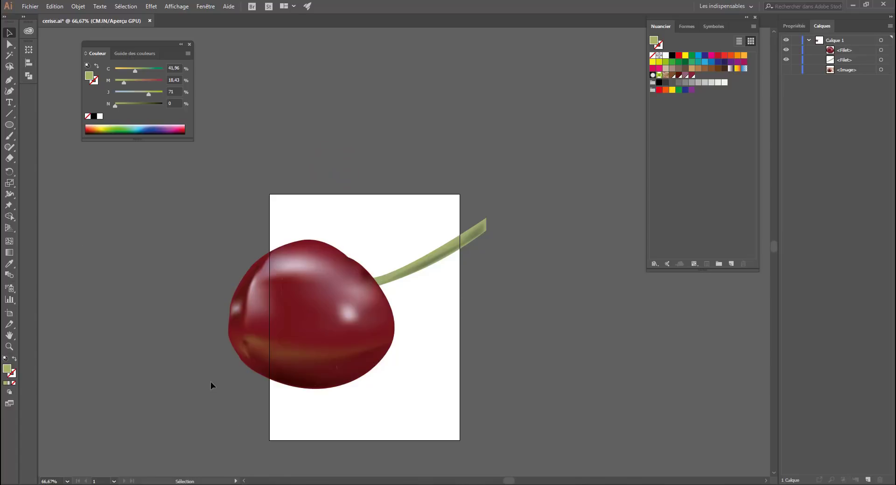
left_click(233, 468)
left_click(220, 362)
- Move the green stem toward the cherry so that its base tucks further behind the fruit, and deselect it
left_click_drag(242, 464, 156, 439)
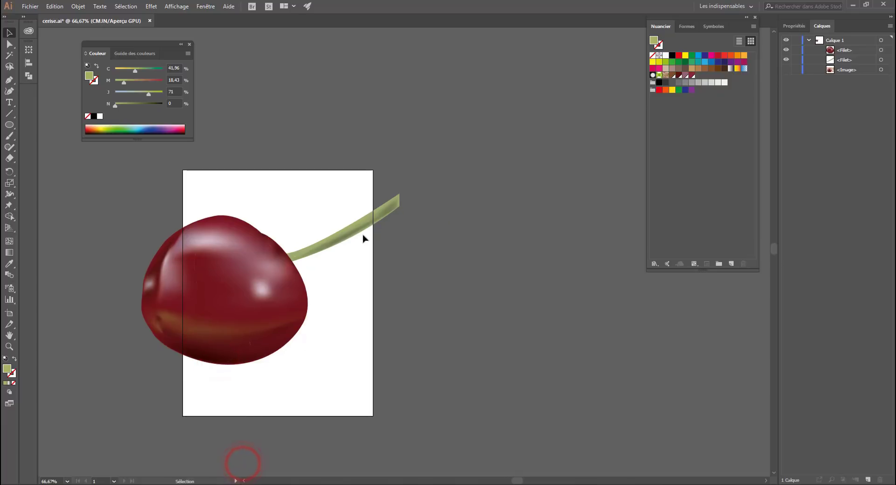
left_click_drag(353, 232, 303, 249)
left_click(465, 273)
left_click(445, 251)
left_click(394, 247)
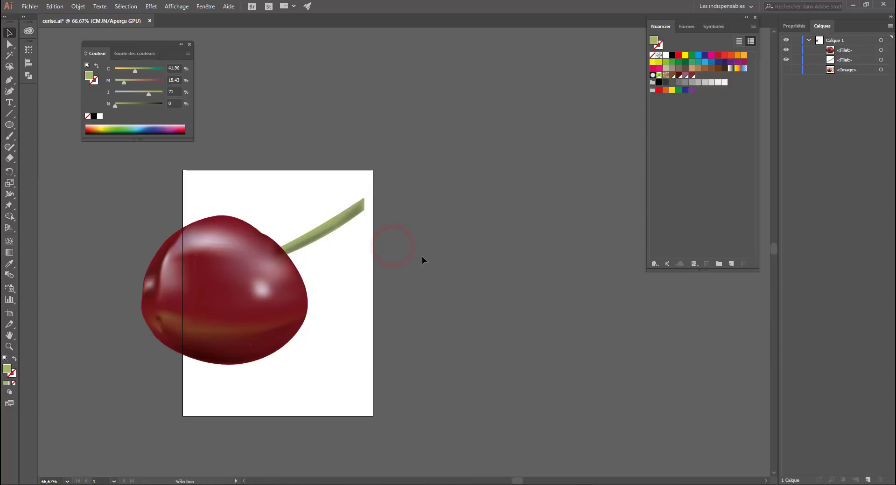